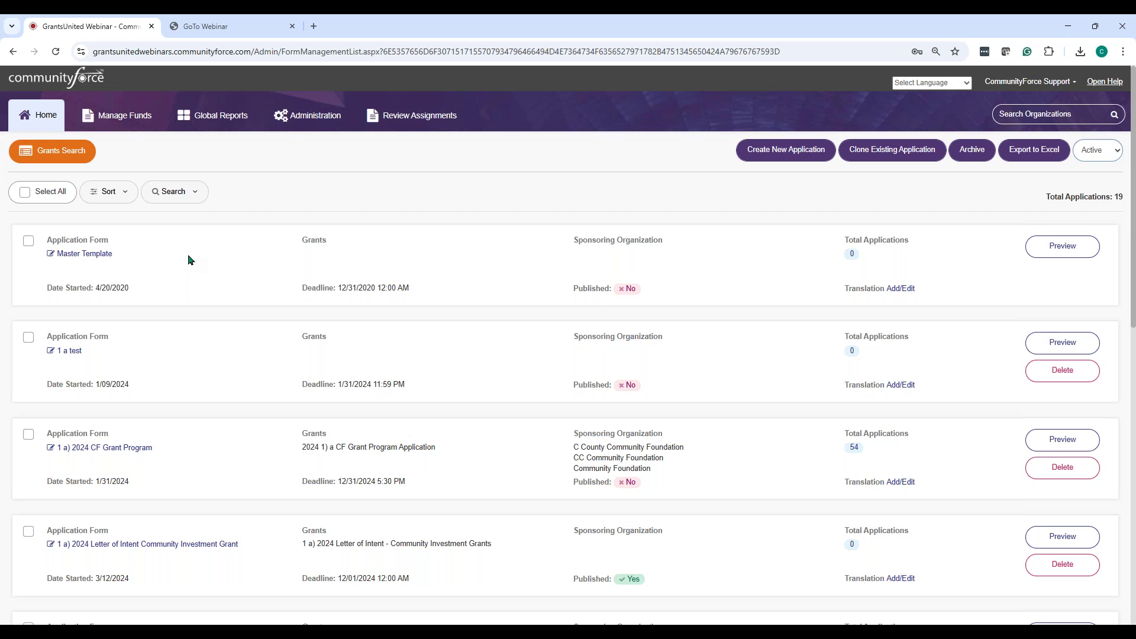
# Step: Open the evaluations of the 1 a) 2025 CF Grant Program application form and expand the side navigation to show its page names
pyautogui.scroll(-3, 187, 254)
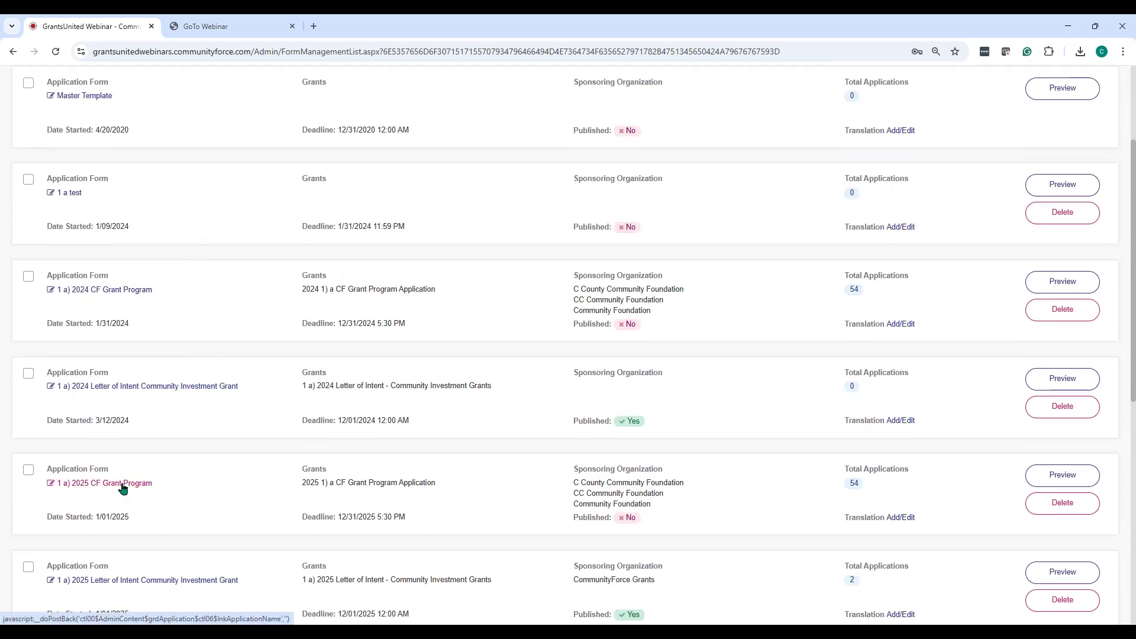
pyautogui.click(123, 488)
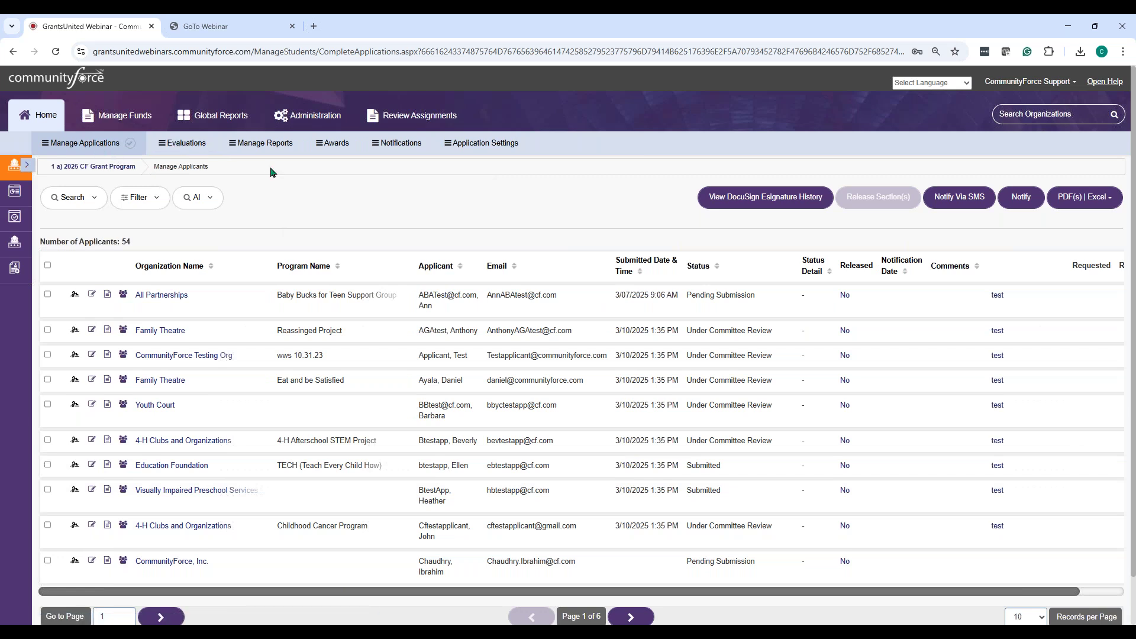
pyautogui.click(196, 145)
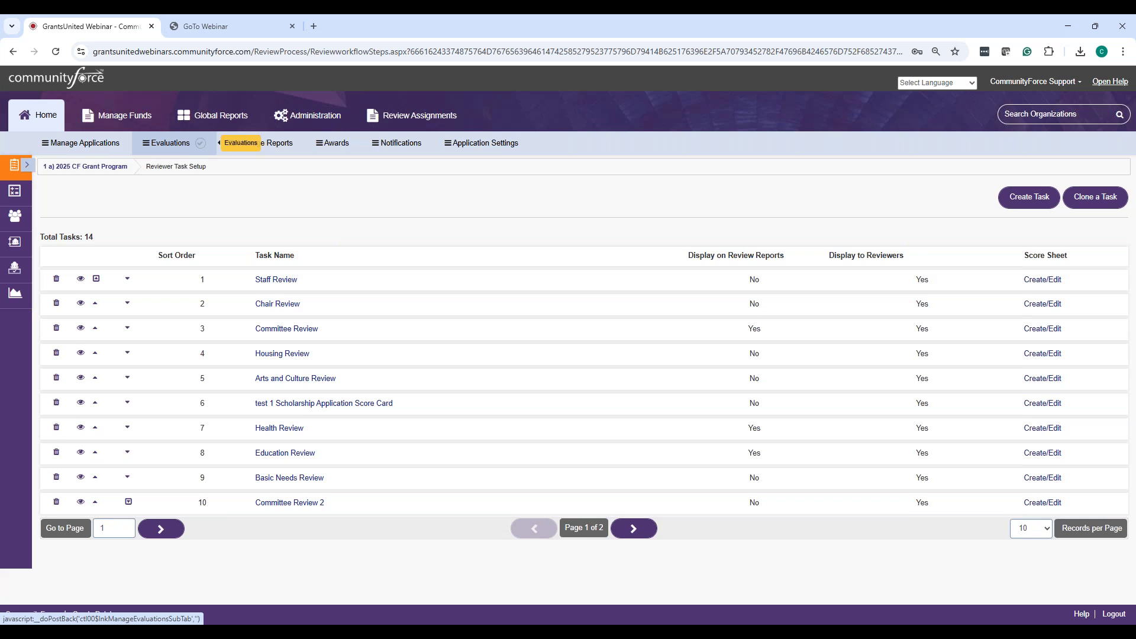
pyautogui.click(27, 165)
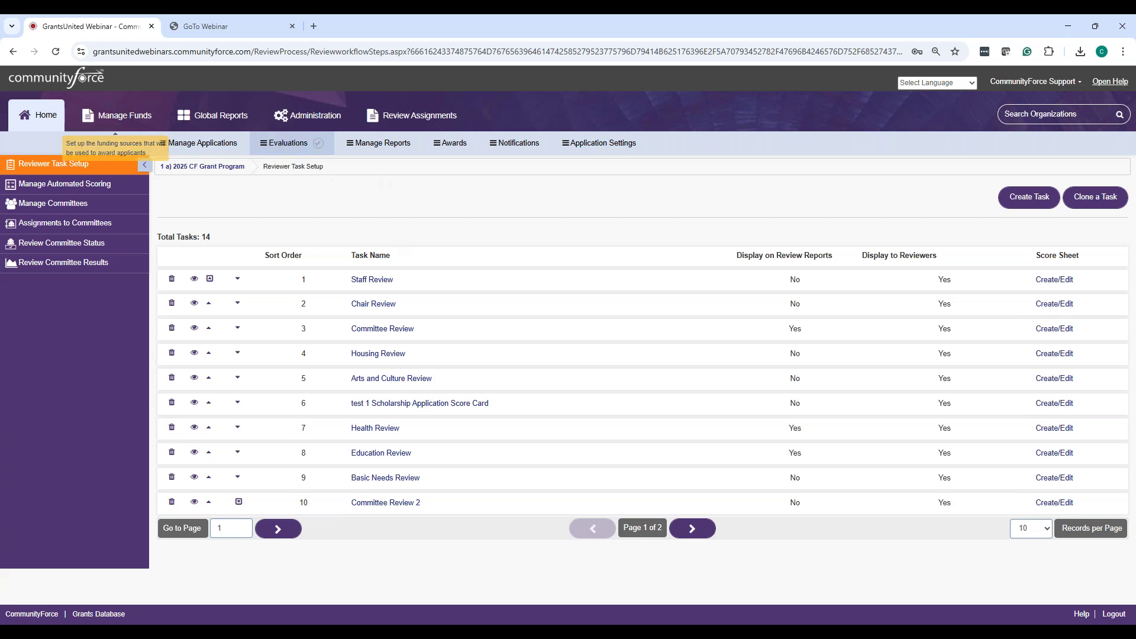
# Step: Compare the tasks on Review Committee Status with their Display on Review Reports settings in Reviewer Task Setup, ending on Review Committee Status
pyautogui.click(71, 247)
pyautogui.press('ctrl')
pyautogui.press('ctrl')
pyautogui.click(71, 248)
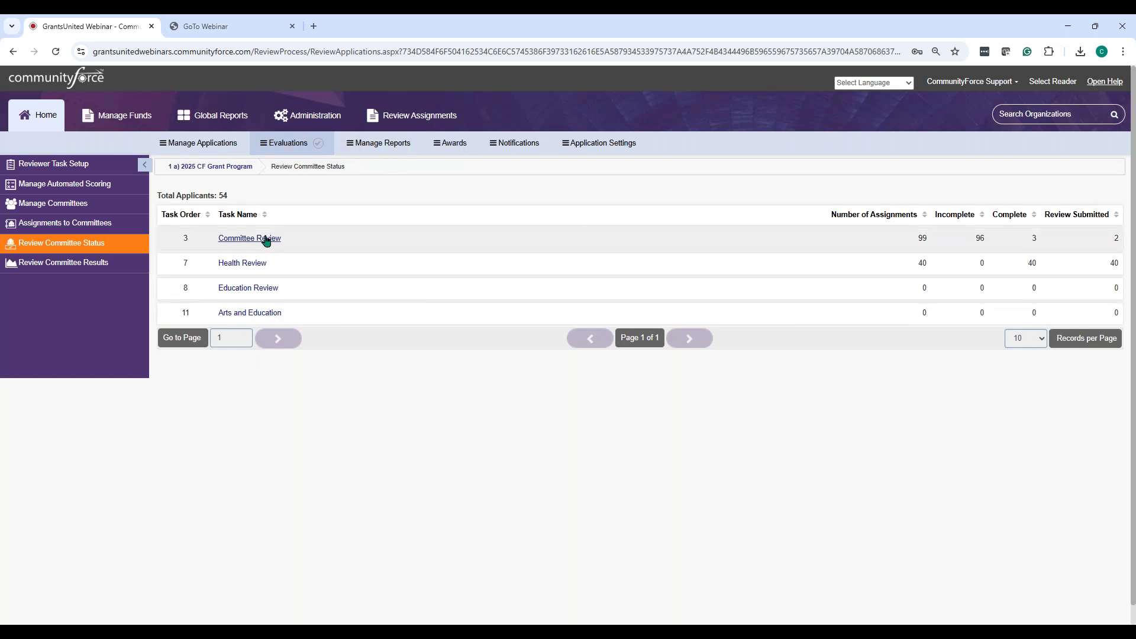
pyautogui.click(61, 168)
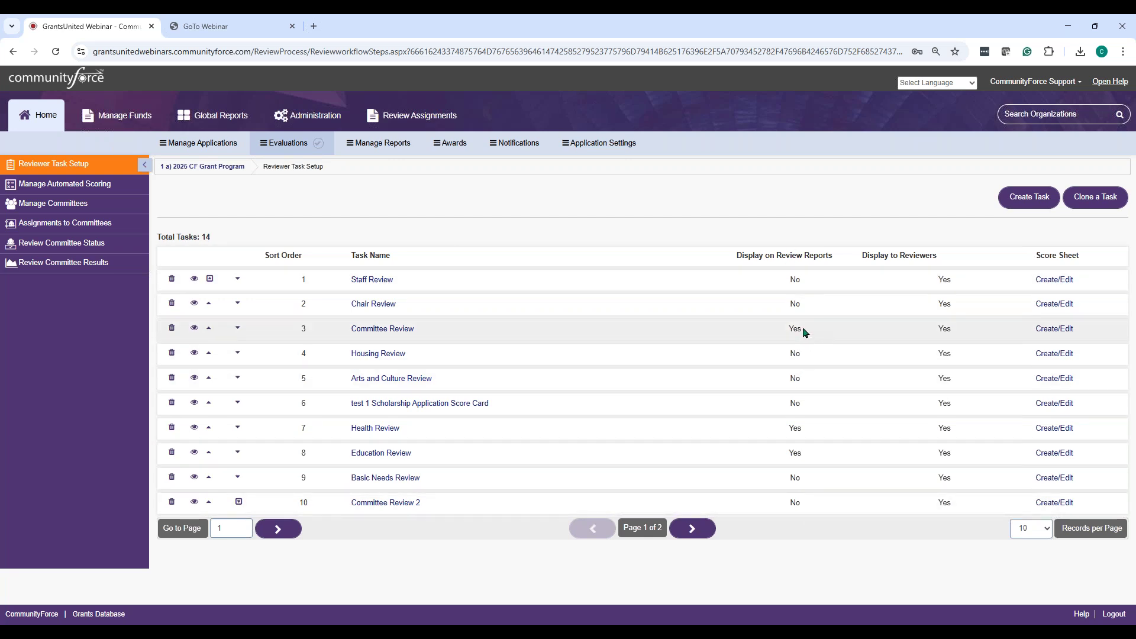
pyautogui.click(46, 246)
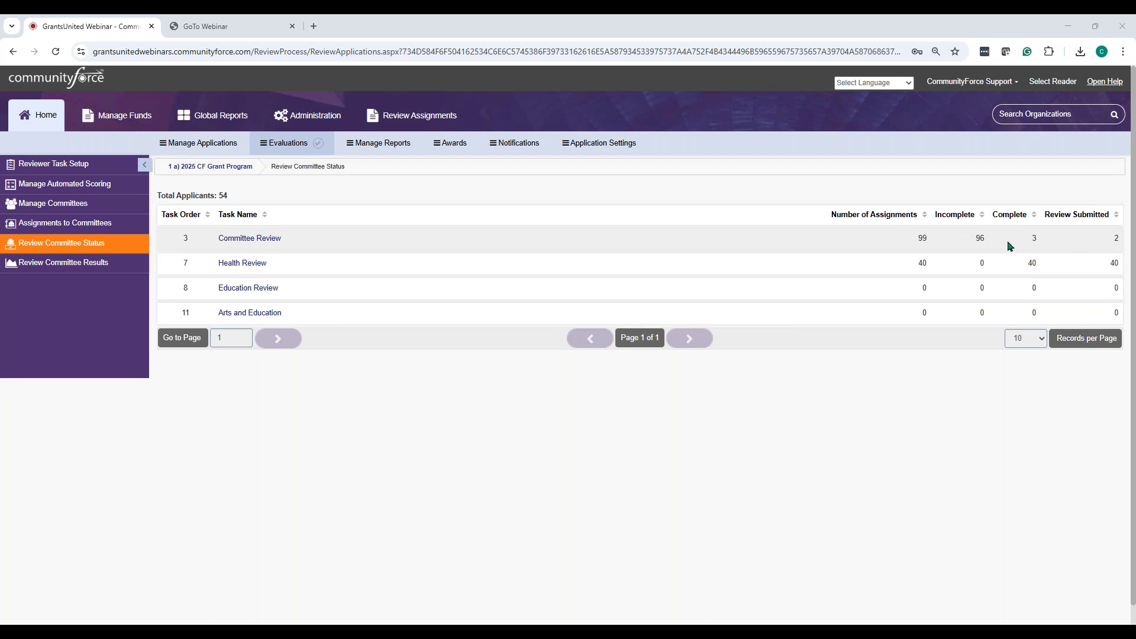
# Step: Open the Committee Review assignments and sort them by completion percentage, highest first, to examine reviewer progress
pyautogui.click(262, 242)
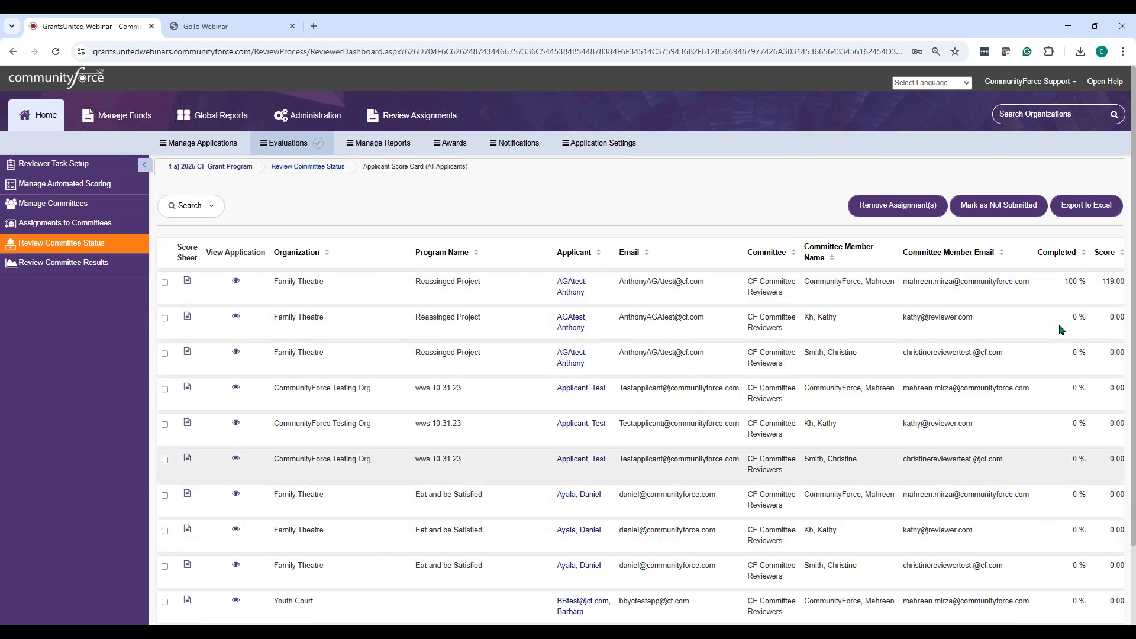
pyautogui.click(1083, 254)
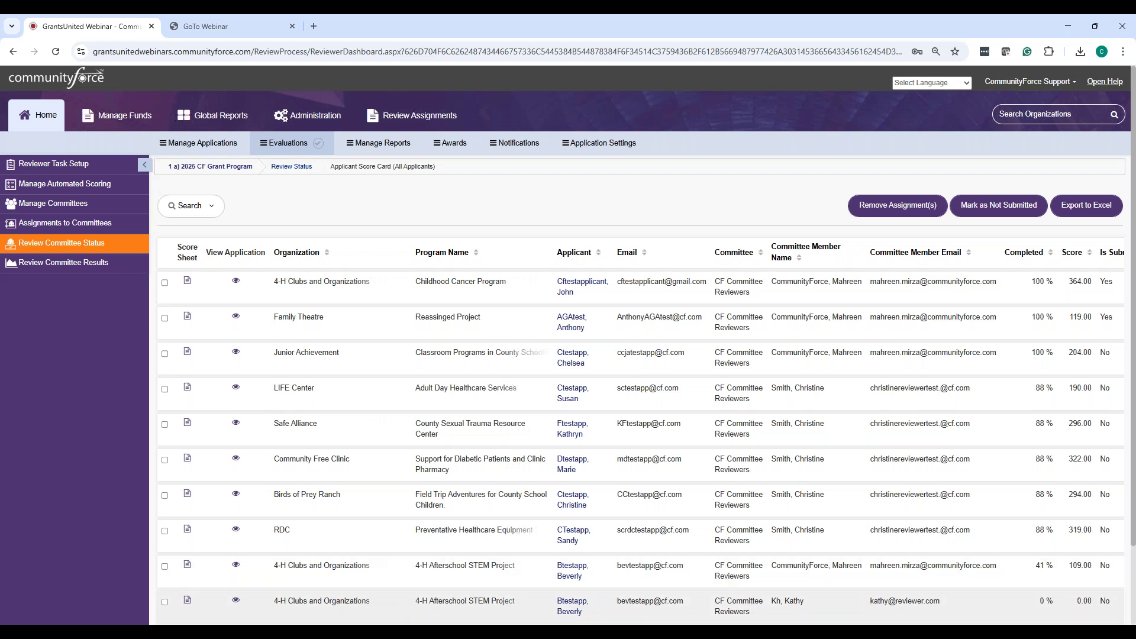
pyautogui.scroll(-2, 971, 533)
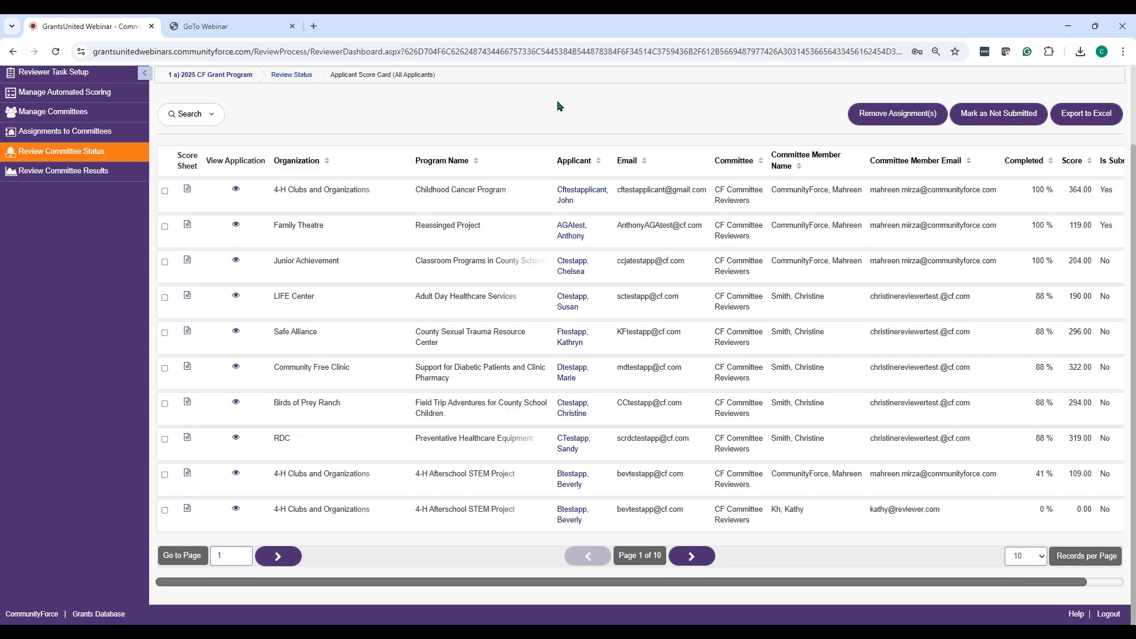
# Step: Return to the review status list, open the Health Review assignments, and open the score sheet of the first Vocational Opportunities entry
pyautogui.click(310, 76)
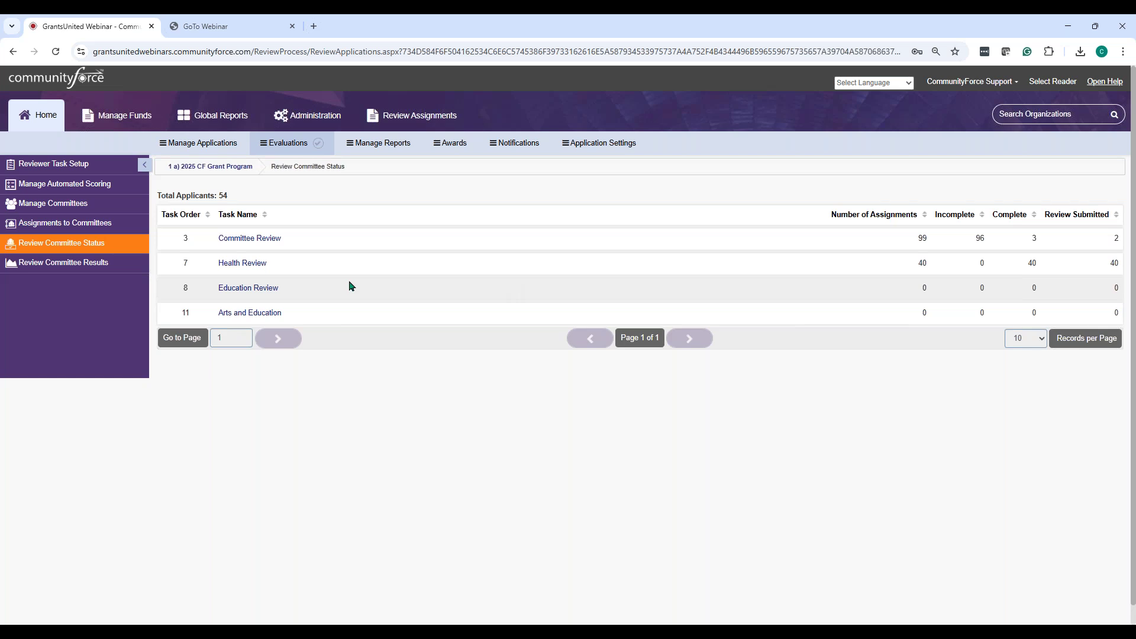
pyautogui.click(261, 268)
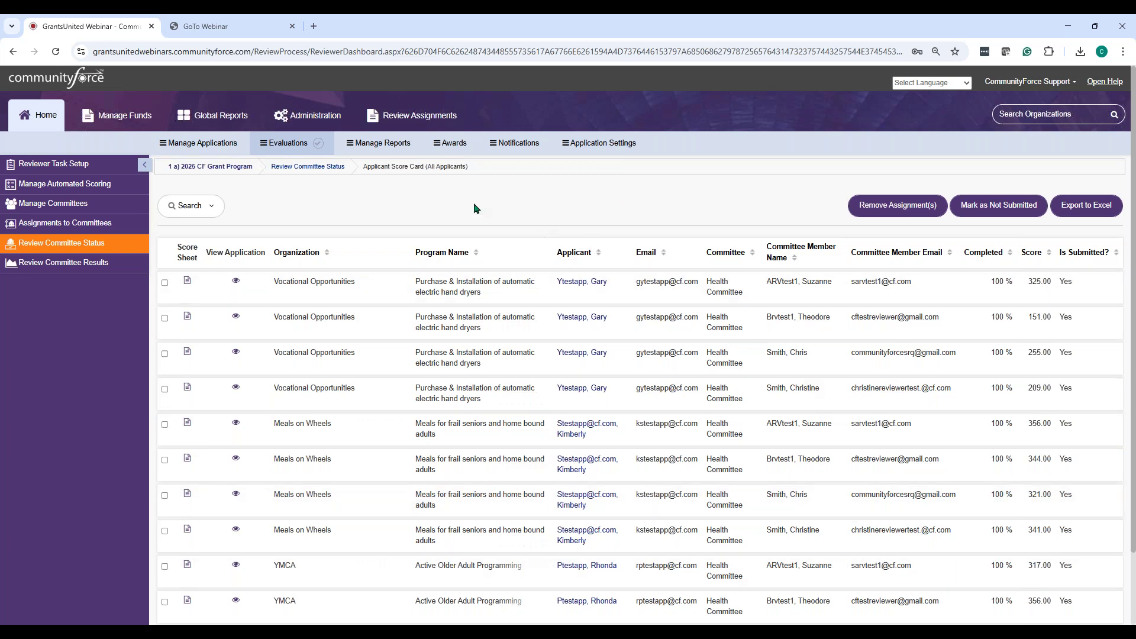
pyautogui.click(213, 206)
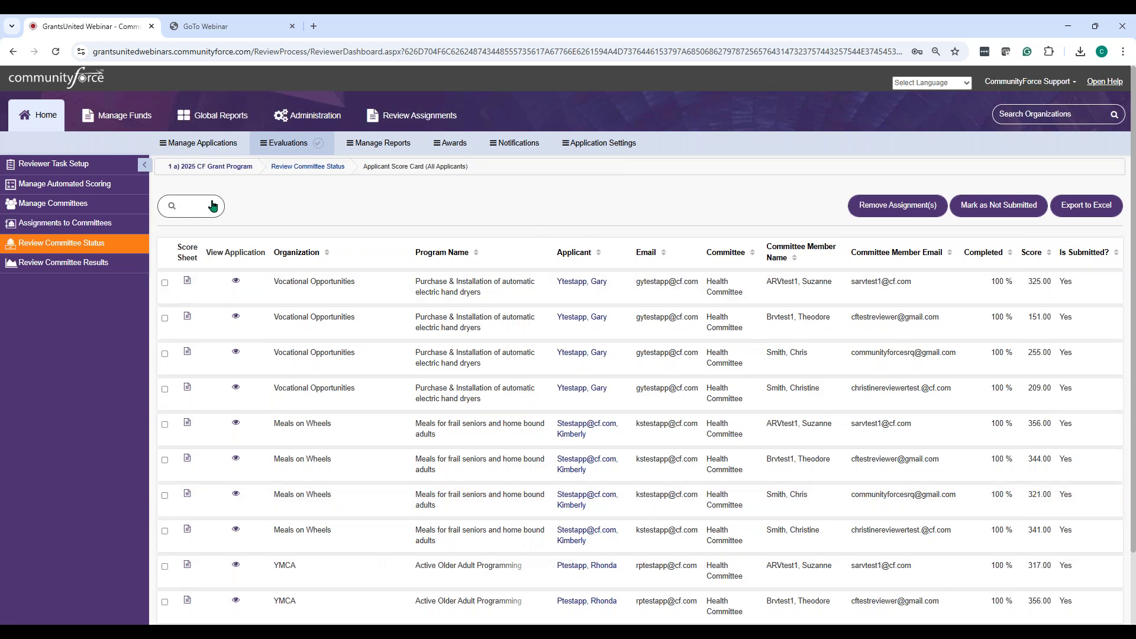
pyautogui.click(186, 285)
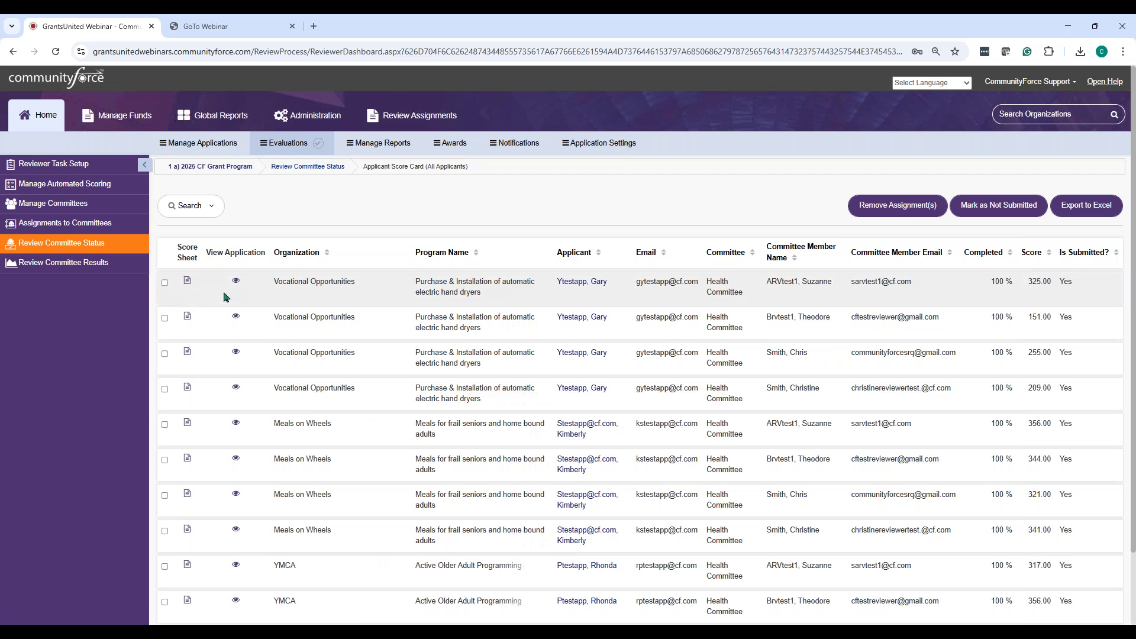
pyautogui.click(187, 283)
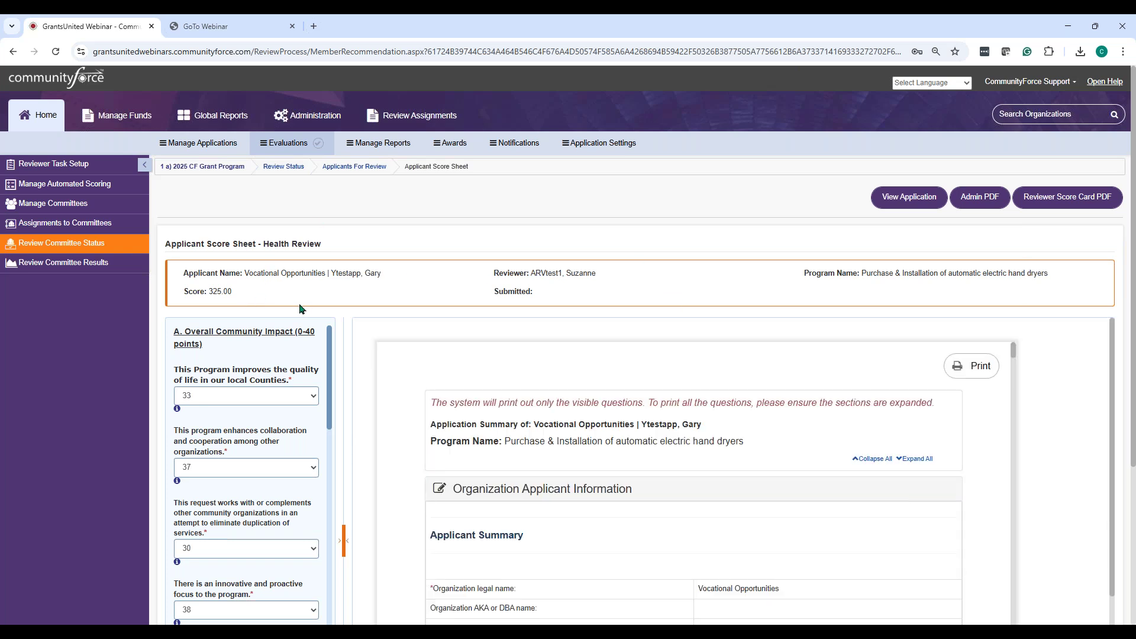
# Step: Examine the Overall Community Impact questions on the score sheet, including the score choices for the innovative and proactive focus question
pyautogui.scroll(-3, 237, 266)
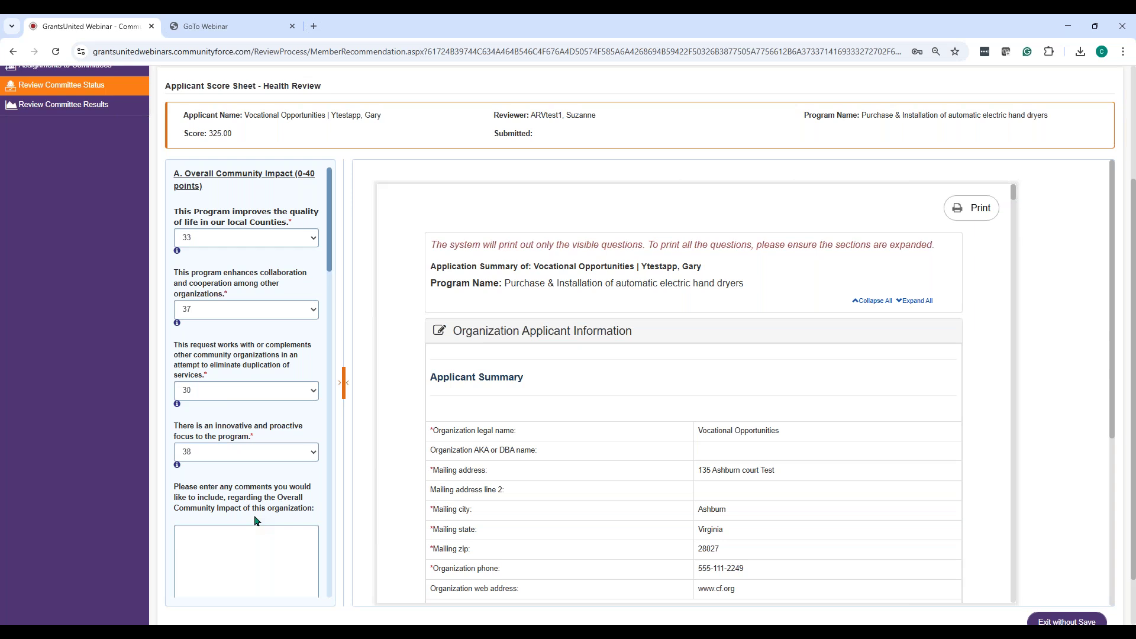
pyautogui.scroll(-3, 248, 419)
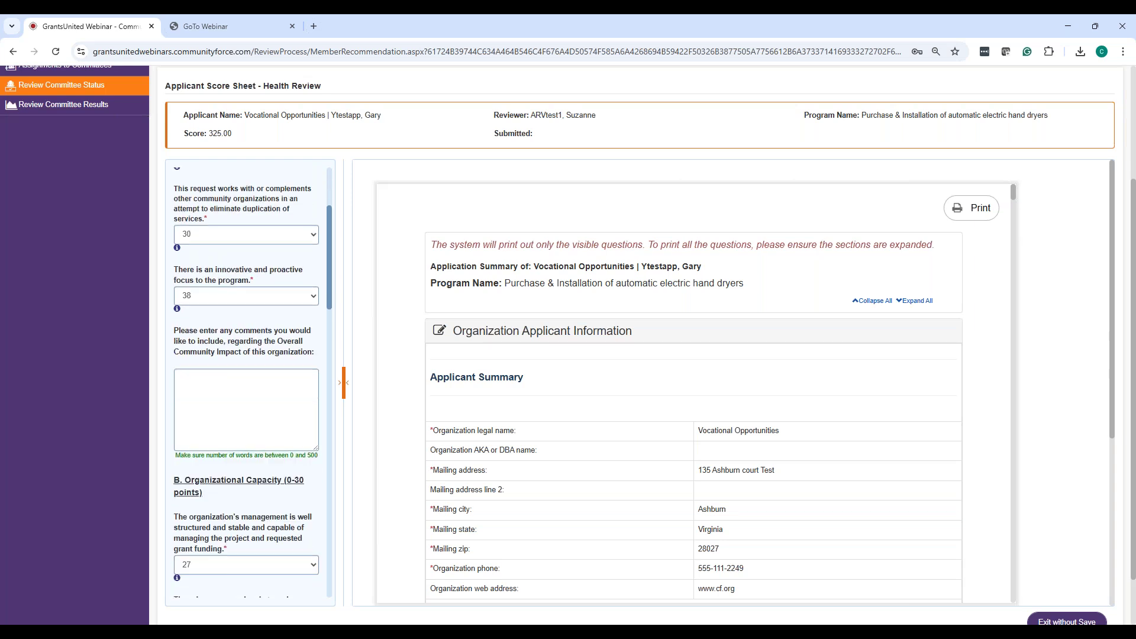
pyautogui.click(241, 294)
pyautogui.click(240, 294)
pyautogui.click(243, 294)
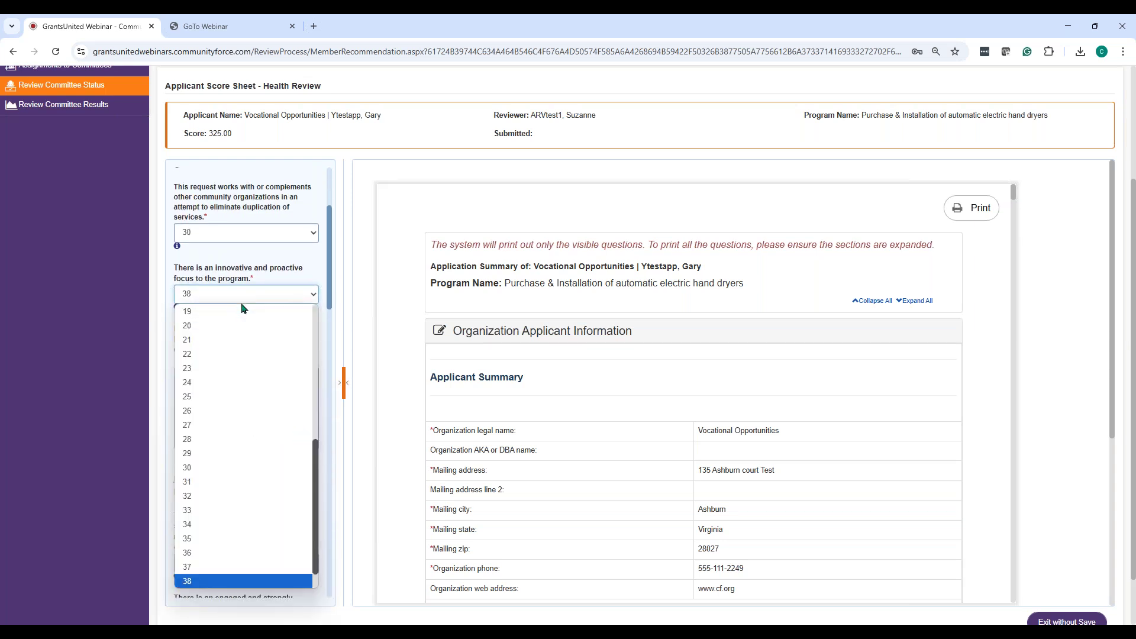
pyautogui.click(251, 293)
# Step: Examine the application summary beside the score sheet, from the uploaded documents and applicant information through the project, budget and submittal sections
pyautogui.scroll(-5, 381, 334)
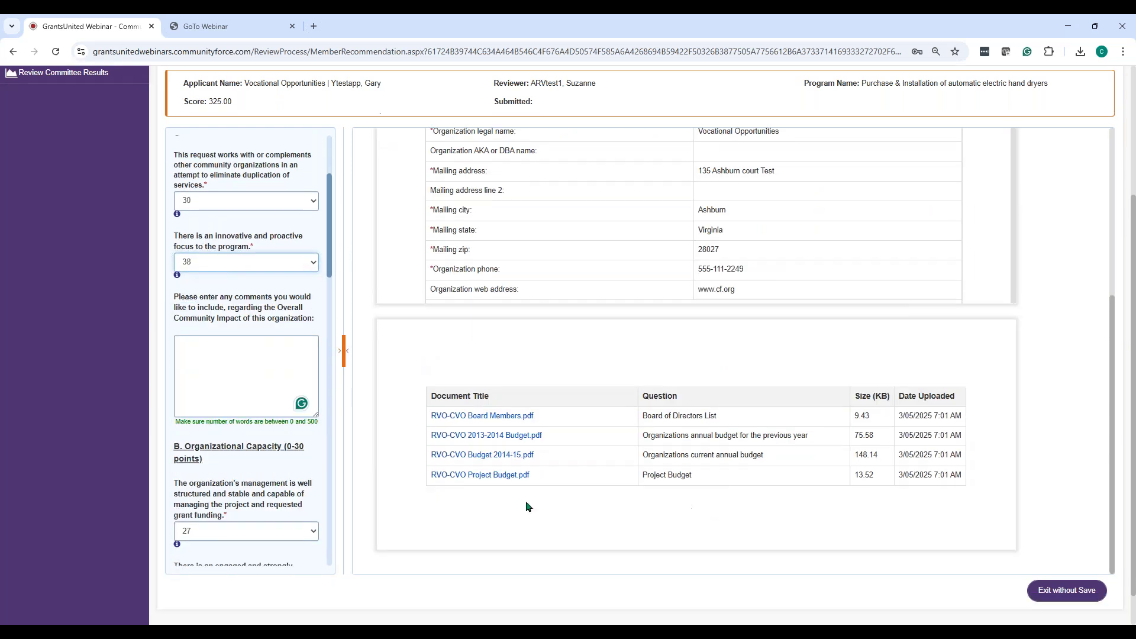
pyautogui.scroll(10, 1077, 363)
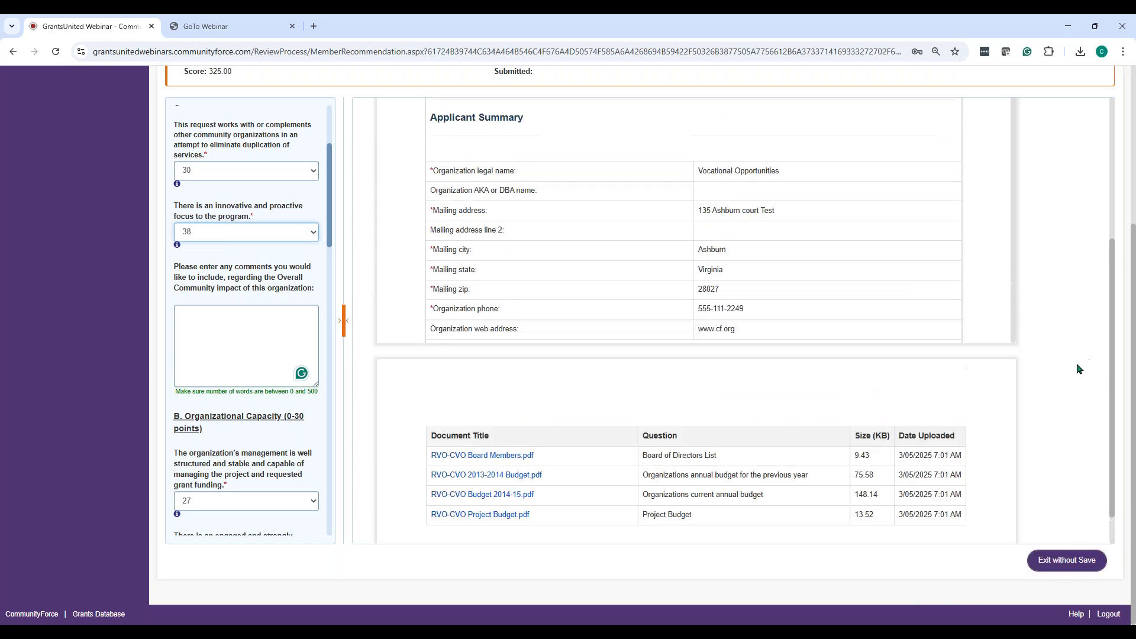
pyautogui.scroll(1, 380, 324)
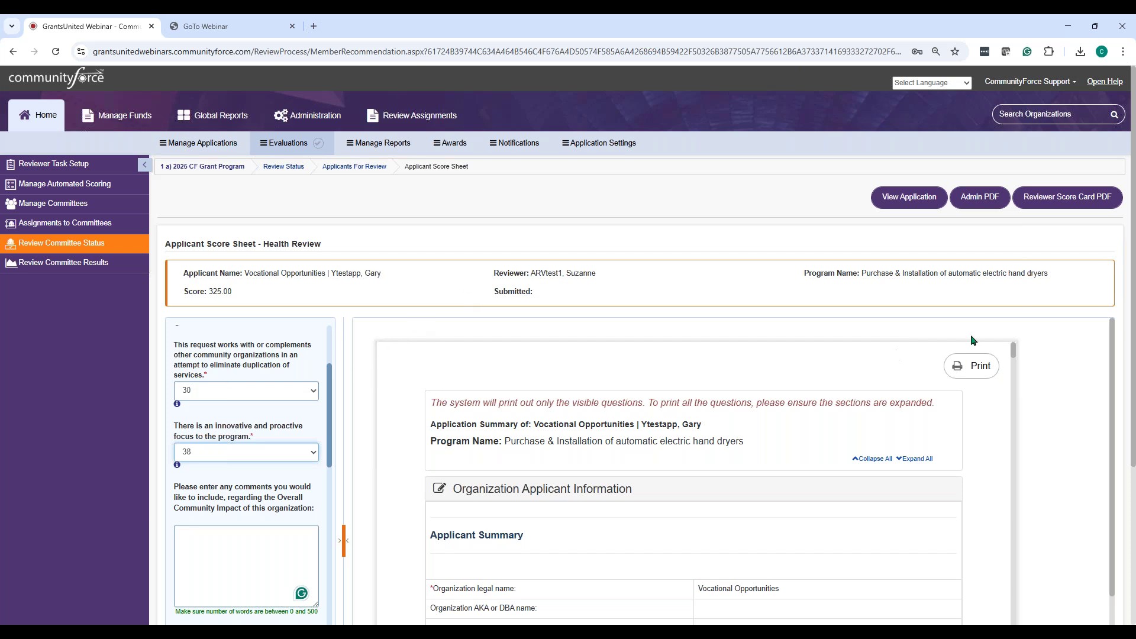
pyautogui.scroll(-1, 1070, 360)
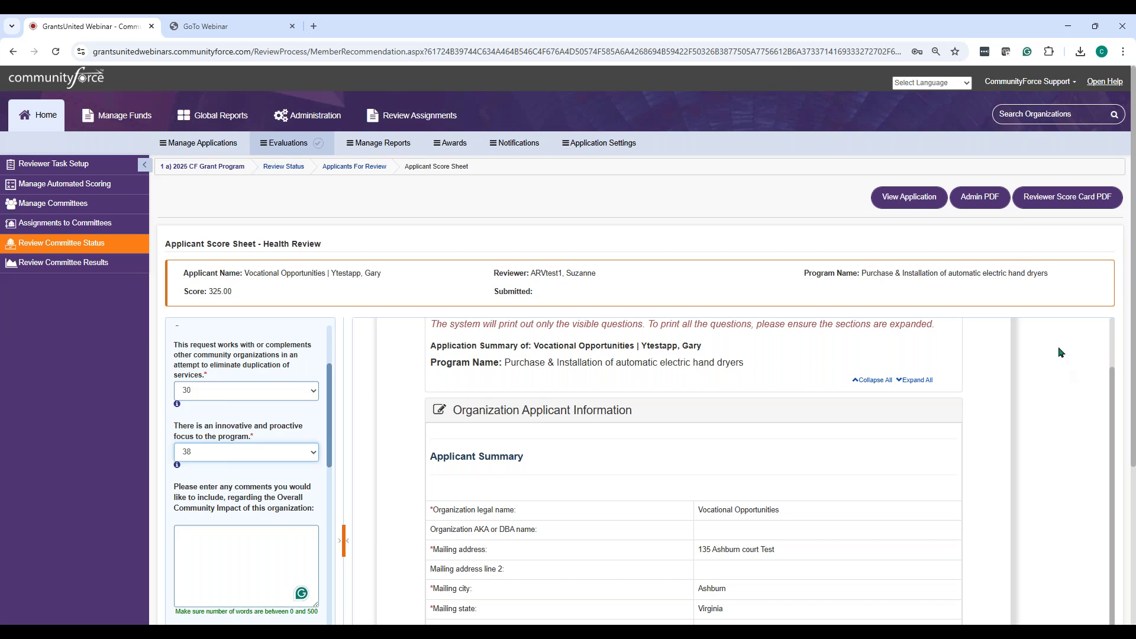
pyautogui.scroll(-3, 1058, 355)
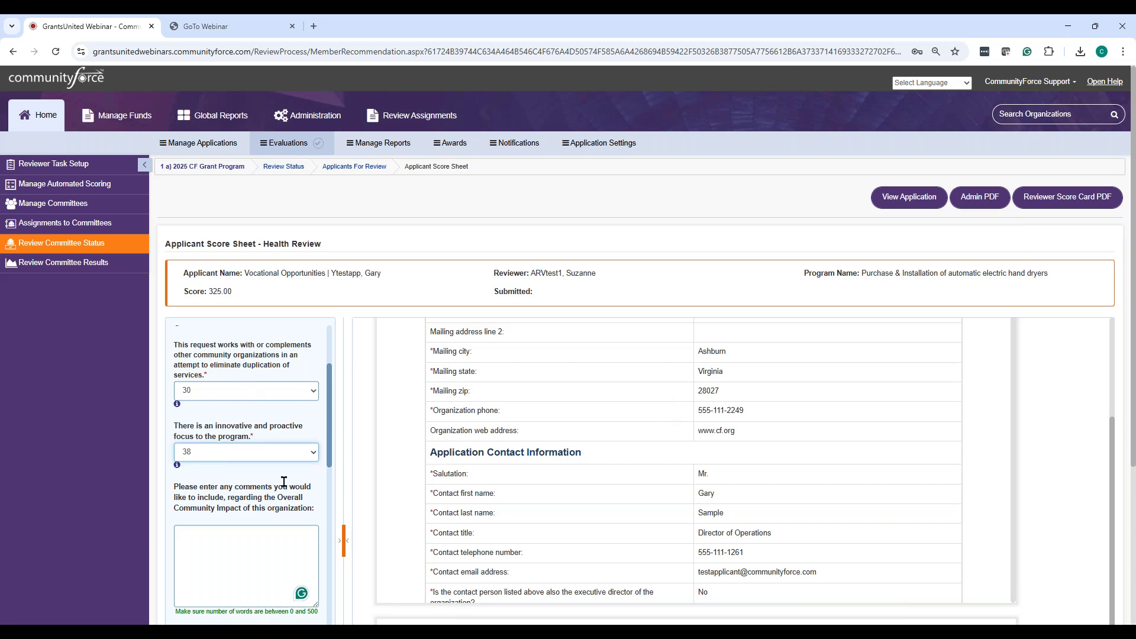
pyautogui.scroll(-7, 660, 369)
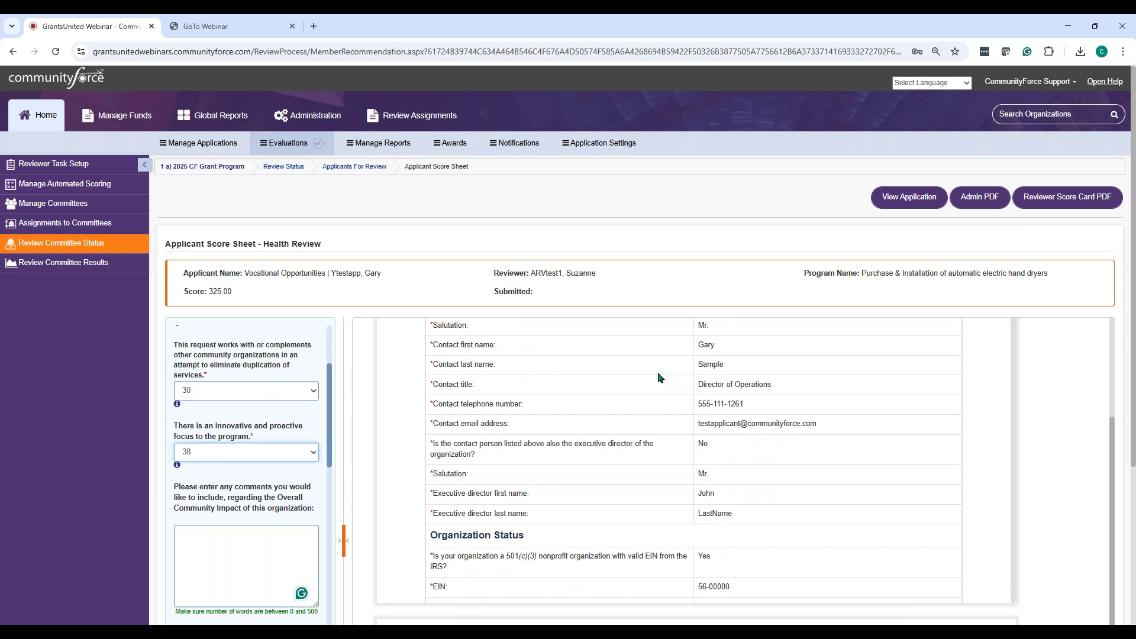
pyautogui.scroll(-4, 659, 377)
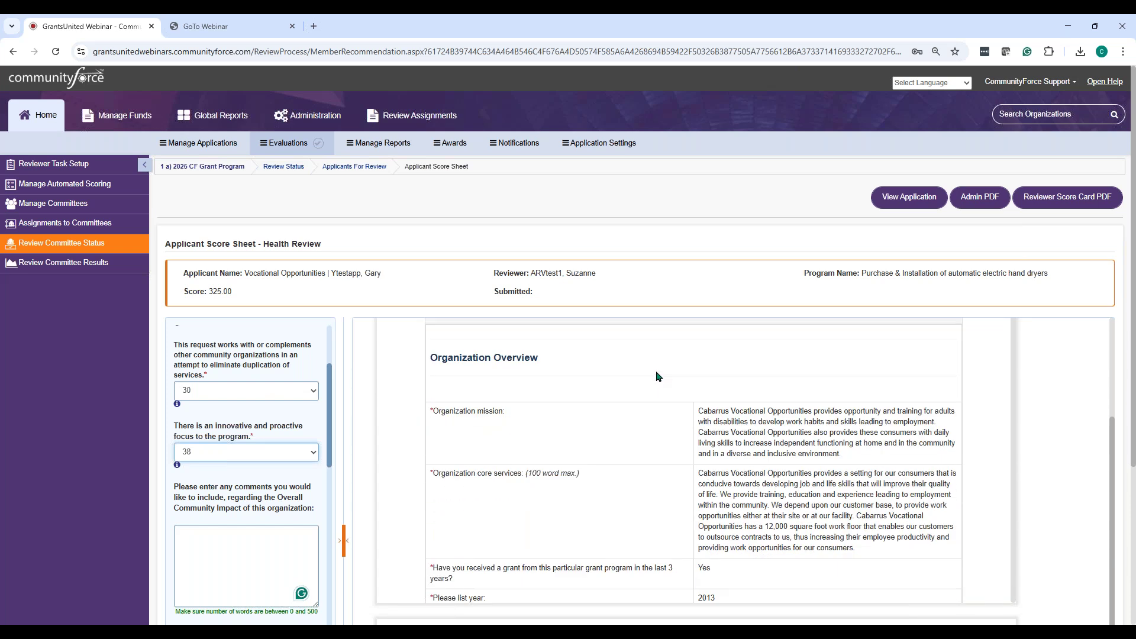
pyautogui.scroll(-8, 636, 378)
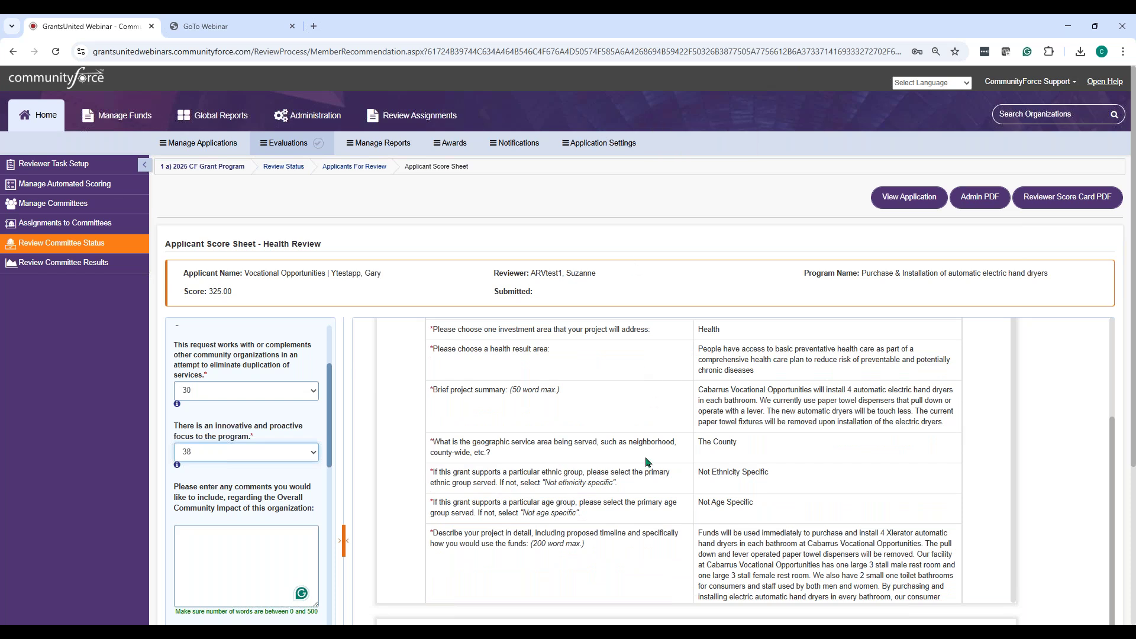
pyautogui.scroll(-10, 646, 461)
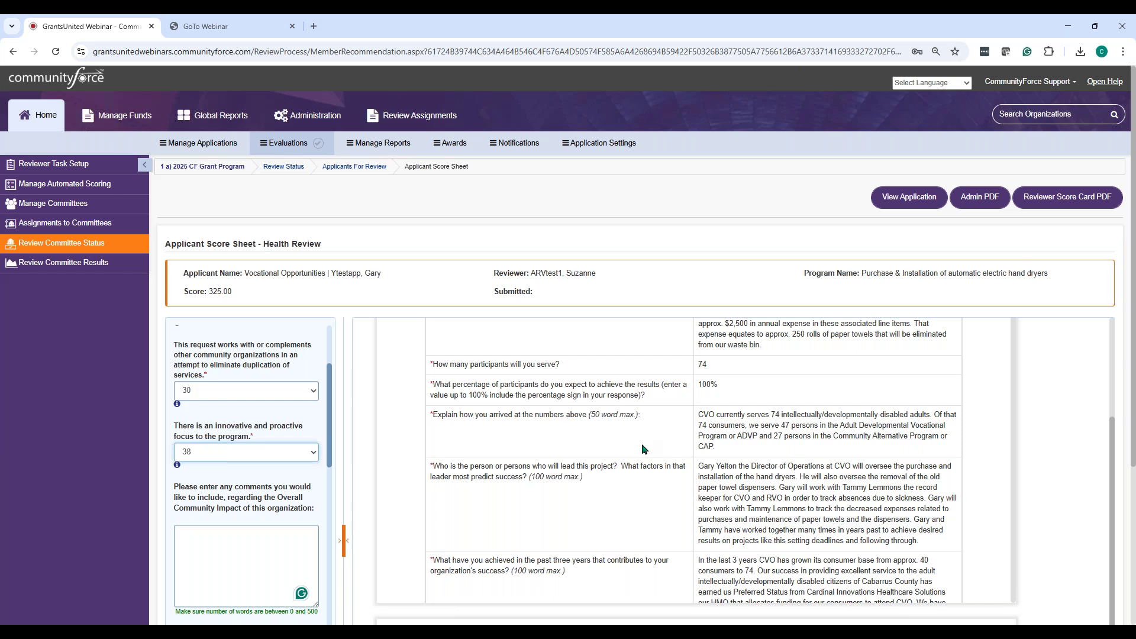
pyautogui.scroll(-6, 634, 418)
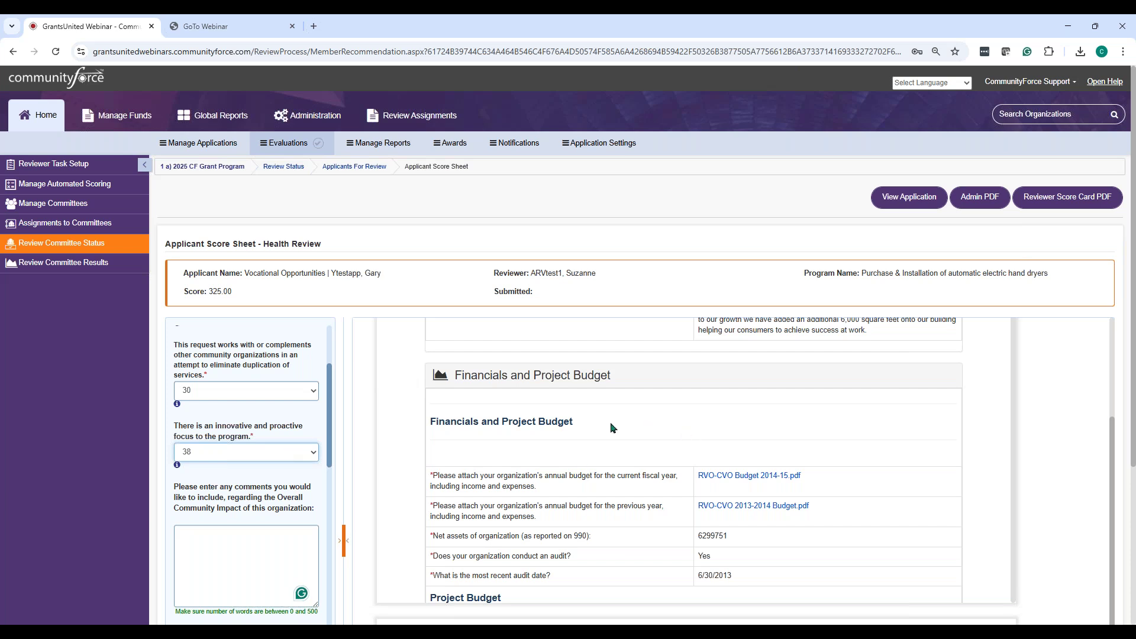
pyautogui.scroll(-8, 610, 427)
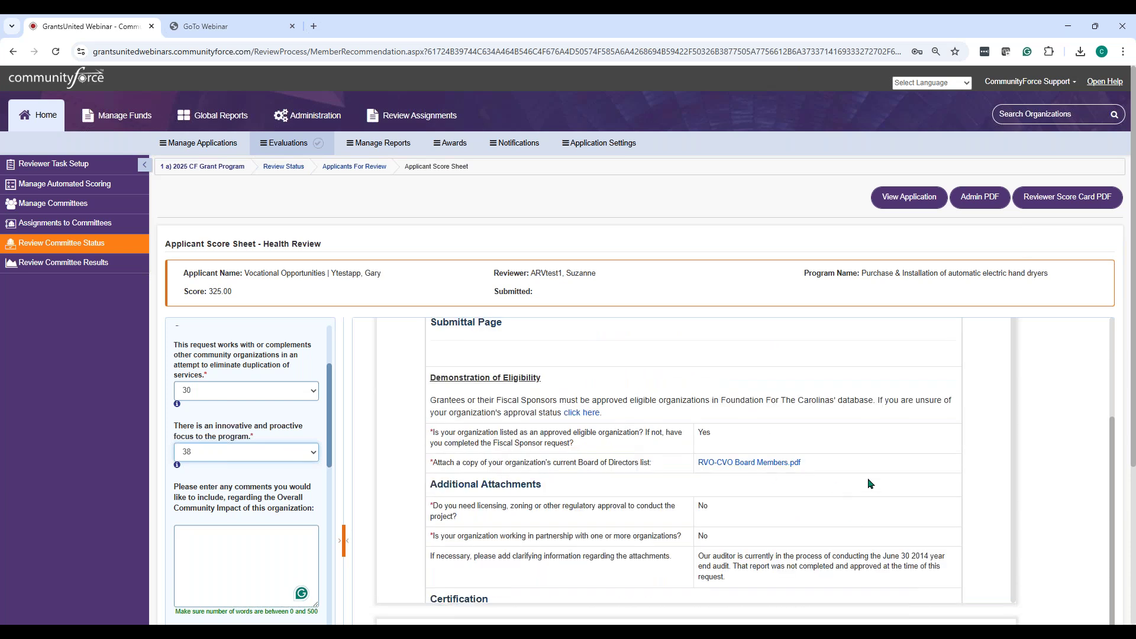
# Step: Examine the Review Details section of the application summary, reading through each Committee Review member's score card questions
pyautogui.scroll(-4, 608, 485)
pyautogui.scroll(-5, 497, 475)
pyautogui.scroll(-6, 692, 459)
pyautogui.scroll(-8, 631, 491)
pyautogui.scroll(-8, 631, 488)
pyautogui.scroll(4, 834, 549)
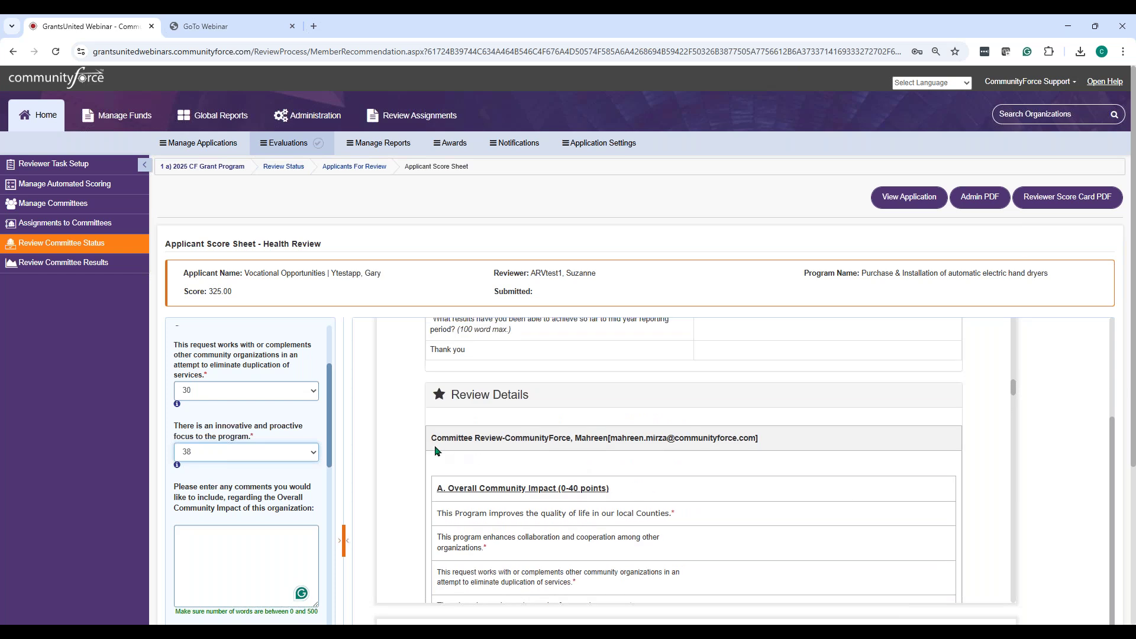
pyautogui.scroll(-5, 646, 450)
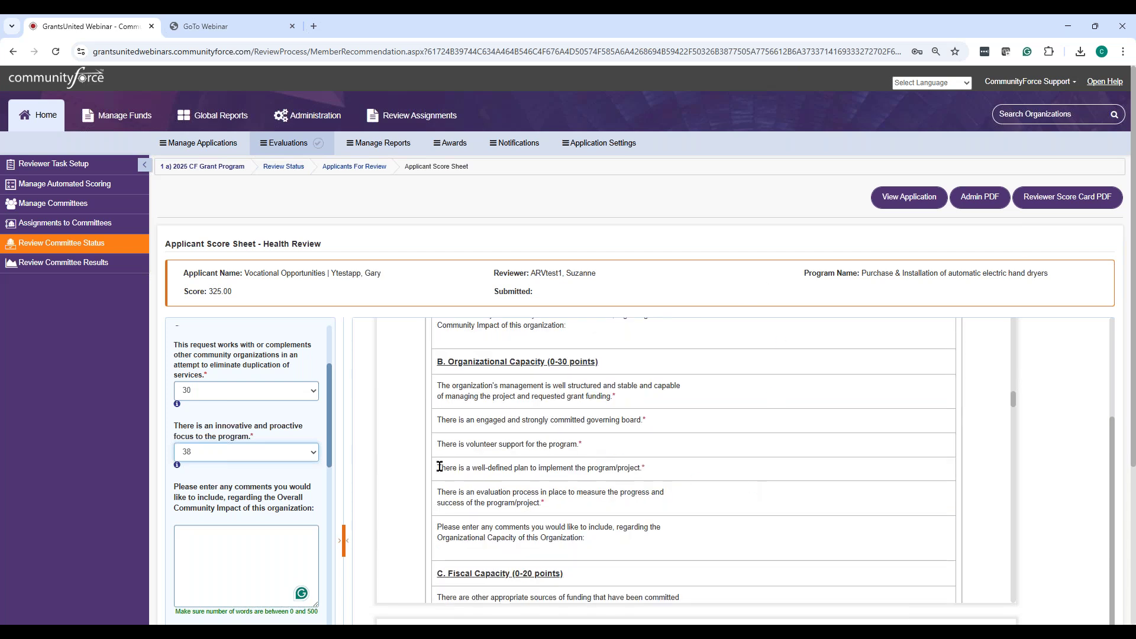
pyautogui.scroll(-5, 468, 471)
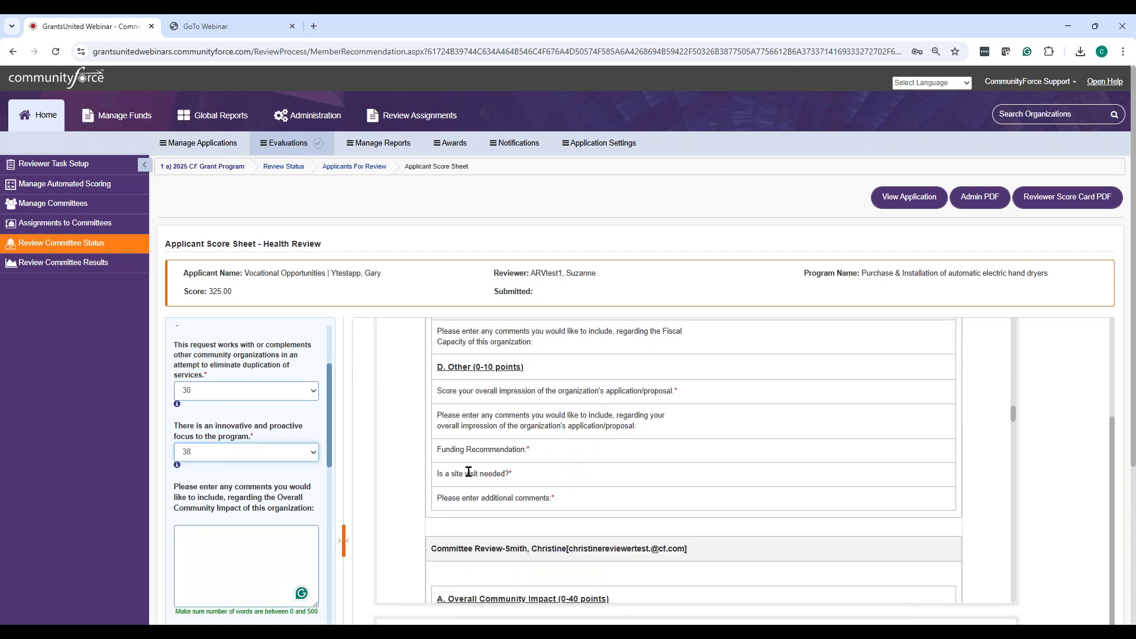
pyautogui.scroll(-10, 468, 472)
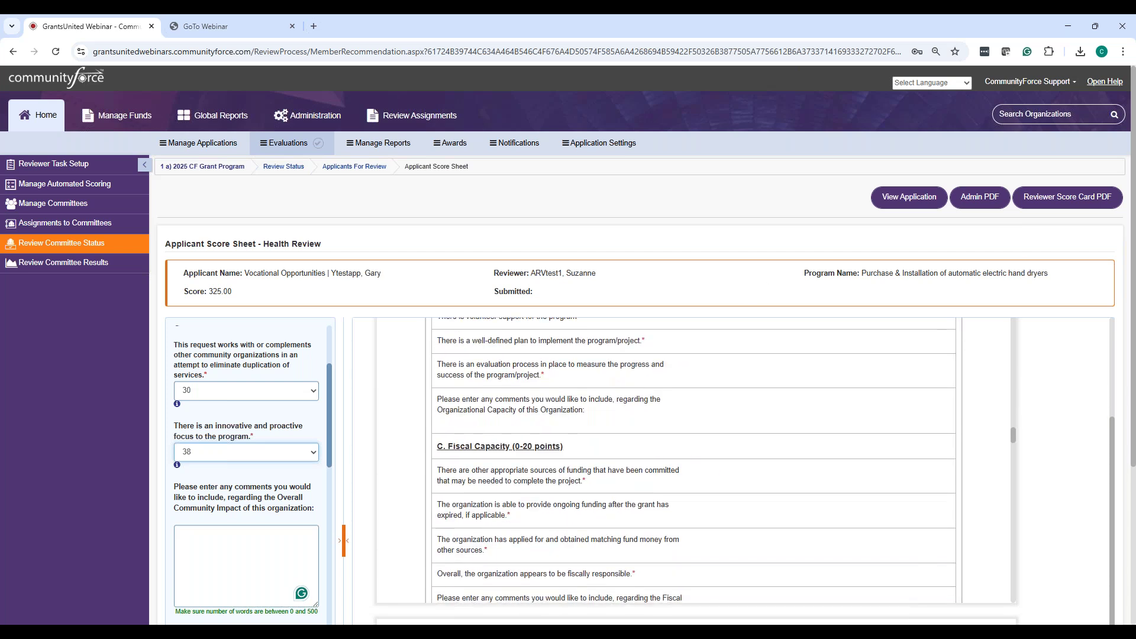
pyautogui.scroll(-4, 572, 400)
pyautogui.scroll(3, 571, 399)
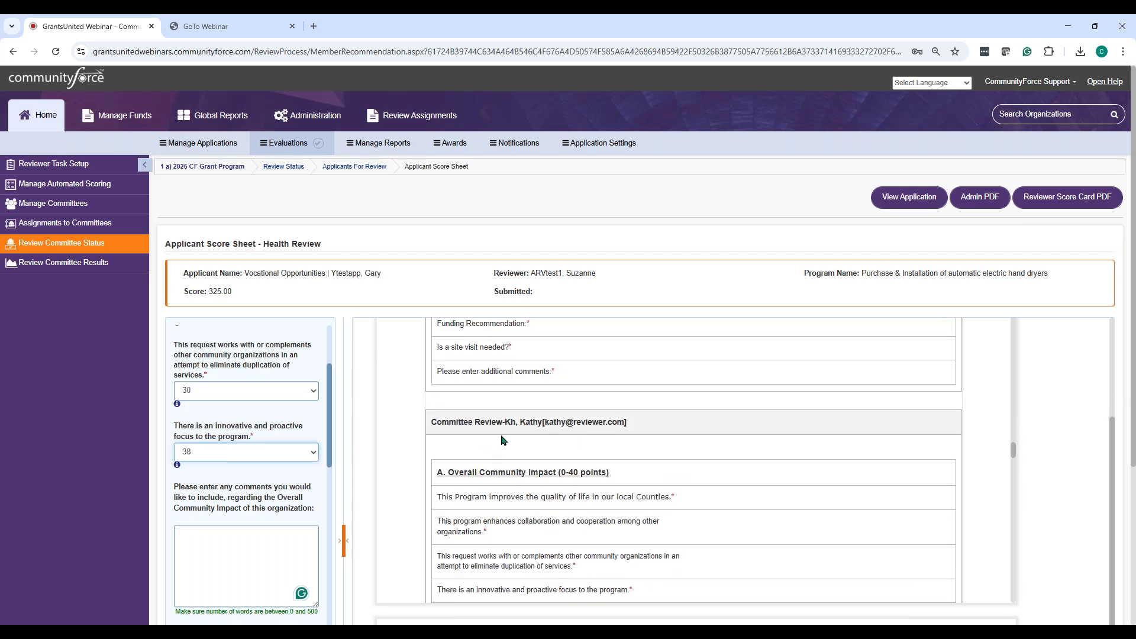
pyautogui.scroll(-5, 514, 457)
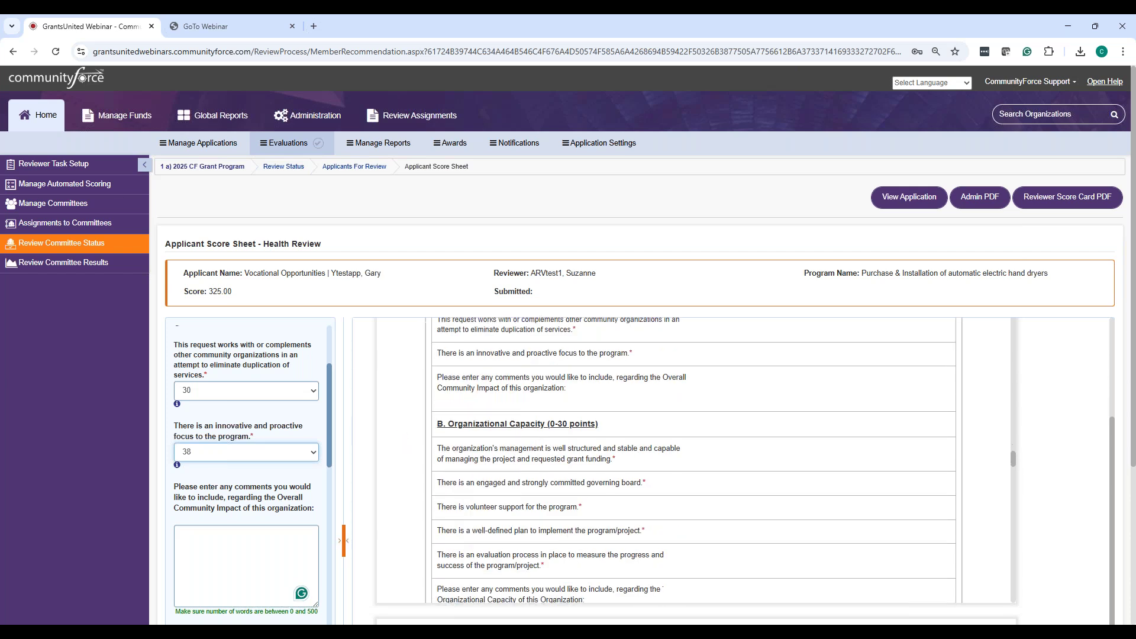
# Step: Examine the second Health Review committee member's scores in the Overall Community Impact and Organizational Capacity sections of the application summary
pyautogui.scroll(-8, 854, 574)
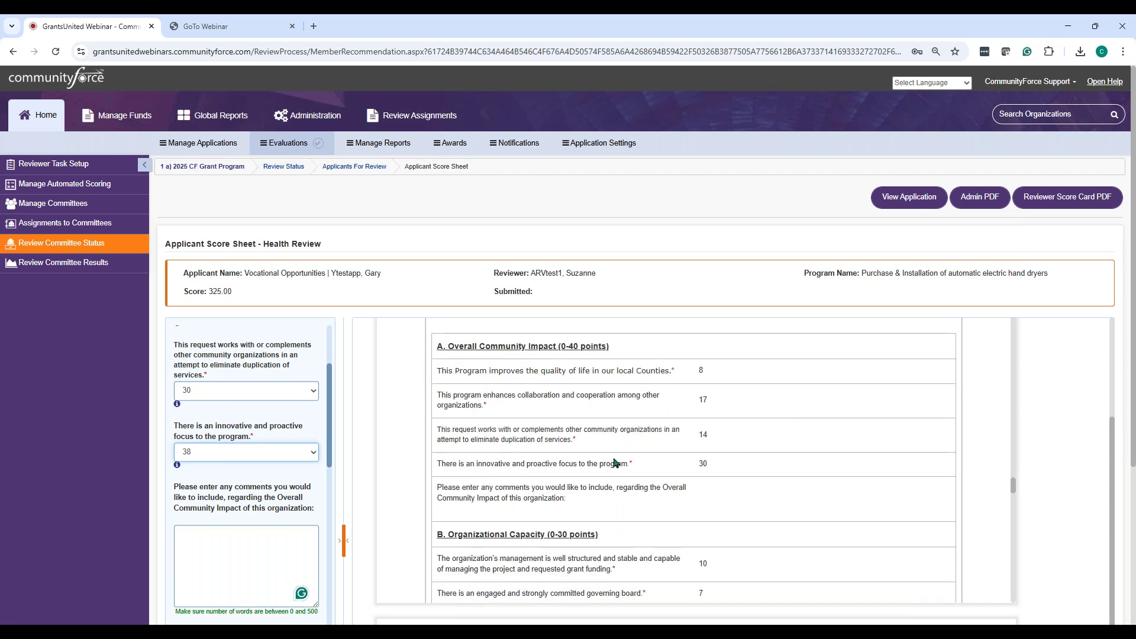
pyautogui.scroll(3, 510, 469)
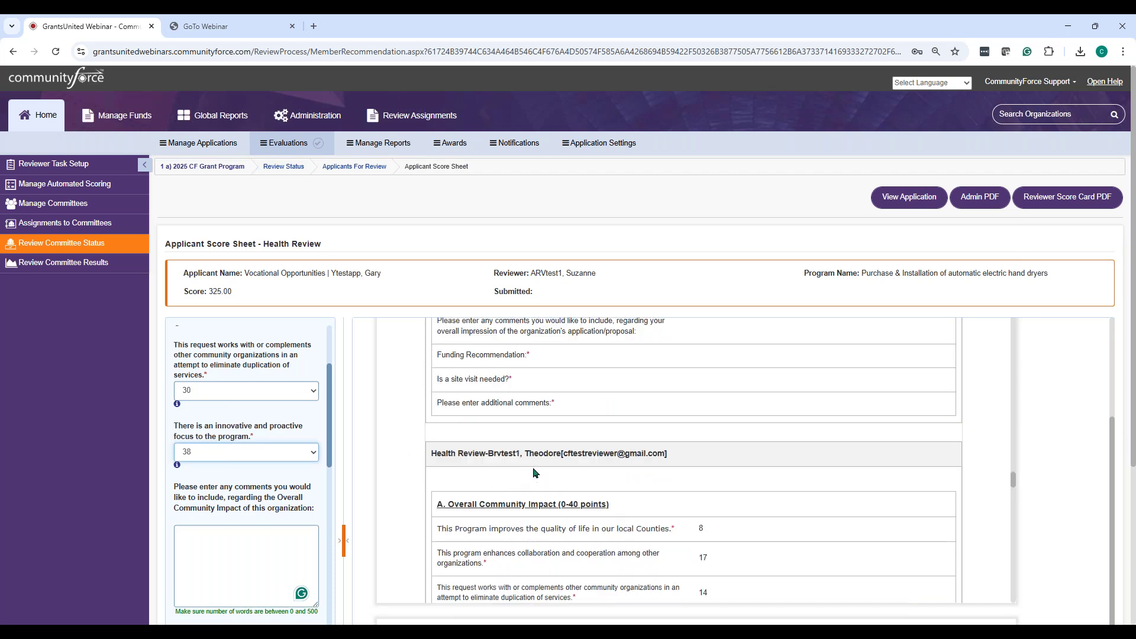
pyautogui.scroll(-6, 716, 522)
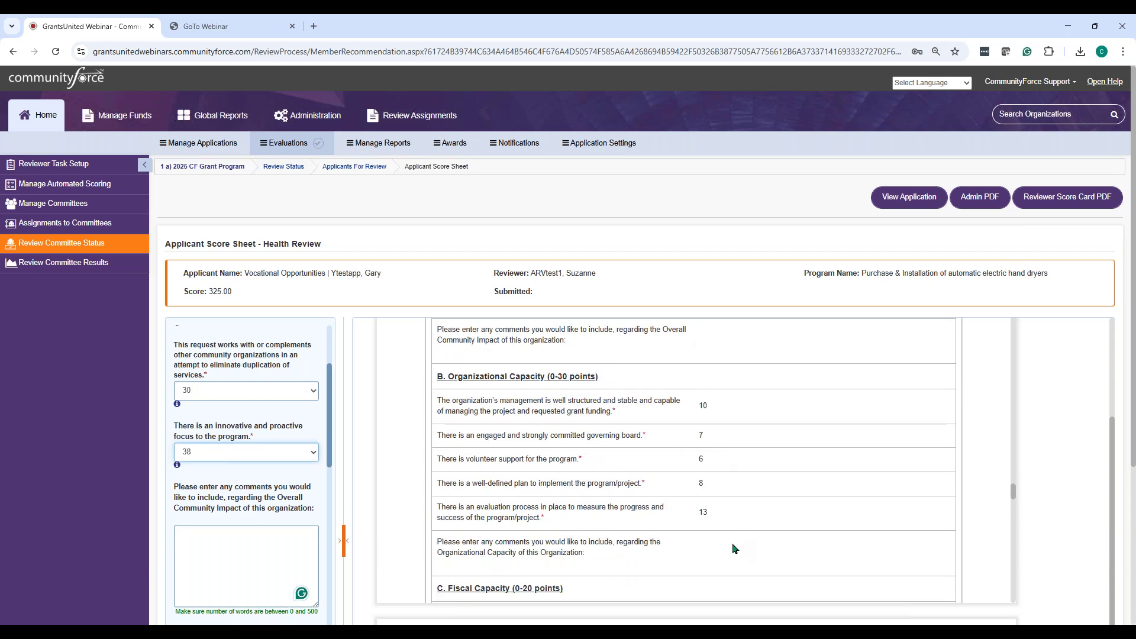
pyautogui.scroll(-6, 708, 421)
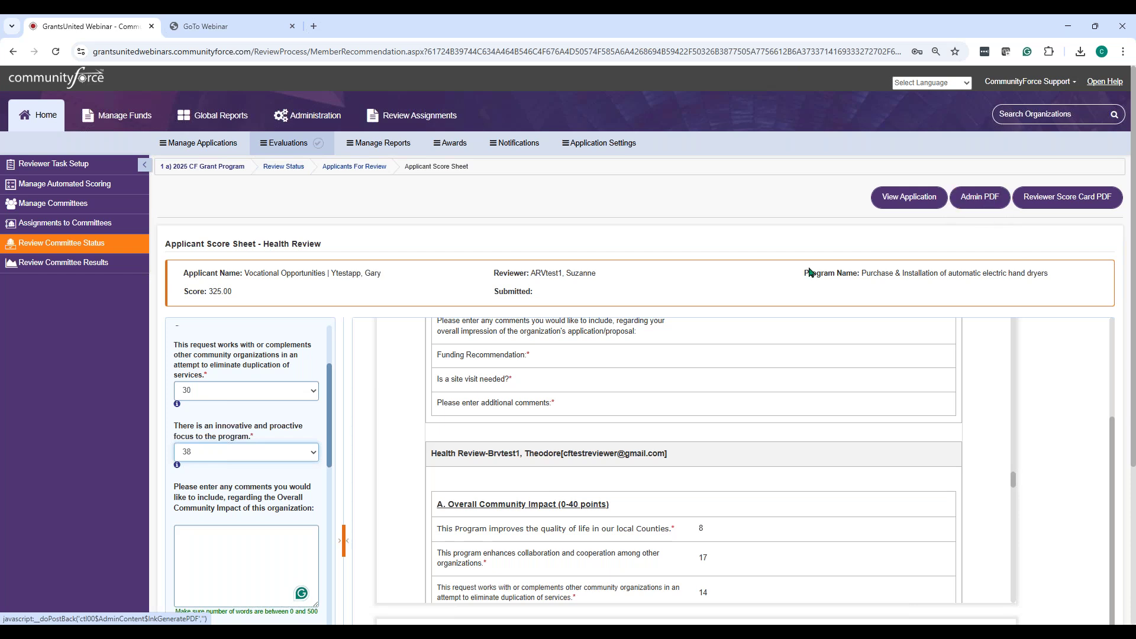
# Step: Generate the reviewer score card PDF for the Vocational Opportunities application and open the downloaded file
pyautogui.click(1060, 197)
pyautogui.click(1069, 203)
pyautogui.click(1069, 203)
pyautogui.click(1069, 203)
pyautogui.click(1069, 204)
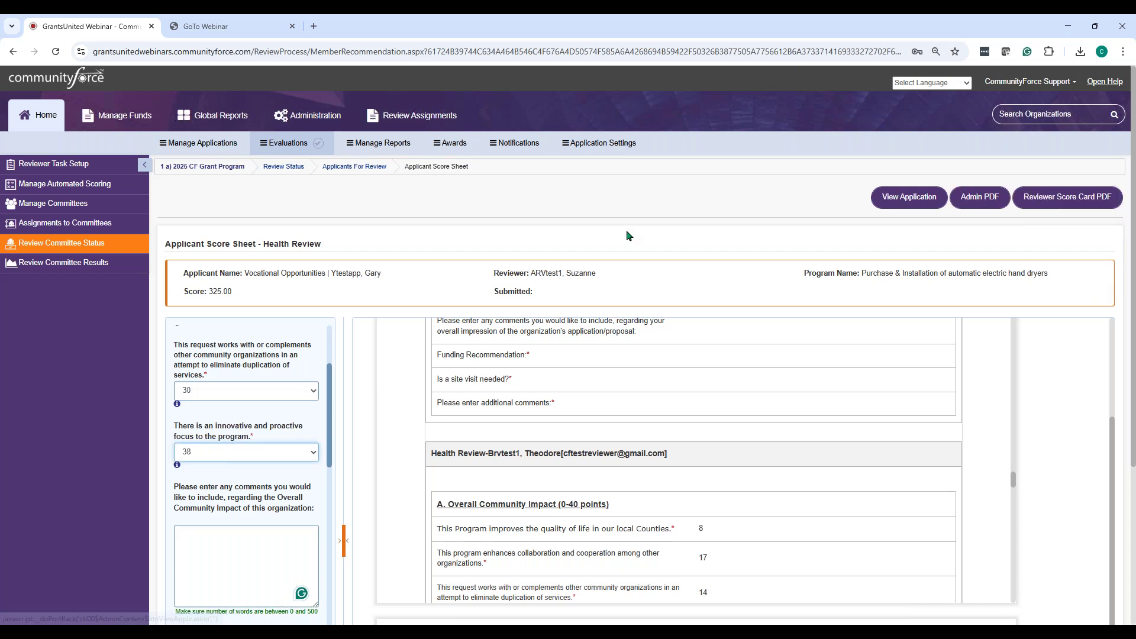
pyautogui.click(1056, 203)
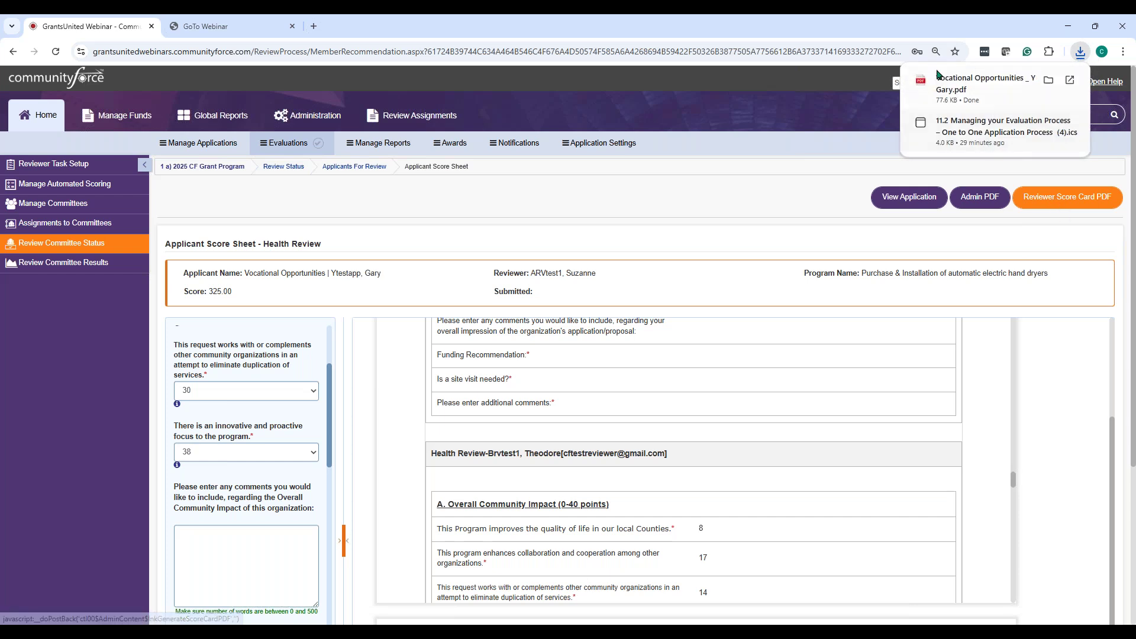
pyautogui.click(947, 101)
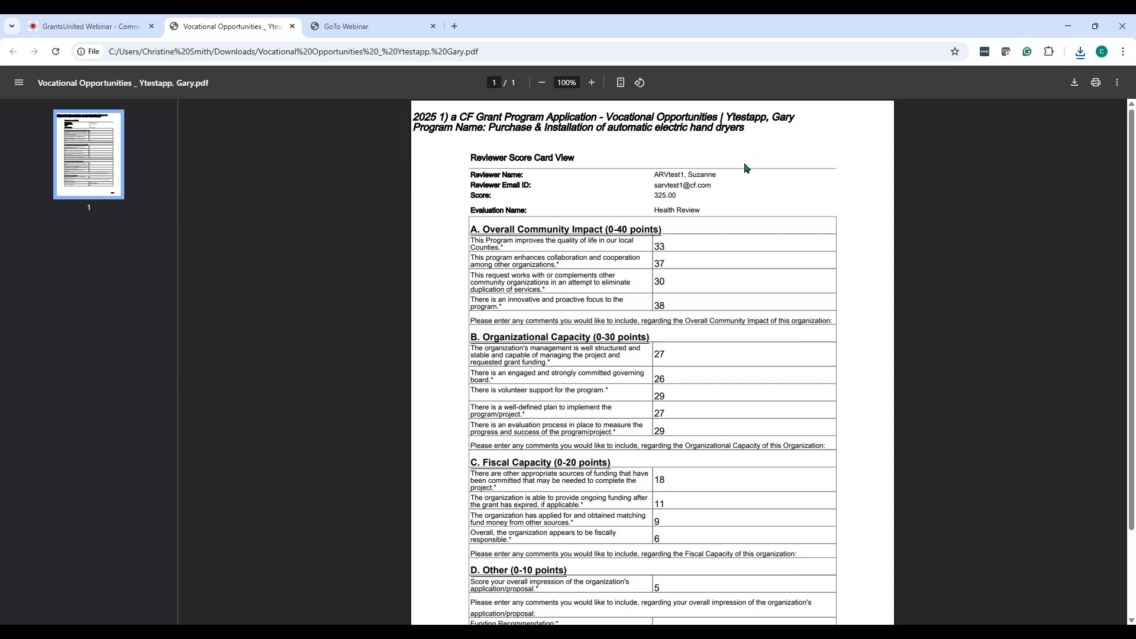
# Step: Examine the score card PDF from Overall Community Impact to the funding recommendation and site visit answers, and close it
pyautogui.scroll(-4, 744, 199)
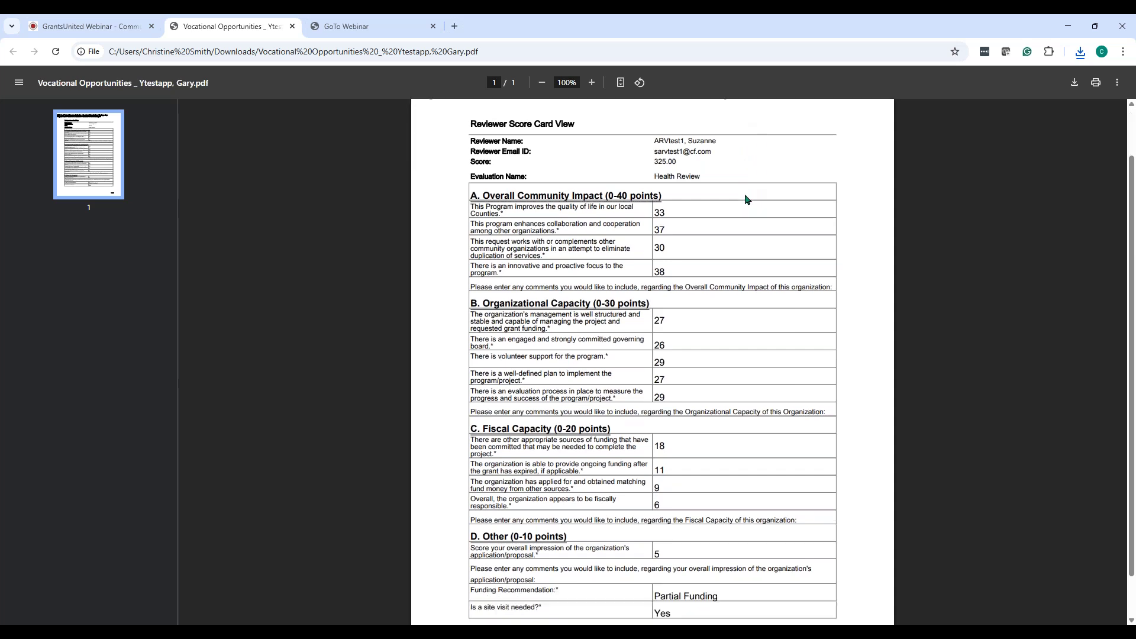
pyautogui.scroll(1, 731, 195)
pyautogui.scroll(2, 732, 191)
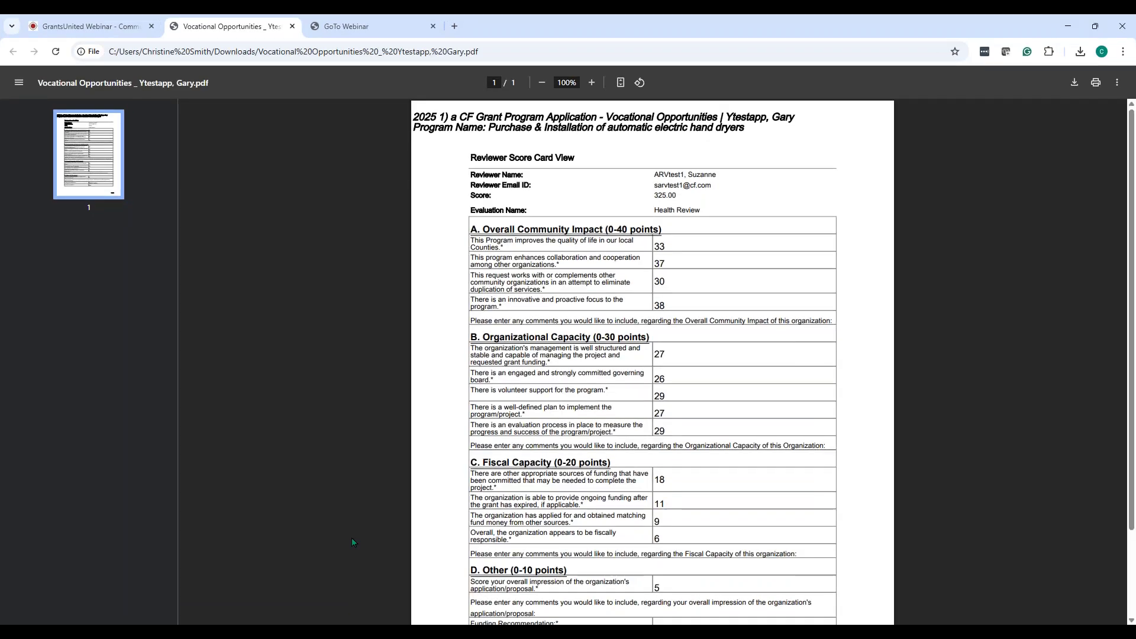
pyautogui.click(292, 26)
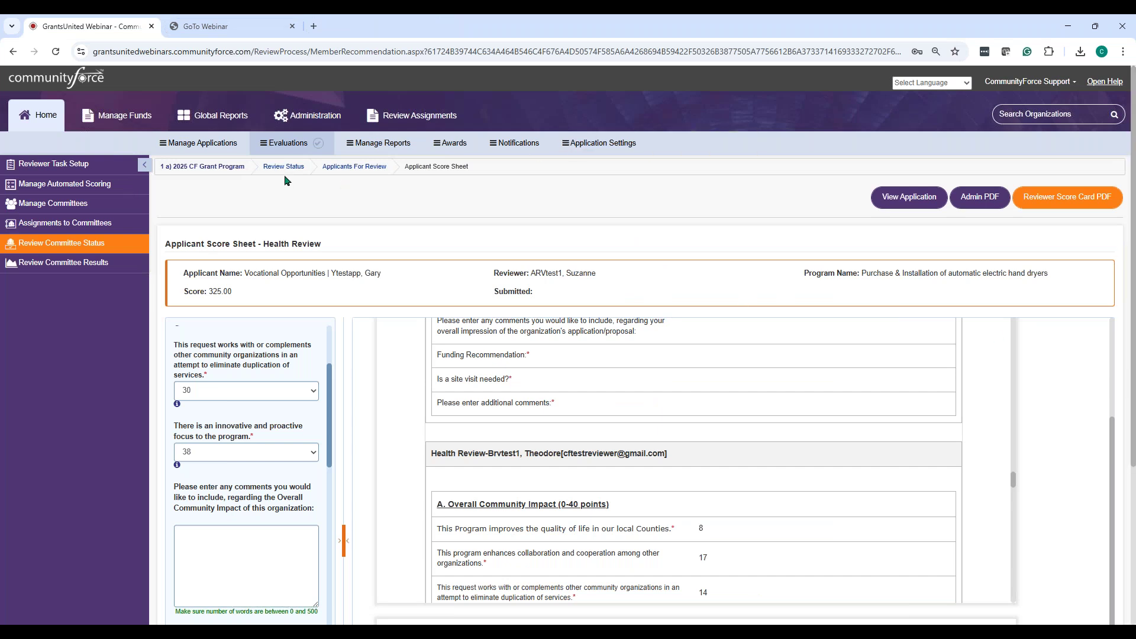
# Step: Go to the review committee status list, view the Health Review assignments, and return to the list
pyautogui.click(73, 243)
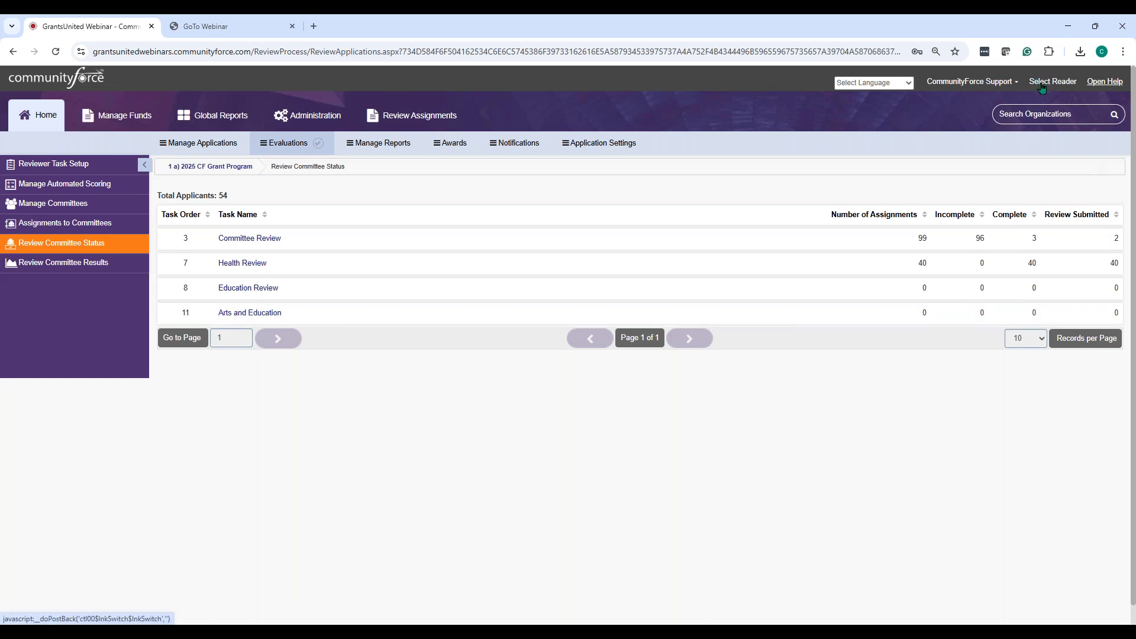
pyautogui.click(240, 270)
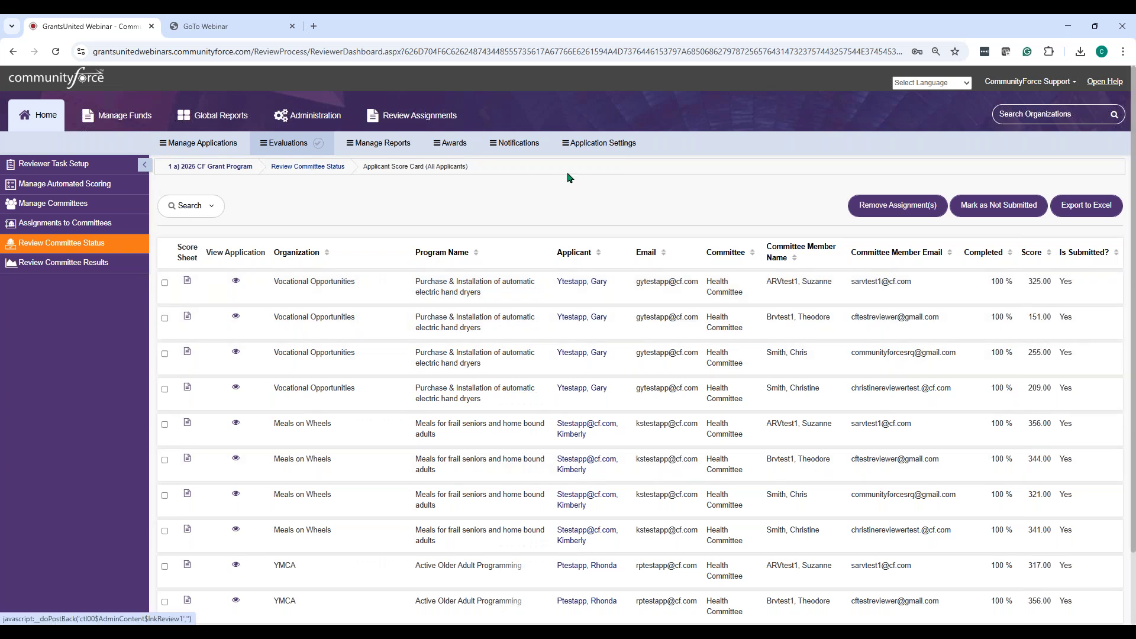
pyautogui.click(308, 166)
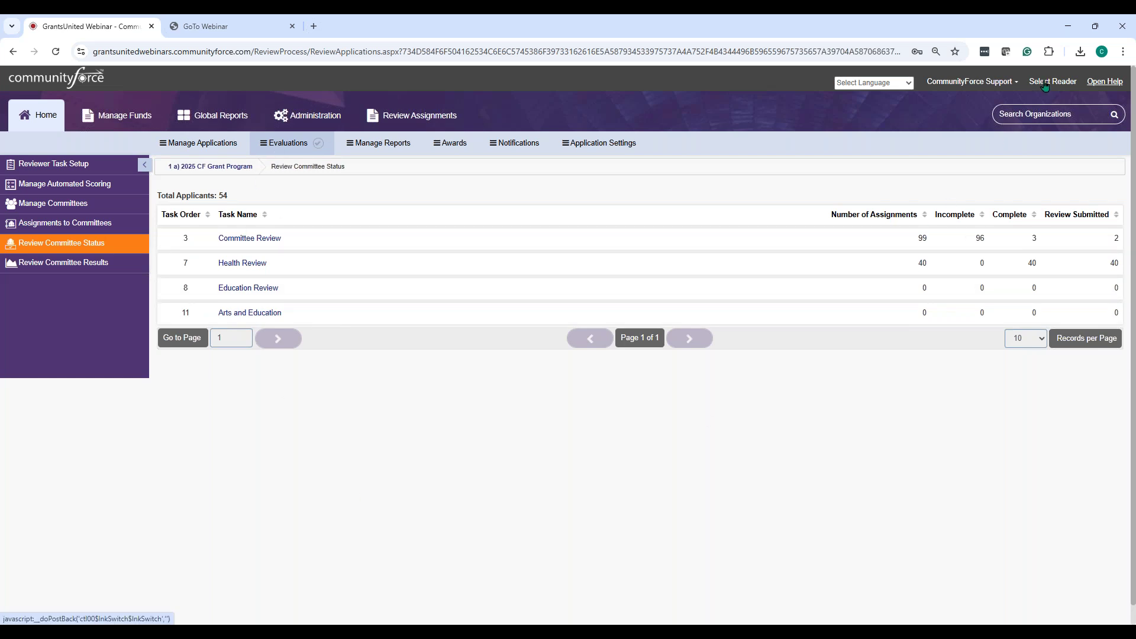
# Step: Bring up the list of readers and switch to the first listed reviewer's account
pyautogui.click(1045, 86)
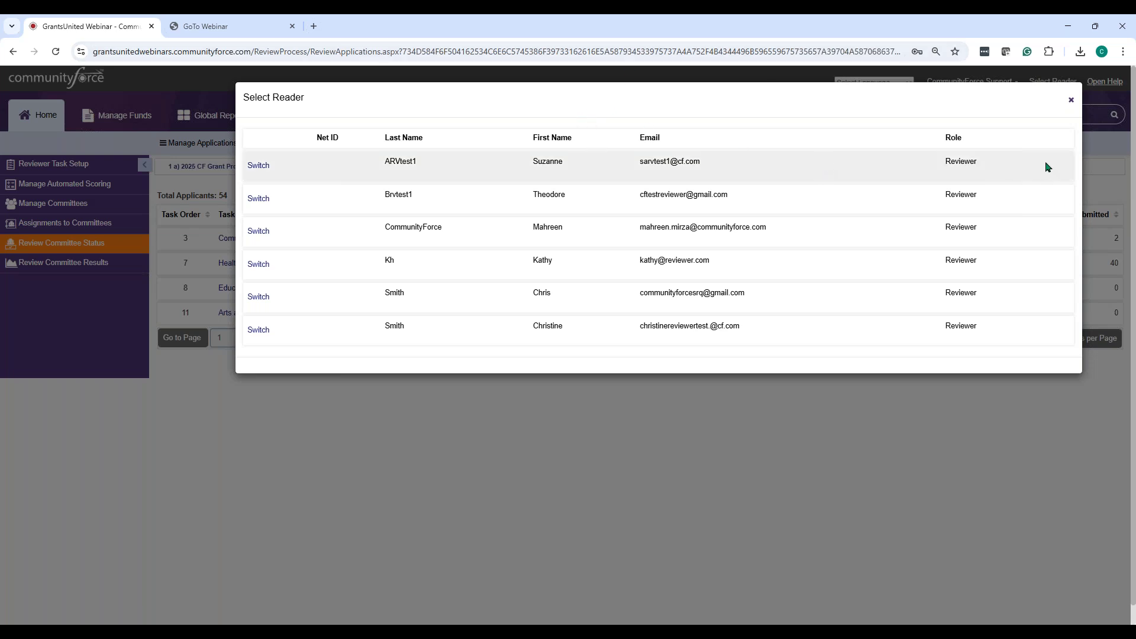
pyautogui.click(1071, 100)
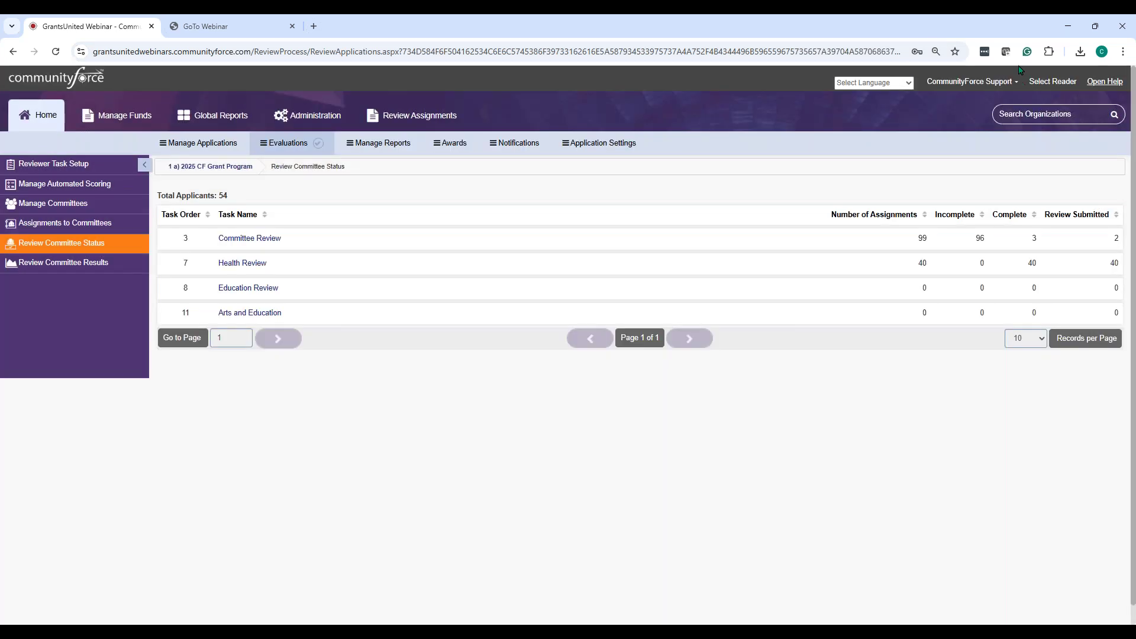
pyautogui.click(1043, 82)
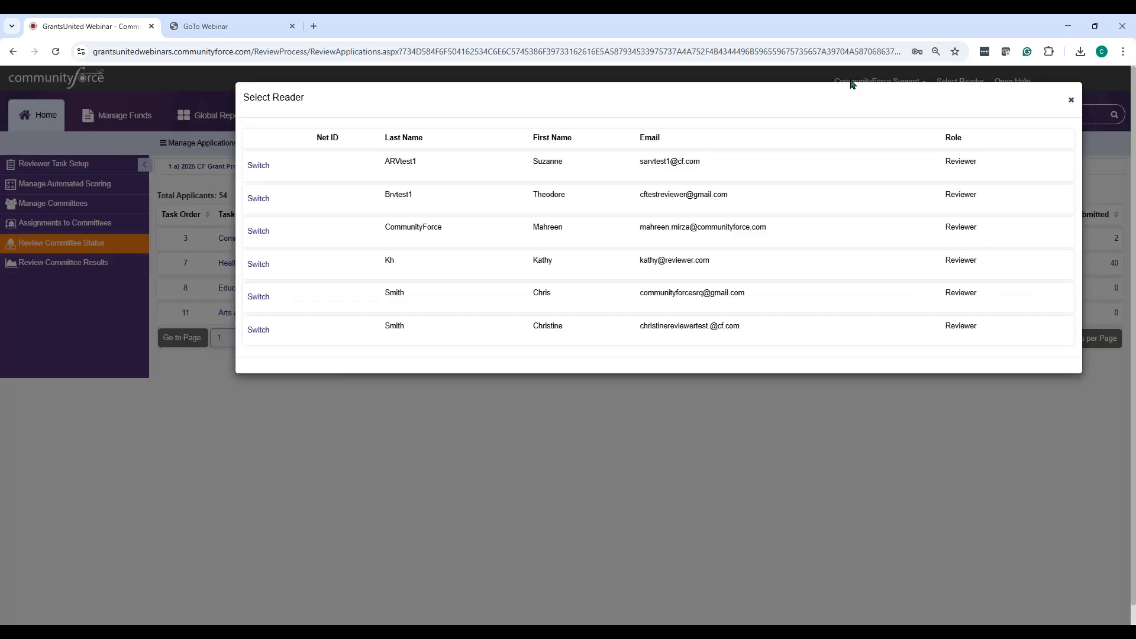
pyautogui.click(259, 166)
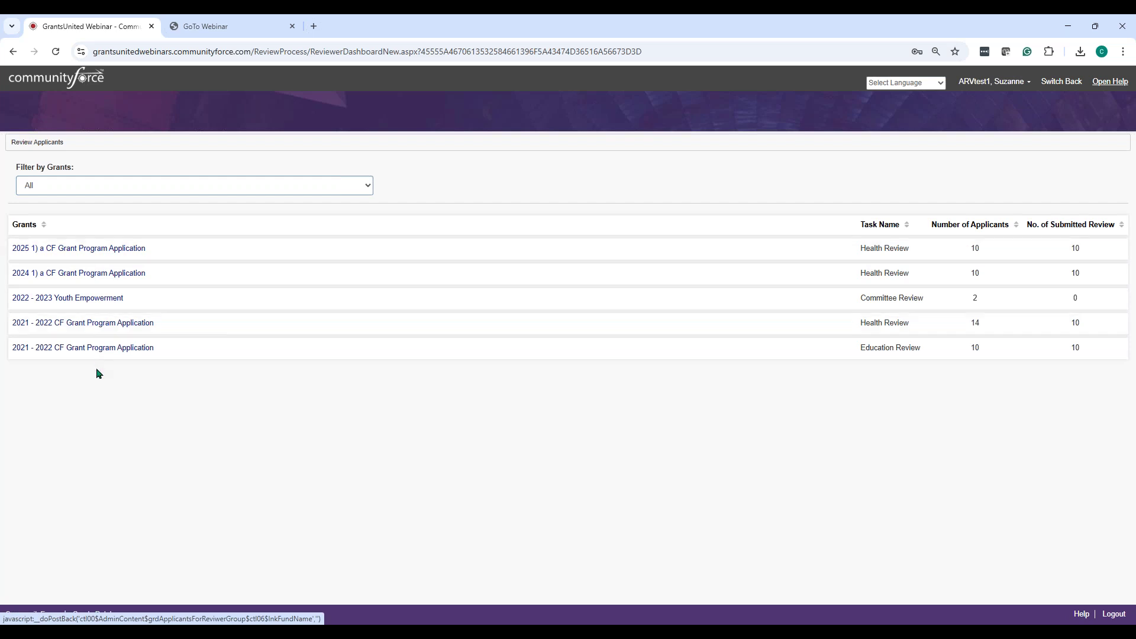
# Step: Open the 2025 1) a CF Grant Program Application and examine the reviewer's assigned Health Review applicants, submission status and scores
pyautogui.click(69, 251)
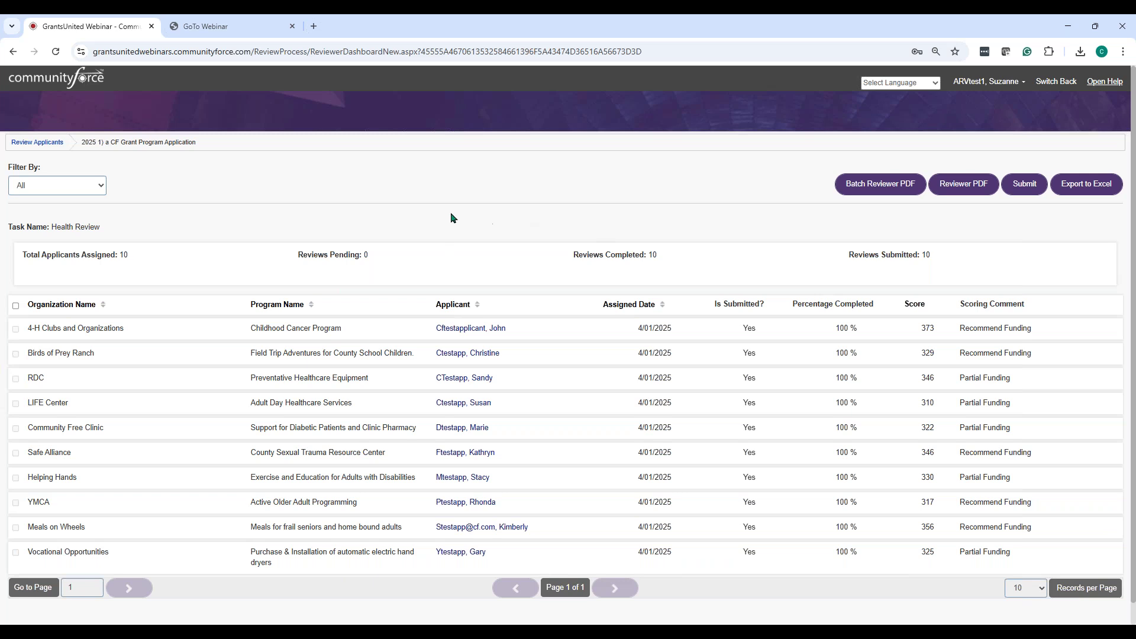
pyautogui.scroll(-1, 460, 219)
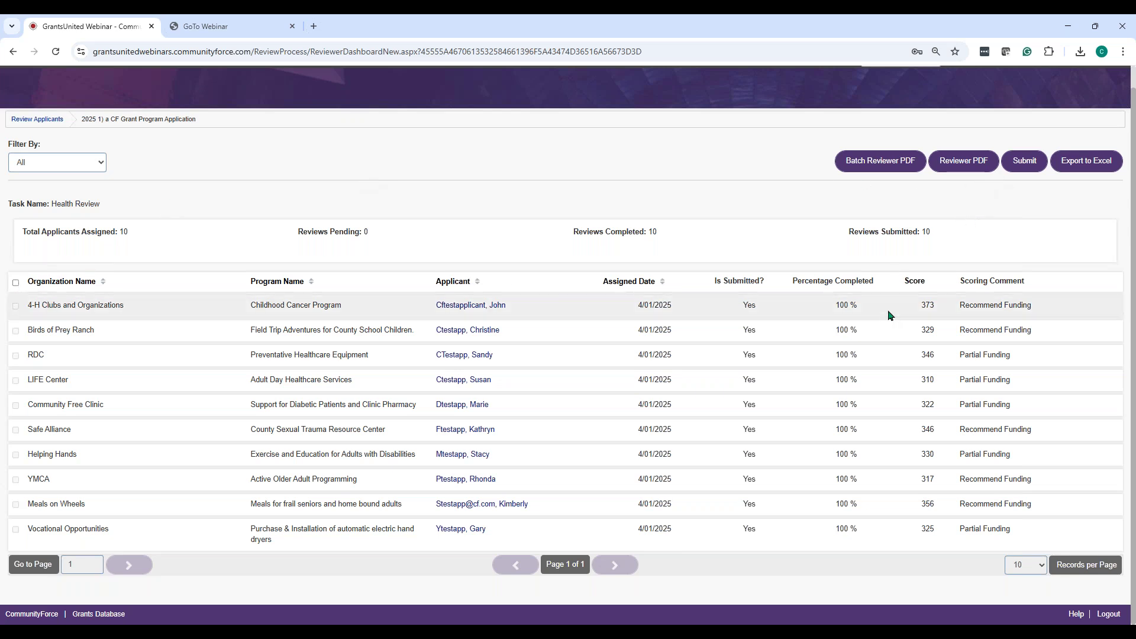
pyautogui.scroll(1, 888, 315)
pyautogui.scroll(-1, 886, 315)
pyautogui.scroll(1, 880, 325)
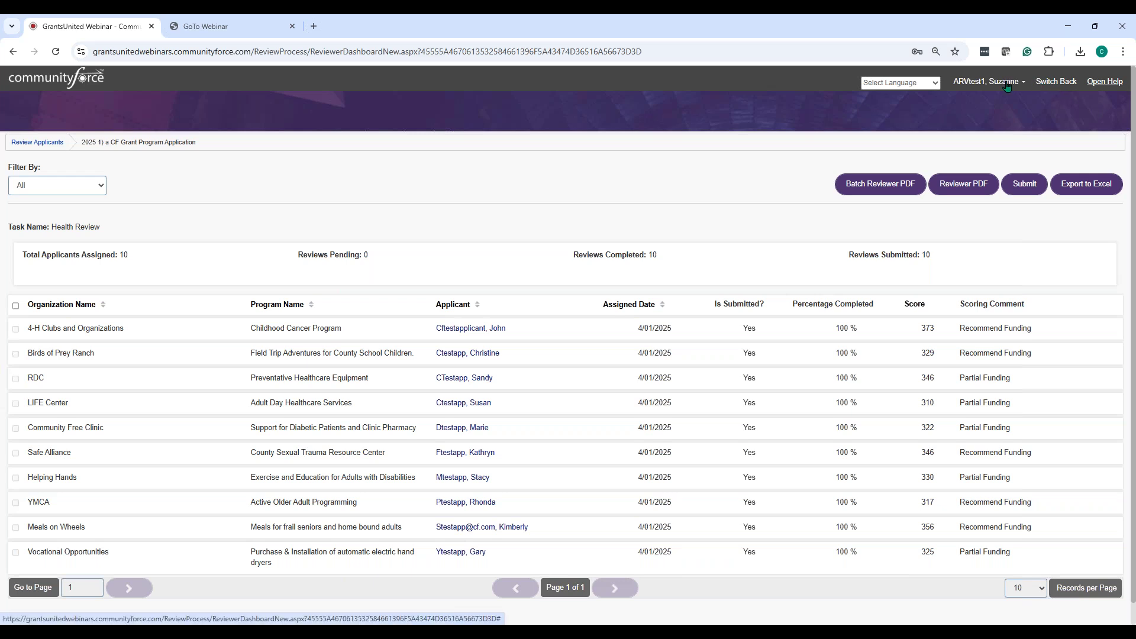
# Step: Switch back to the administrator account and mark the first Vocational Opportunities assignment in Health Review as not submitted
pyautogui.click(1057, 81)
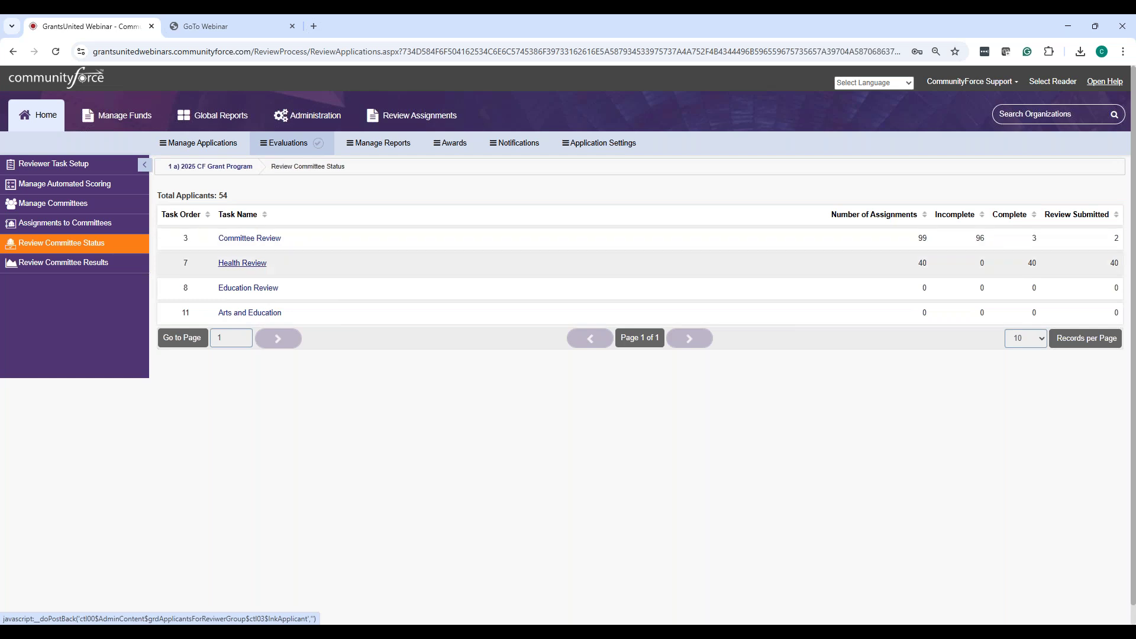
pyautogui.click(254, 264)
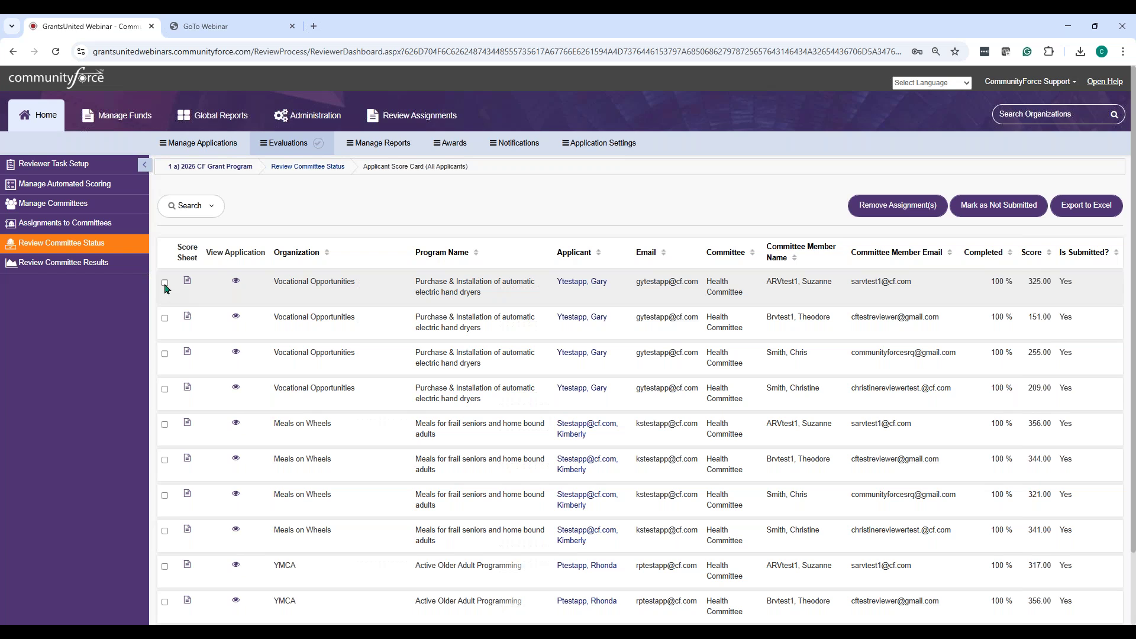
pyautogui.click(164, 283)
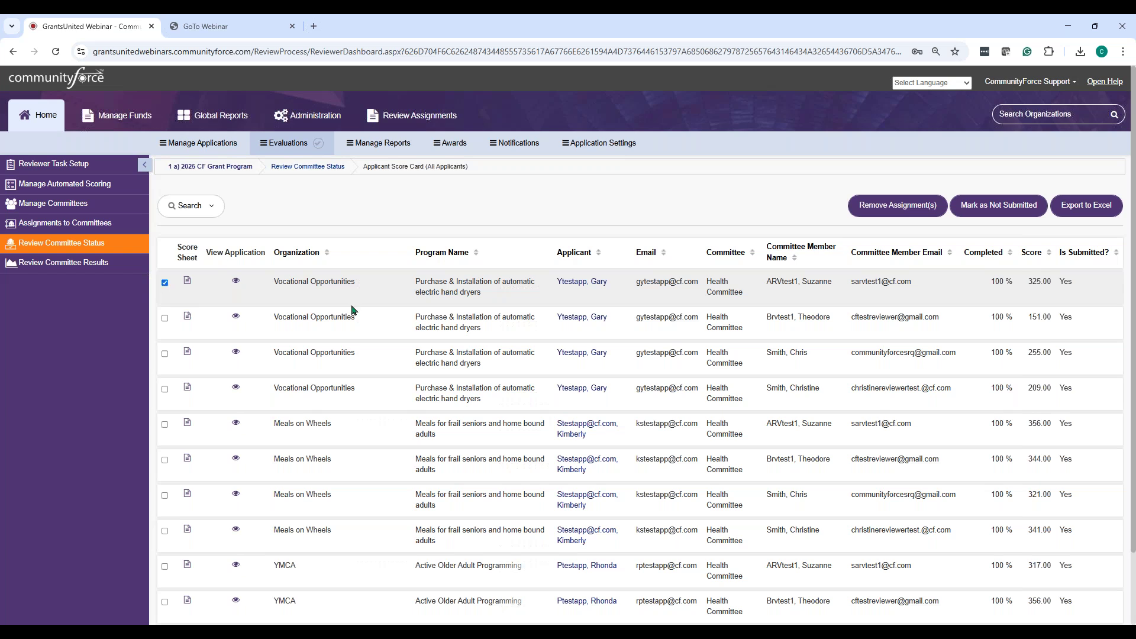
pyautogui.click(985, 206)
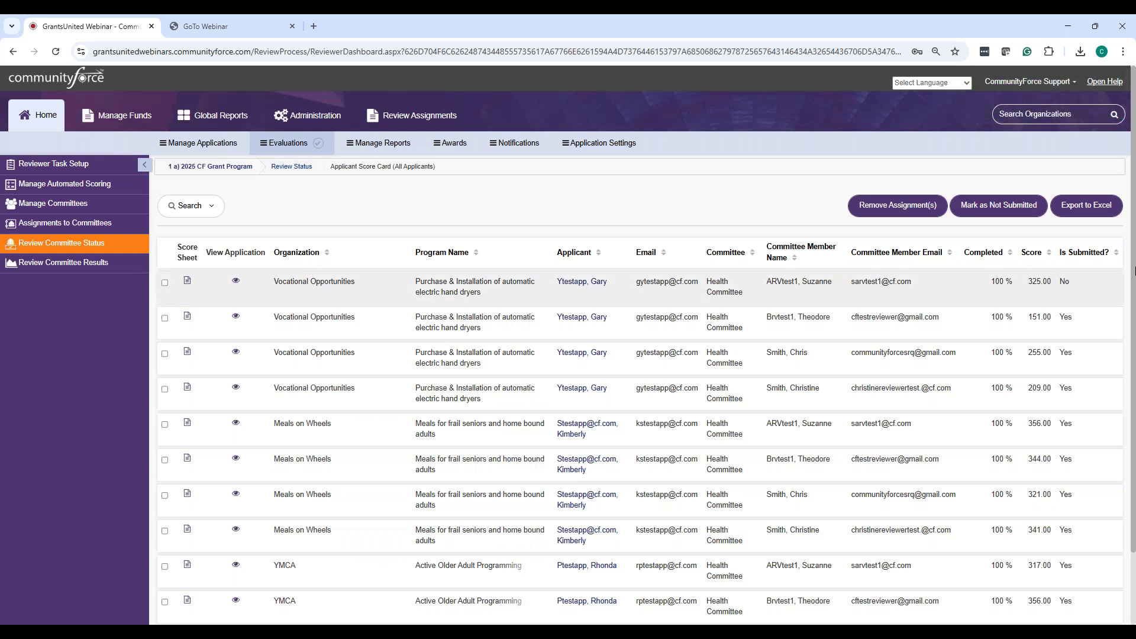
# Step: Return to the review status list and switch to the account of the reviewer whose Vocational Opportunities review was reopened
pyautogui.click(1053, 84)
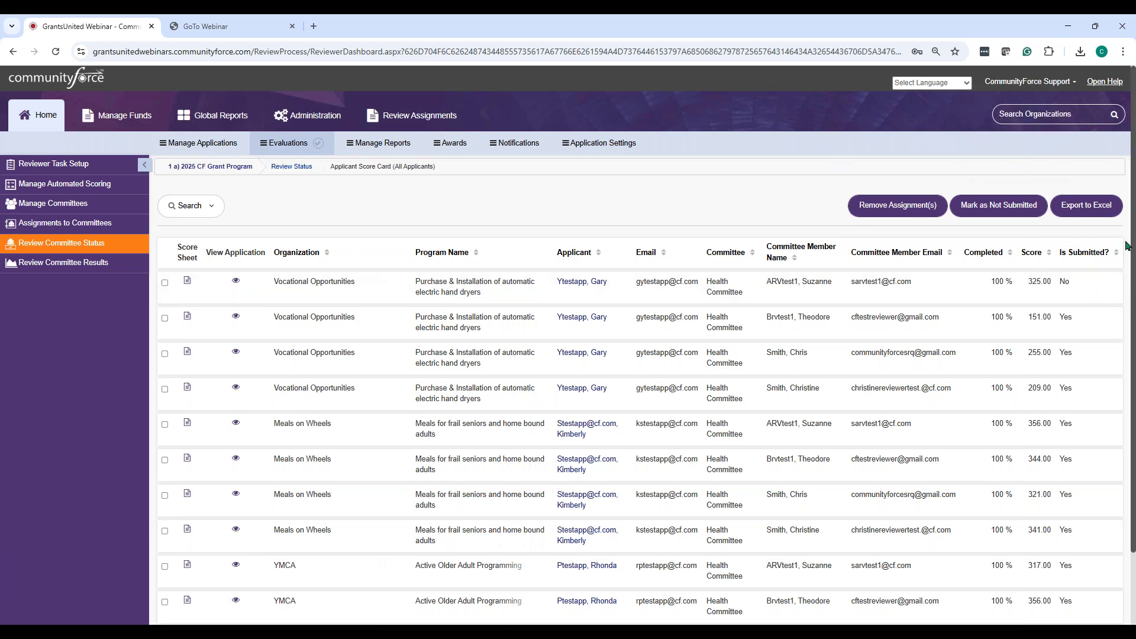
pyautogui.click(291, 166)
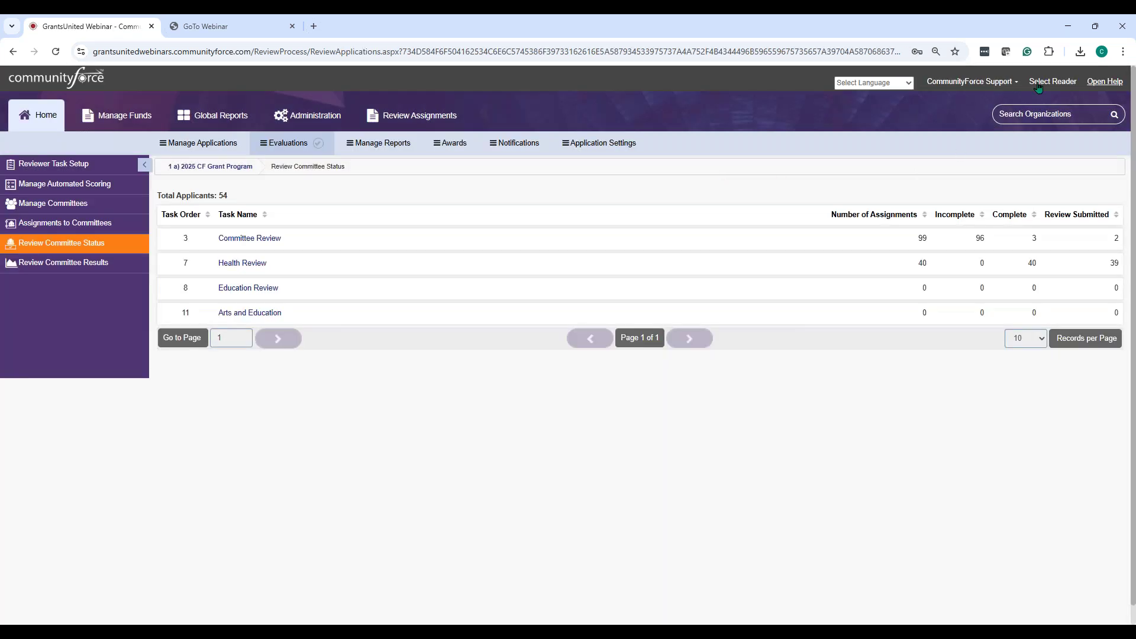
pyautogui.click(1033, 84)
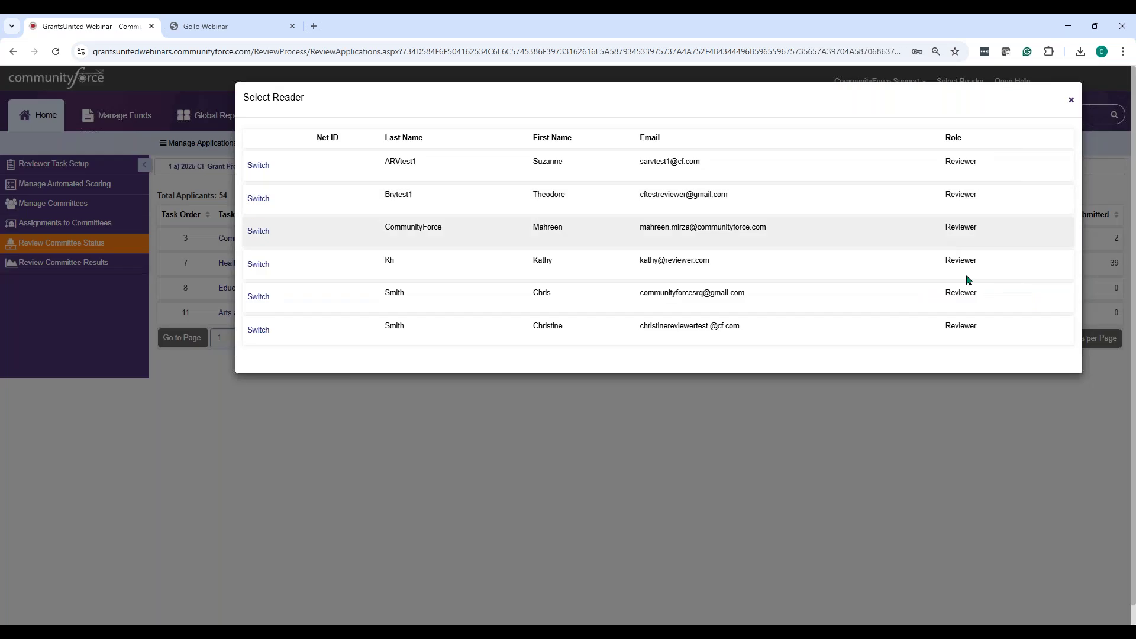
pyautogui.click(258, 166)
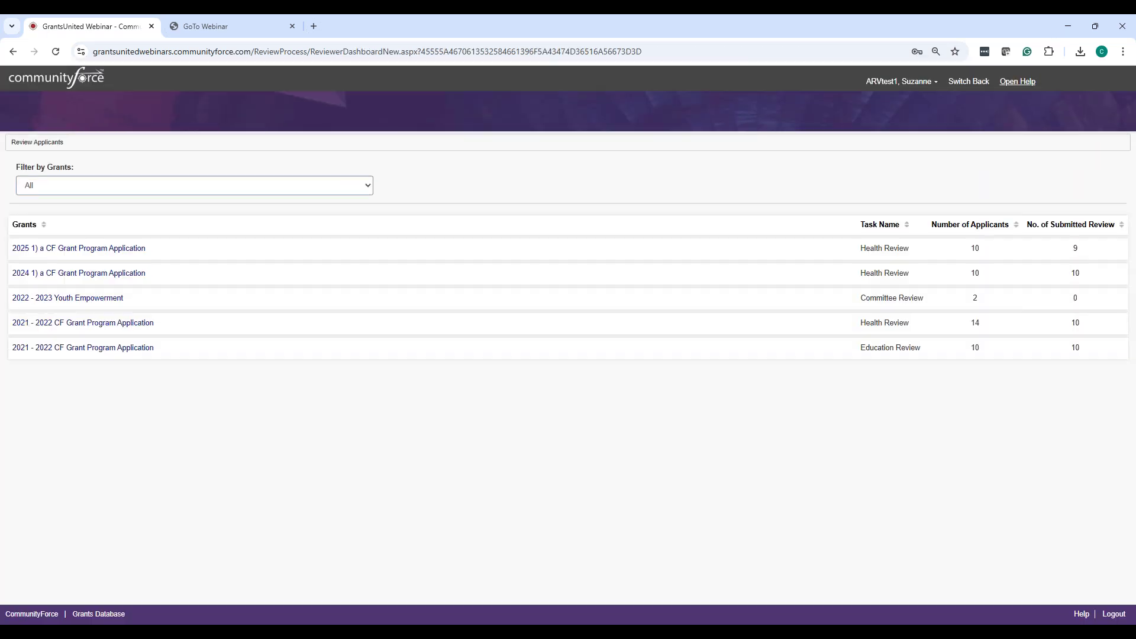
# Step: Open the 2025 1) a CF Grant Program Application review list and the score sheet of the unsubmitted Vocational Opportunities application
pyautogui.click(116, 249)
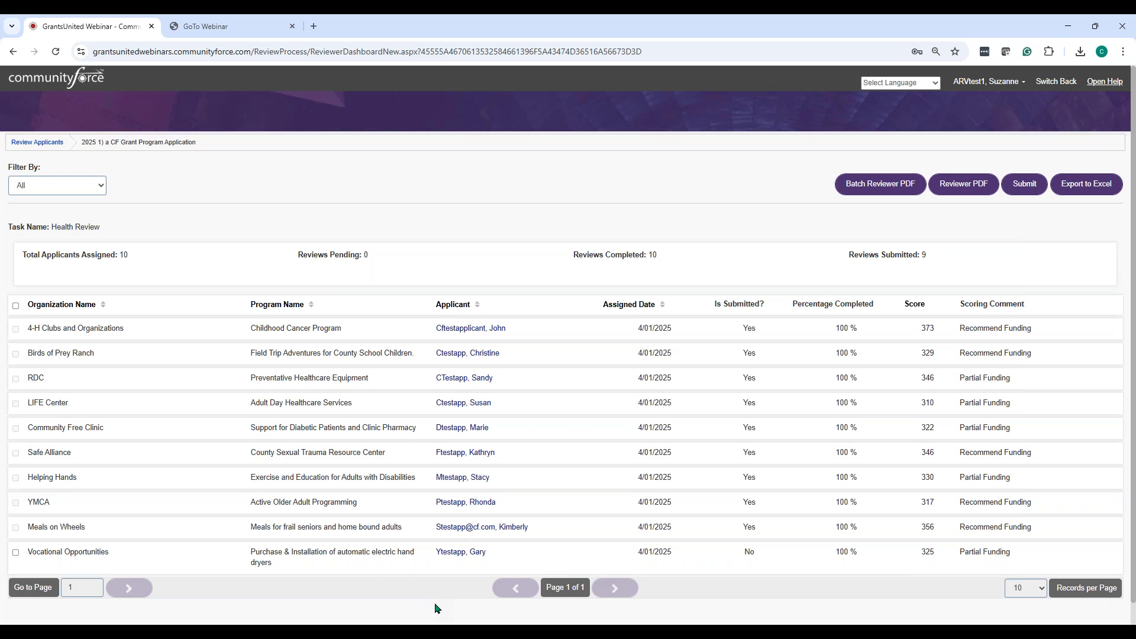
pyautogui.click(471, 556)
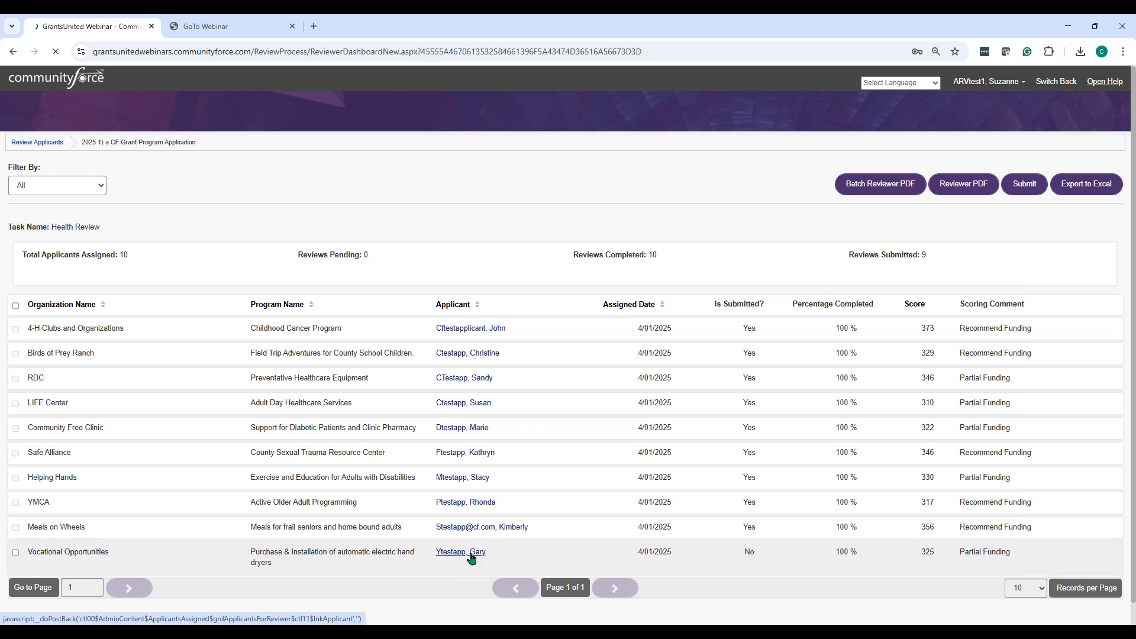
pyautogui.scroll(-4, 492, 339)
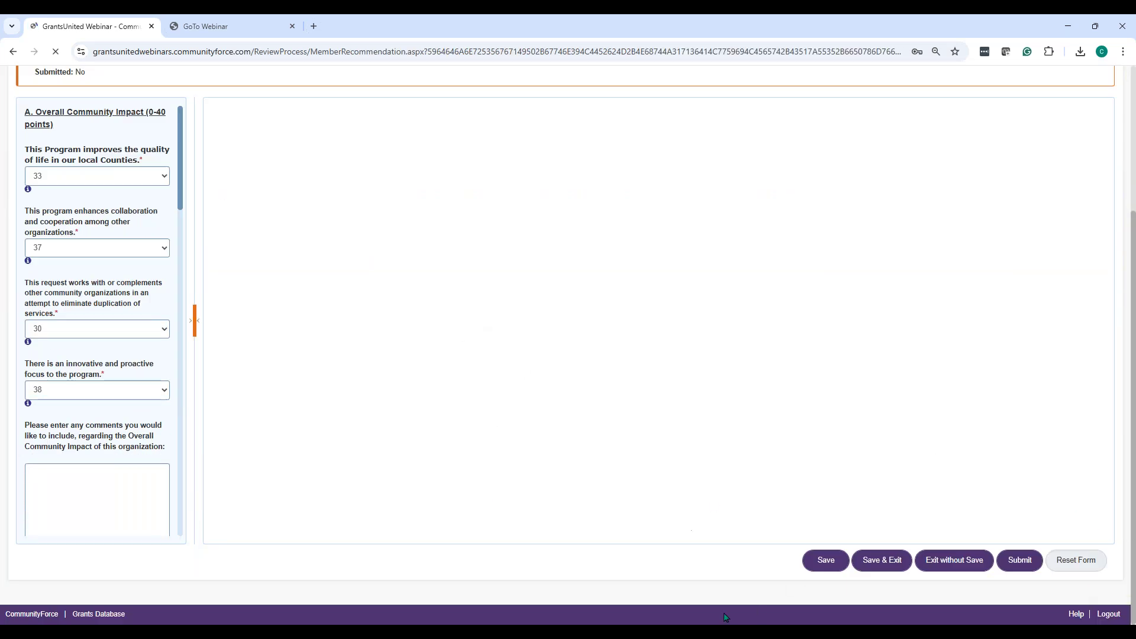
pyautogui.scroll(3, 202, 387)
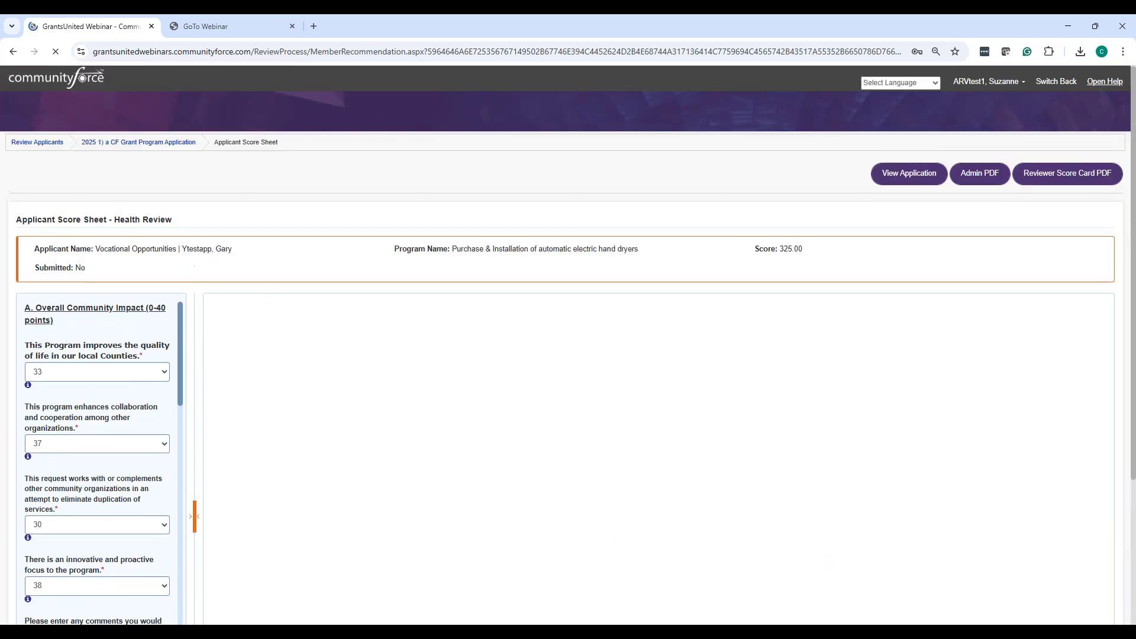
# Step: Set the score for the Program improving quality of life in local Counties to 32, save the score sheet and exit
pyautogui.click(103, 373)
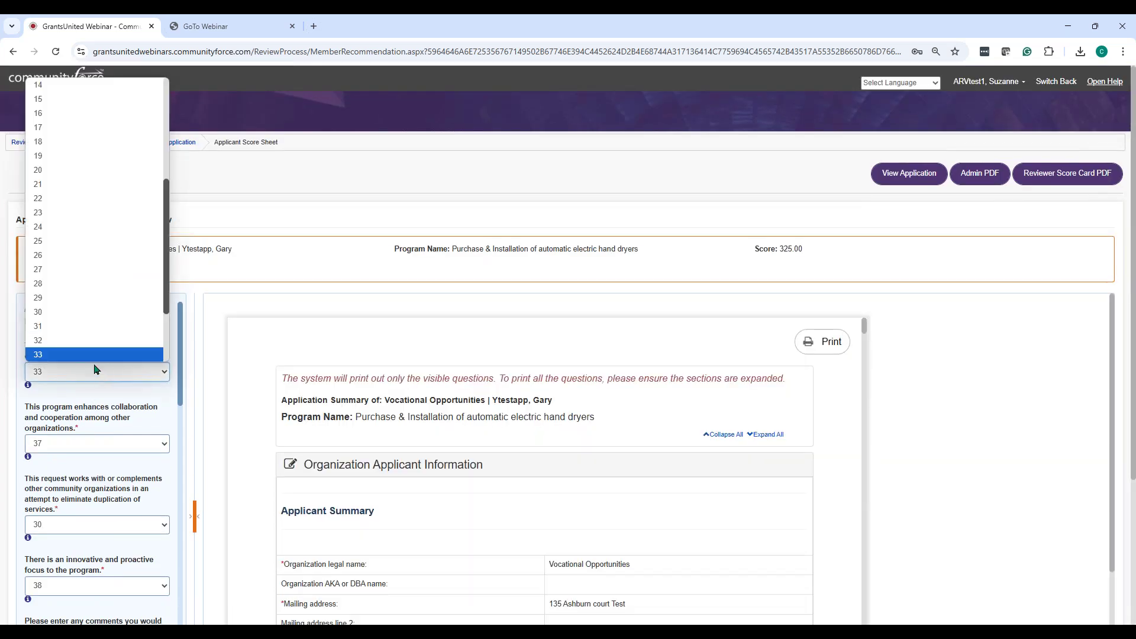
pyautogui.click(106, 340)
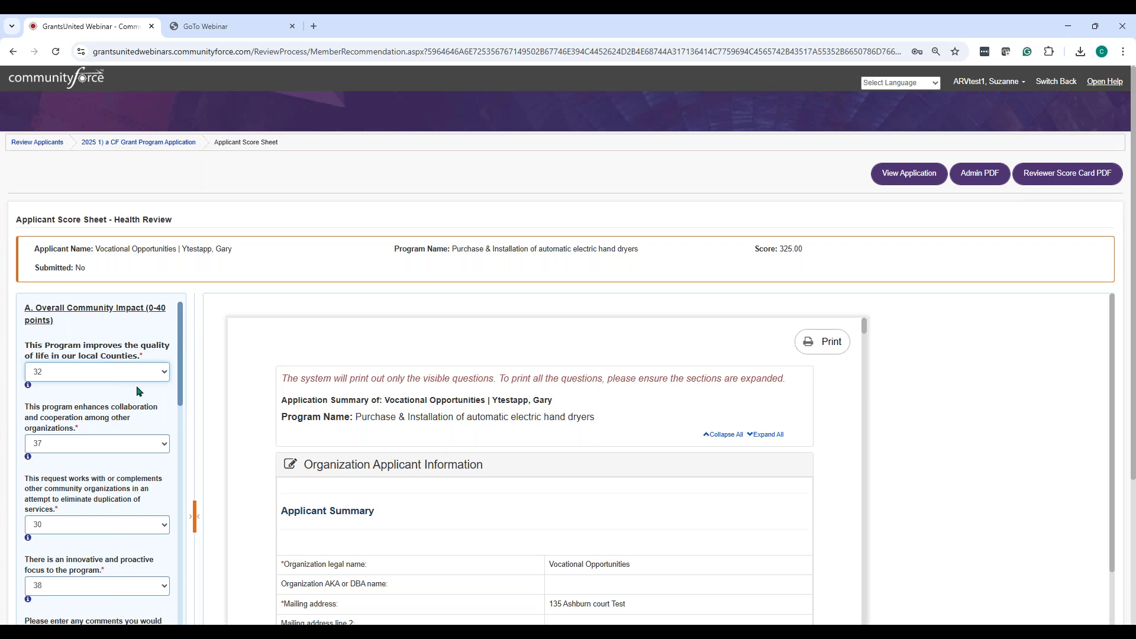
pyautogui.scroll(-4, 210, 432)
pyautogui.scroll(-3, 1030, 420)
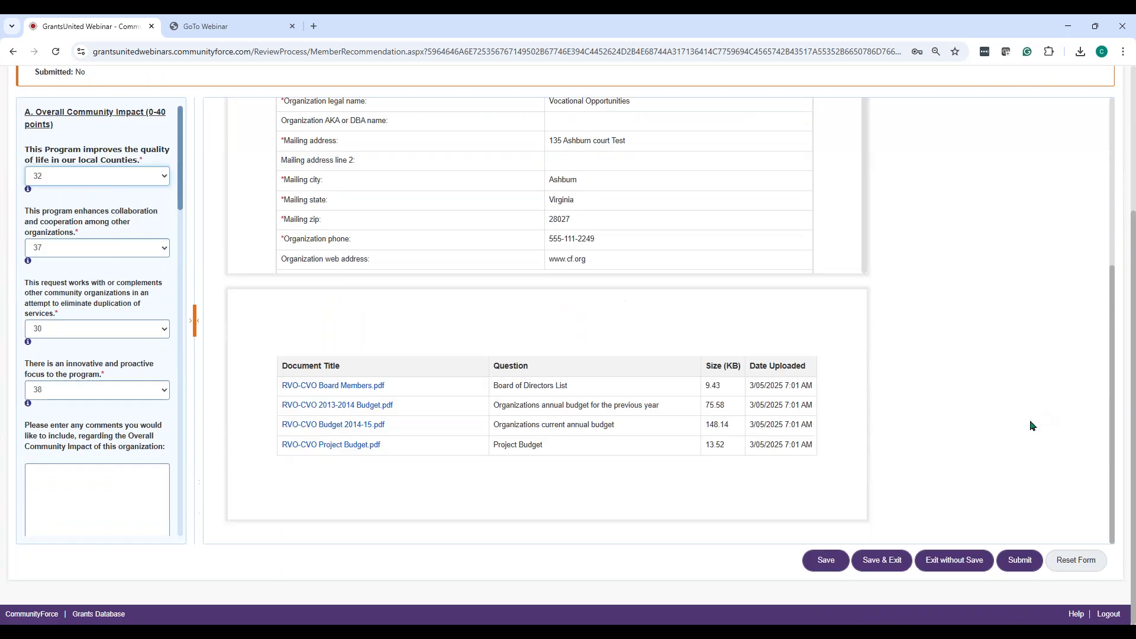
pyautogui.click(883, 562)
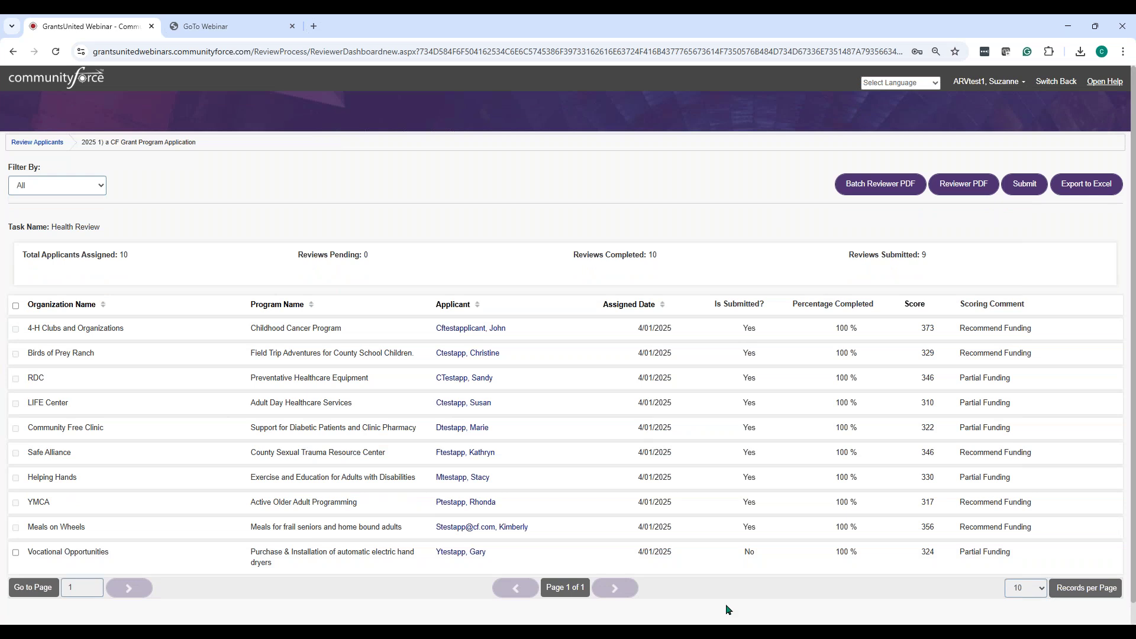
# Step: Submit the reopened Vocational Opportunities review and switch back to the administrator account
pyautogui.click(16, 554)
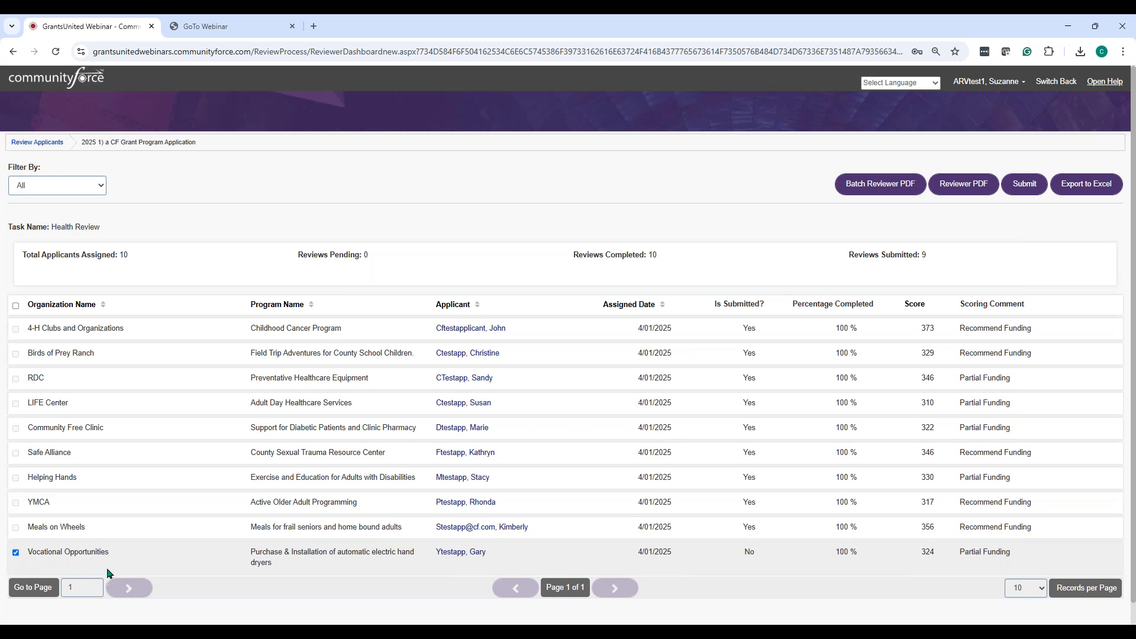
pyautogui.click(1024, 184)
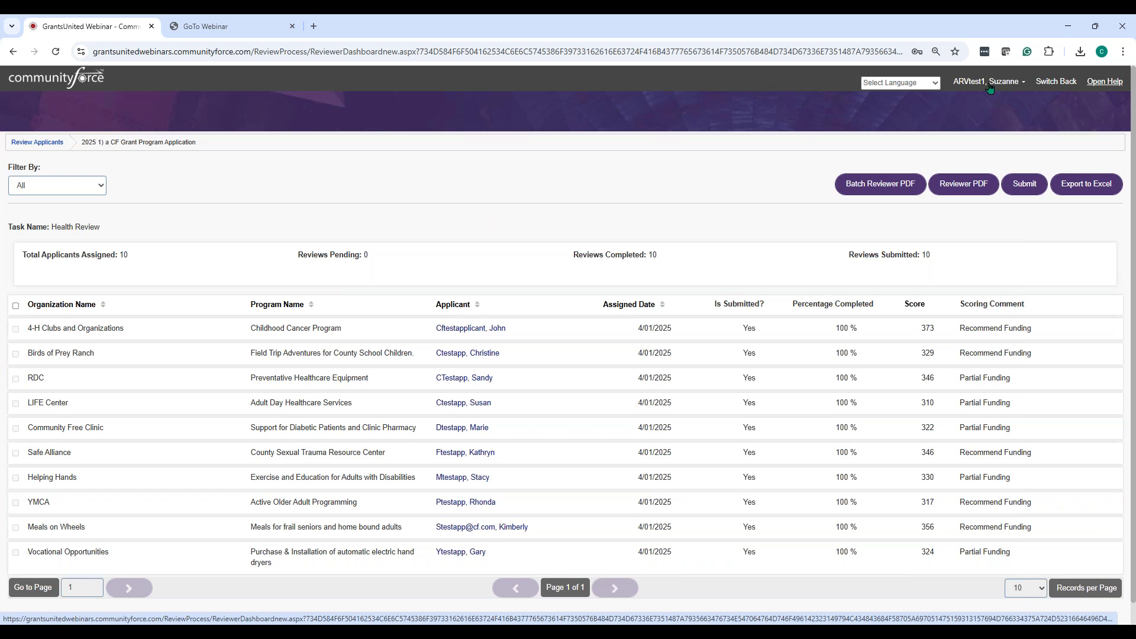
pyautogui.click(1066, 84)
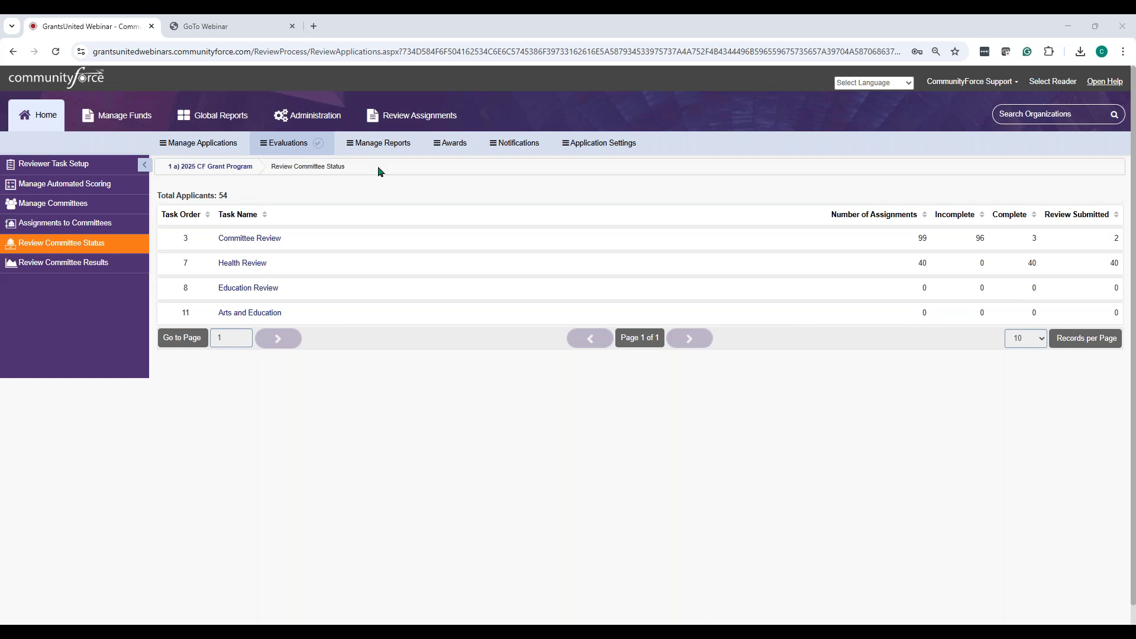
# Step: Open the site settings in Administration and examine the Reviewer Screen Settings, including the submit functionality for reviewers
pyautogui.click(323, 118)
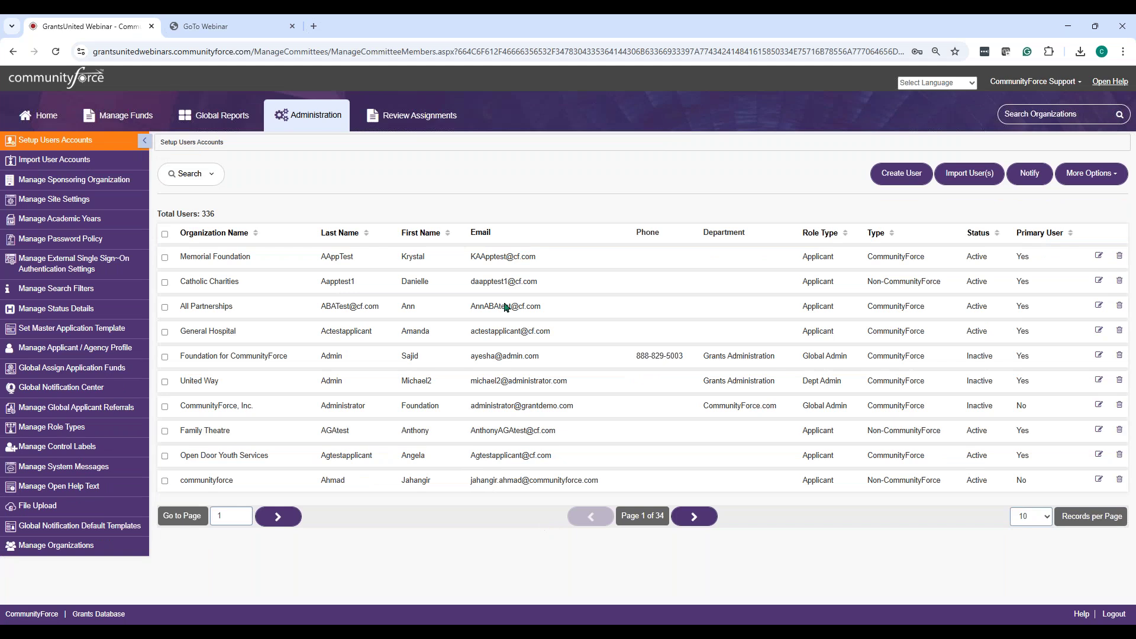
pyautogui.click(67, 201)
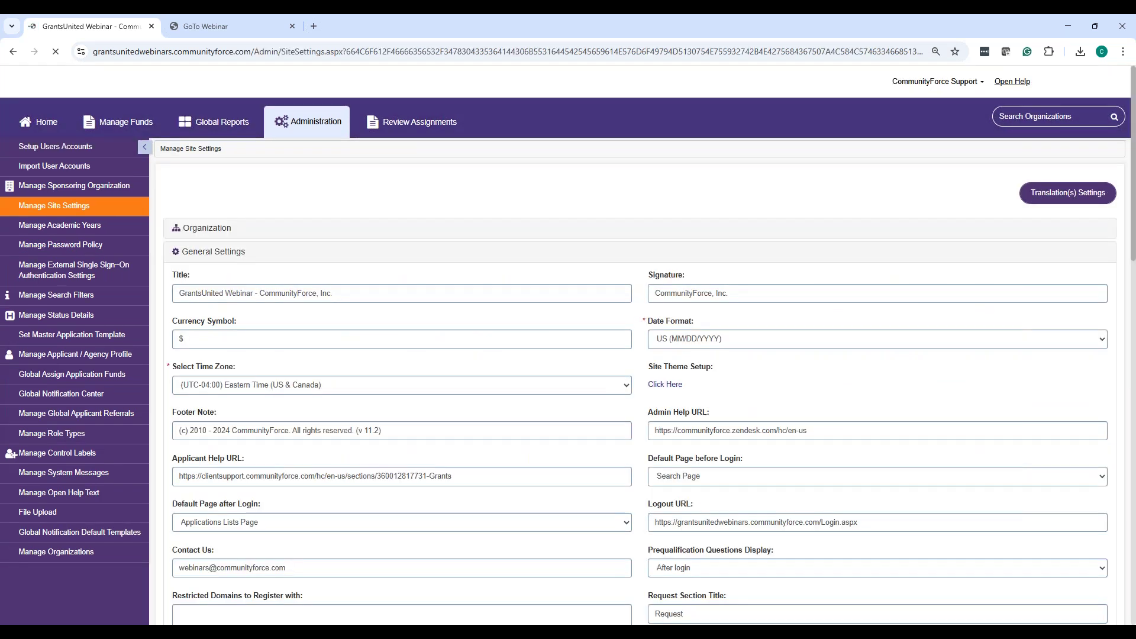
pyautogui.scroll(-5, 793, 277)
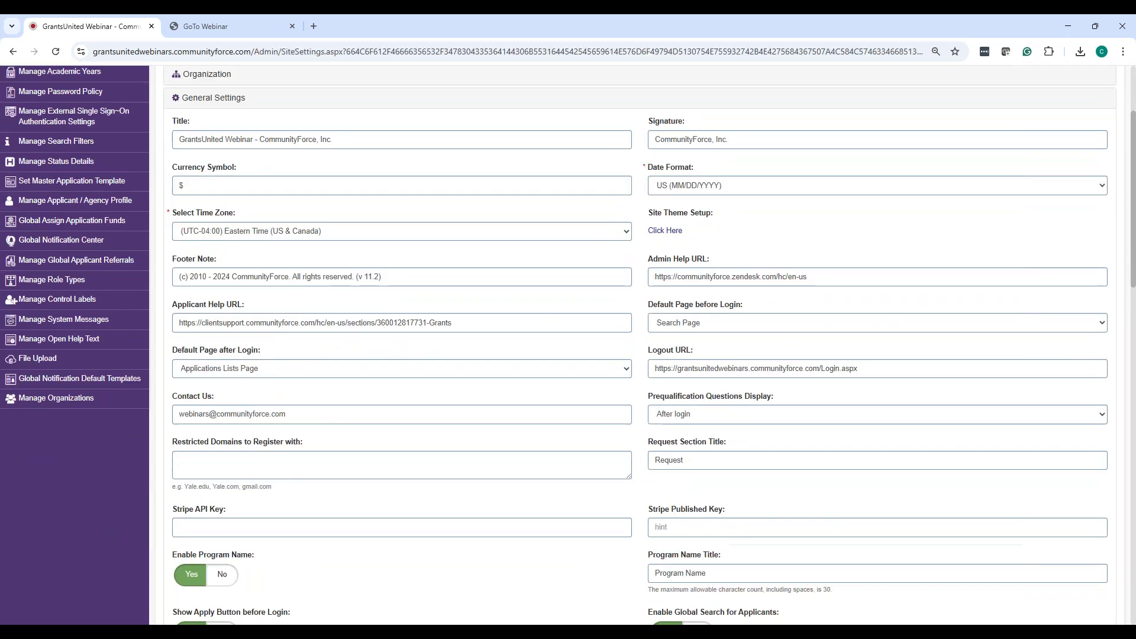
pyautogui.scroll(-10, 793, 289)
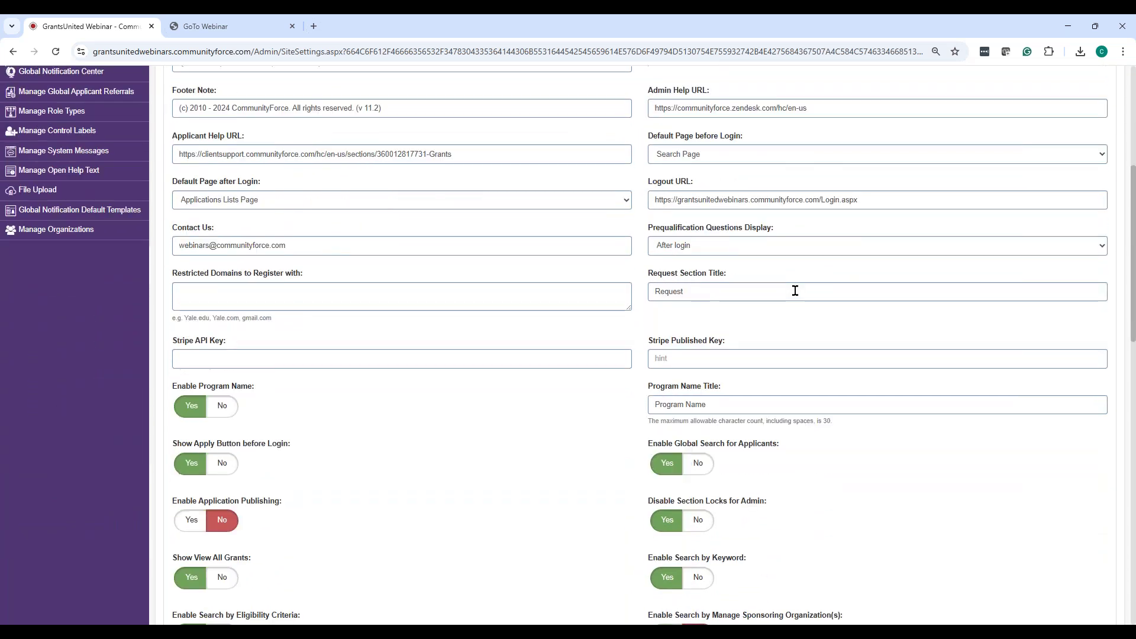
pyautogui.scroll(-10, 261, 392)
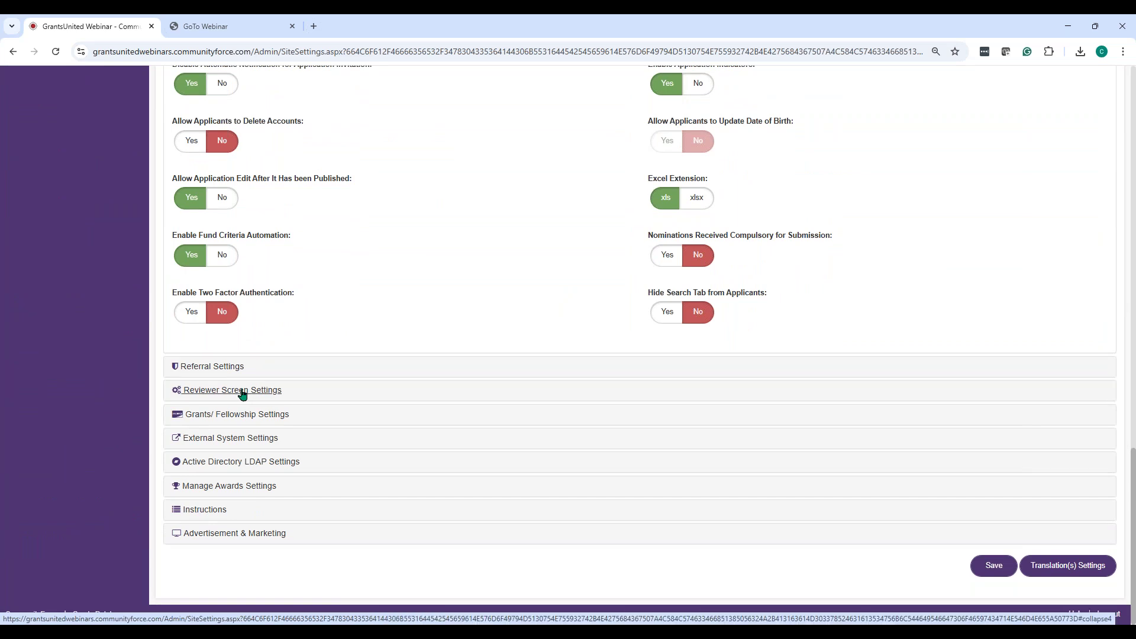
pyautogui.click(243, 392)
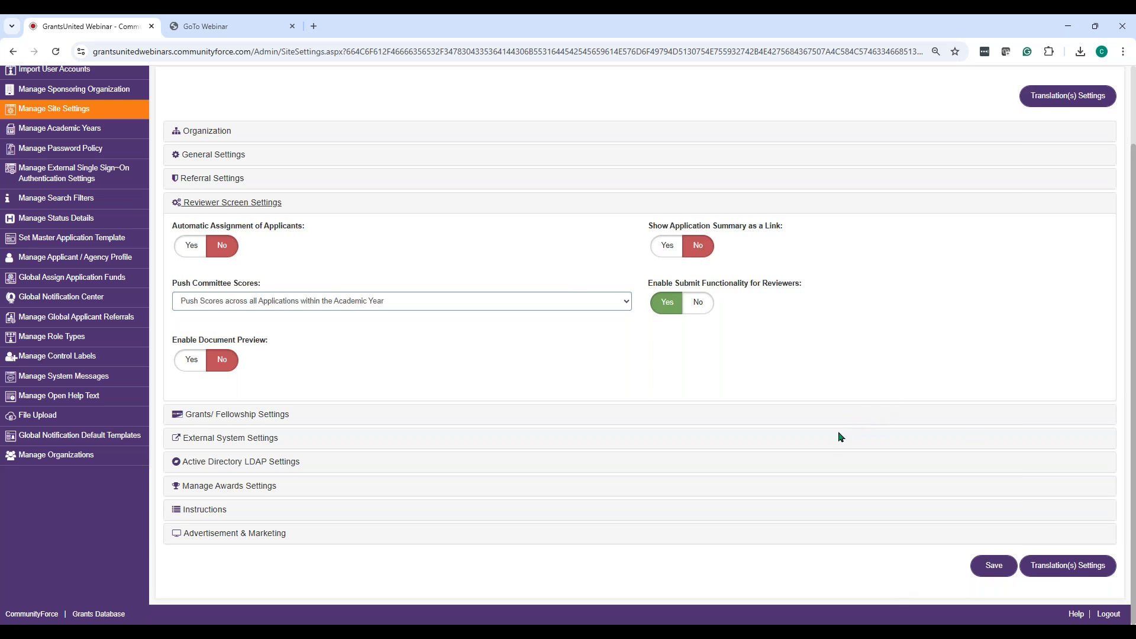
pyautogui.scroll(2, 479, 294)
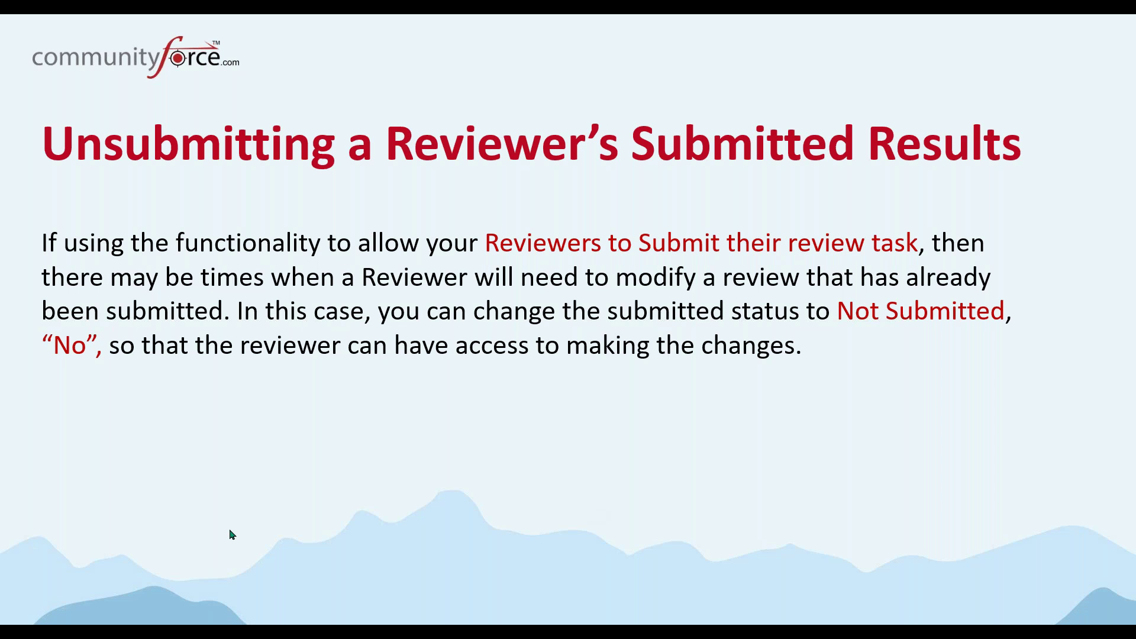
# Step: Switch from the slides to the browser and open the Review Committee Results of the 1 a) 2025 CF Grant Program
pyautogui.hotkey('alt', 'Tab')
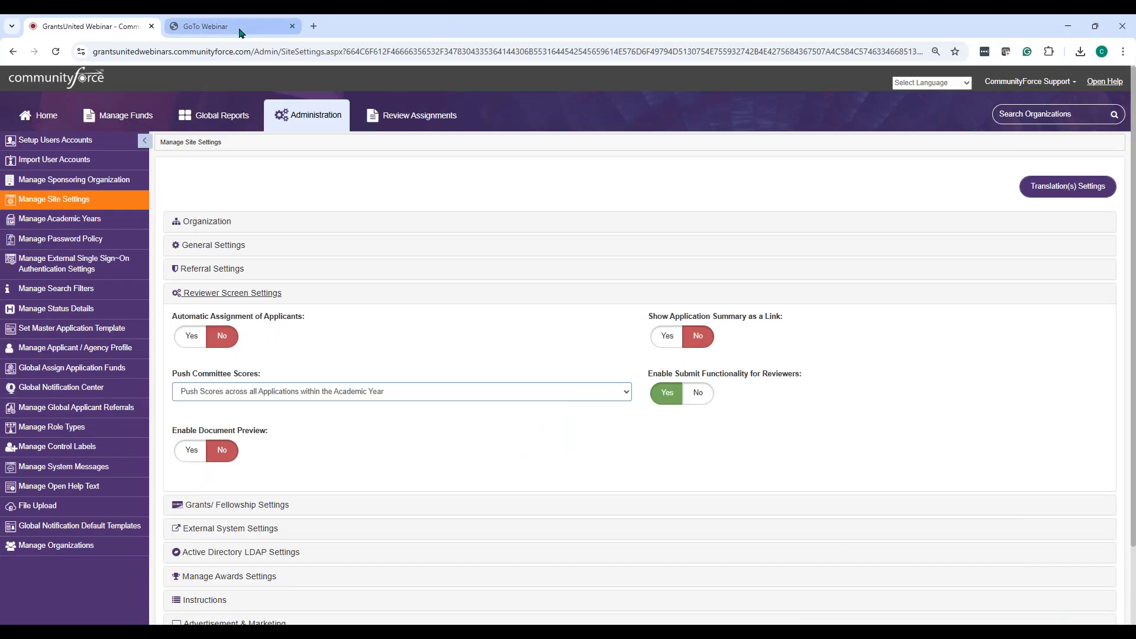
pyautogui.click(42, 116)
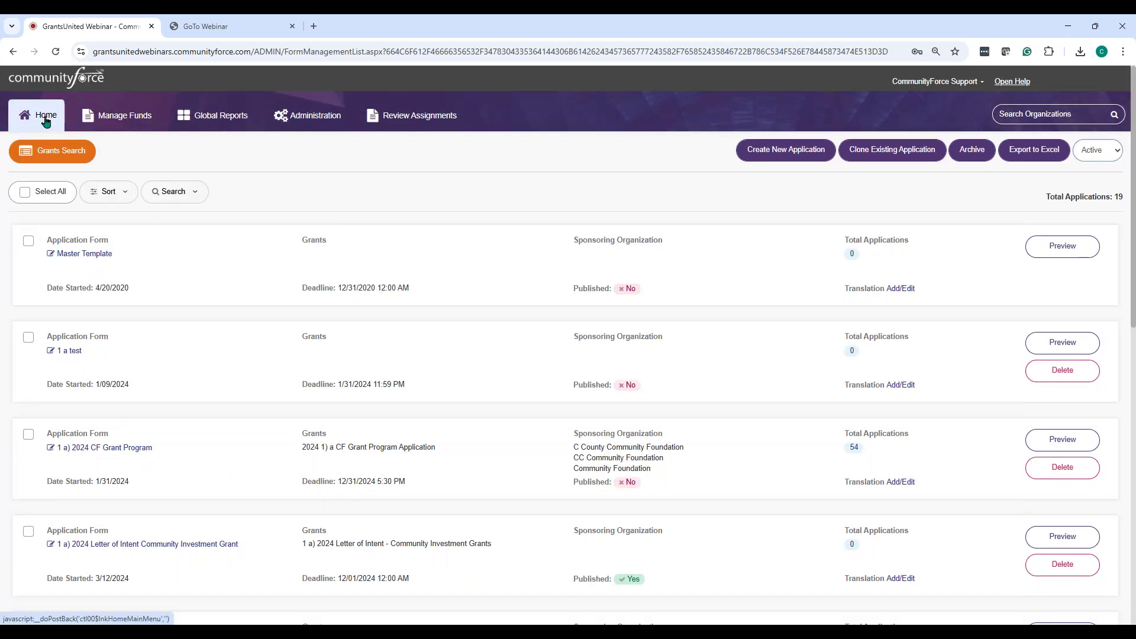
pyautogui.scroll(-5, 151, 303)
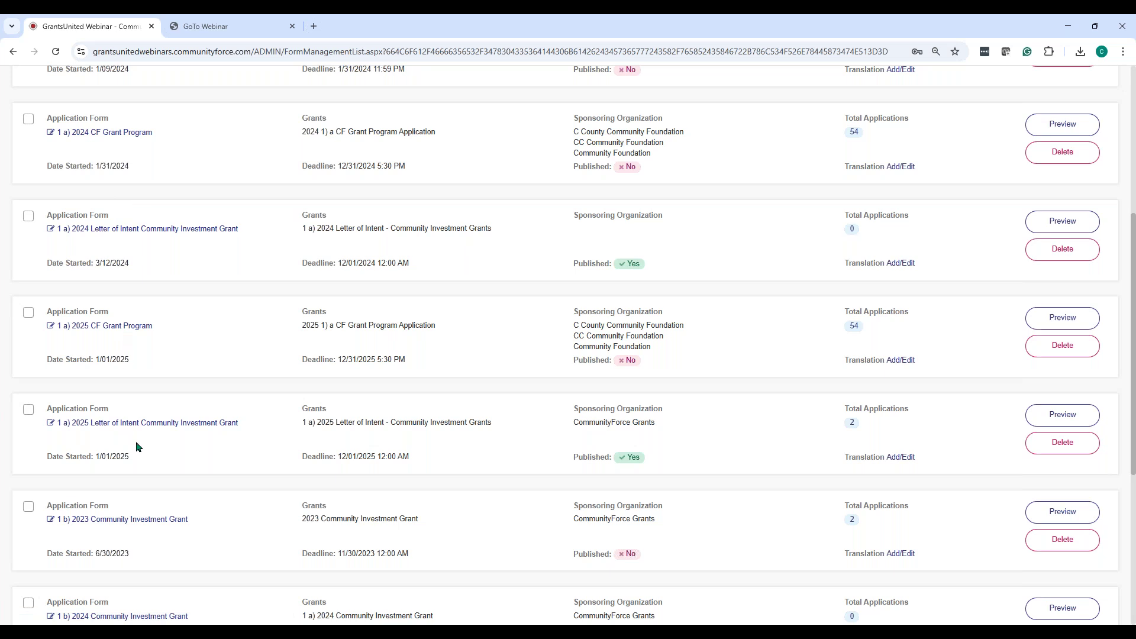
pyautogui.click(93, 327)
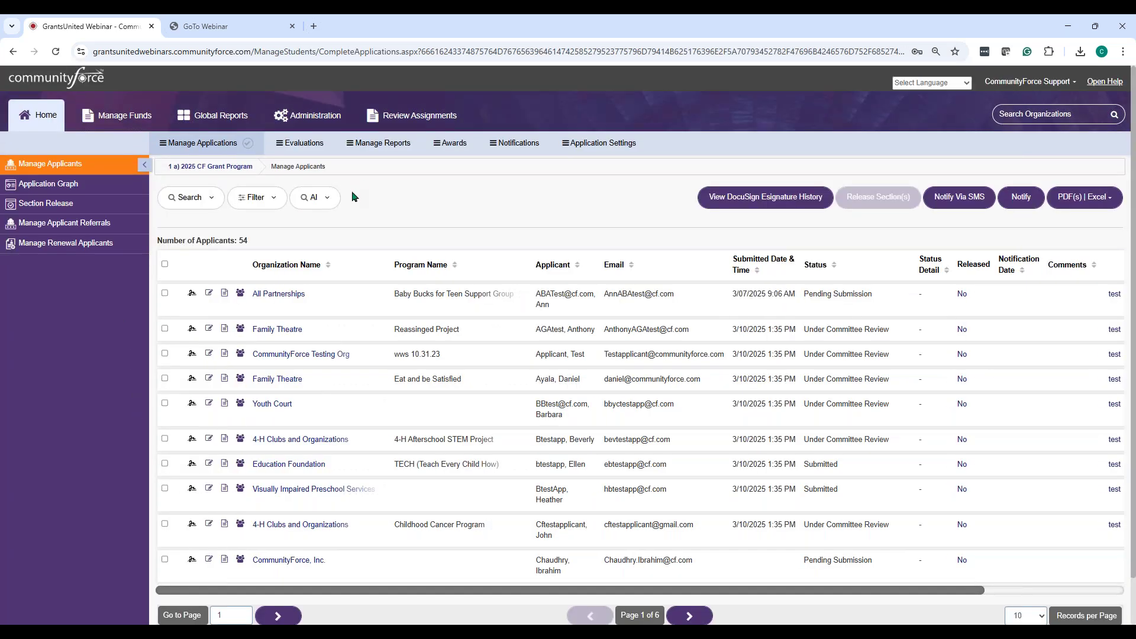
pyautogui.click(309, 145)
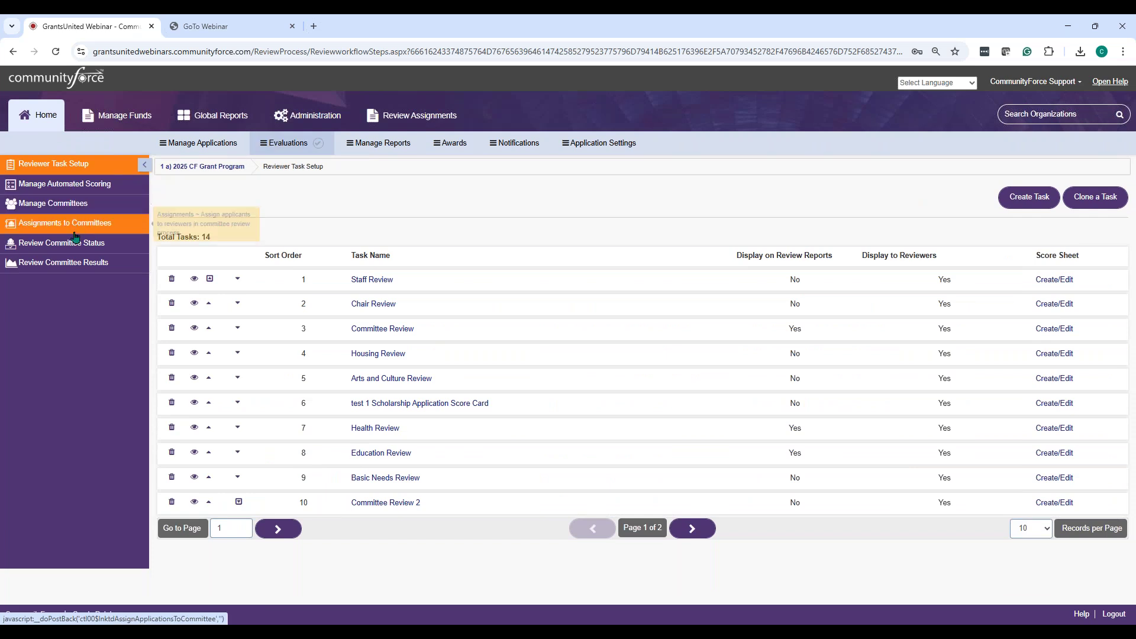
pyautogui.click(75, 250)
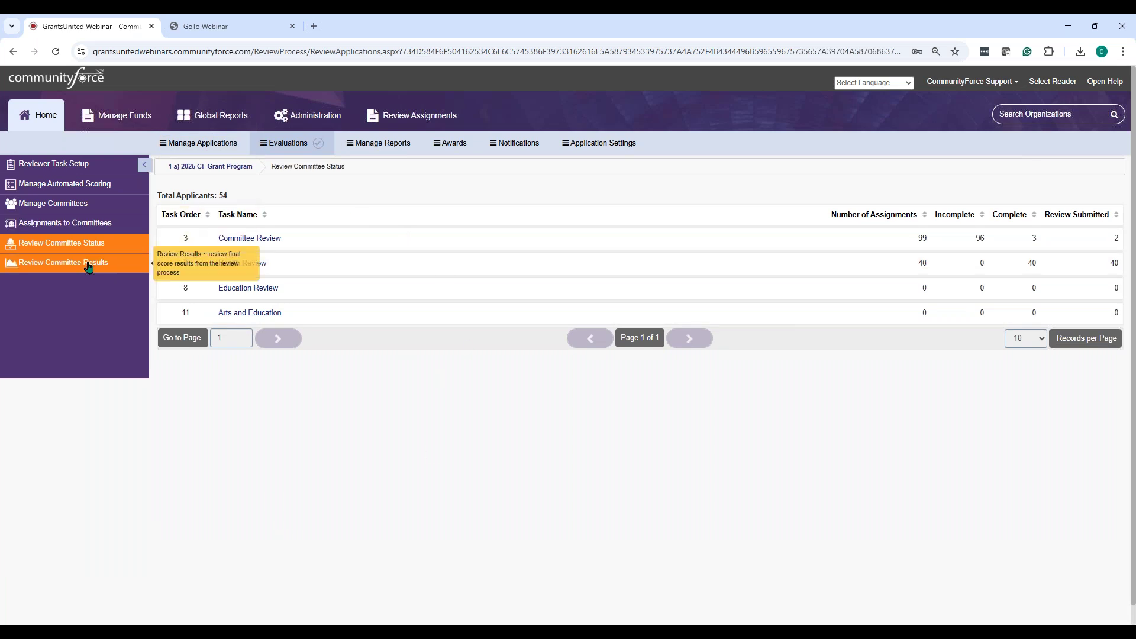
pyautogui.click(88, 265)
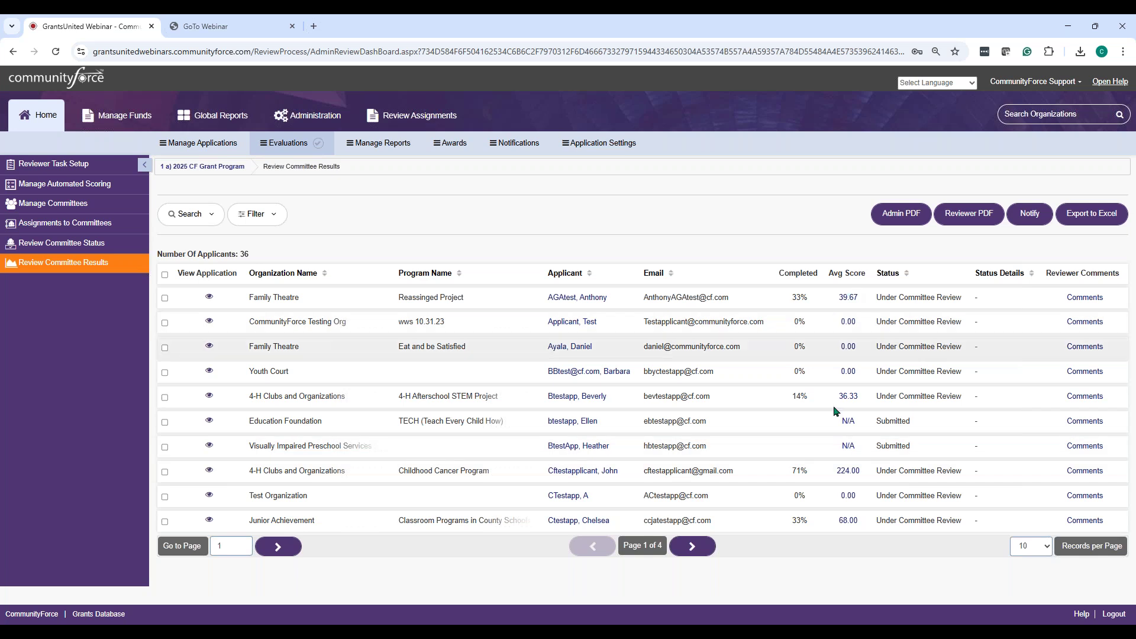
# Step: View the Childhood Cancer Program's score card filtered by Committee Review and by Health Review, and return to the committee results
pyautogui.click(848, 471)
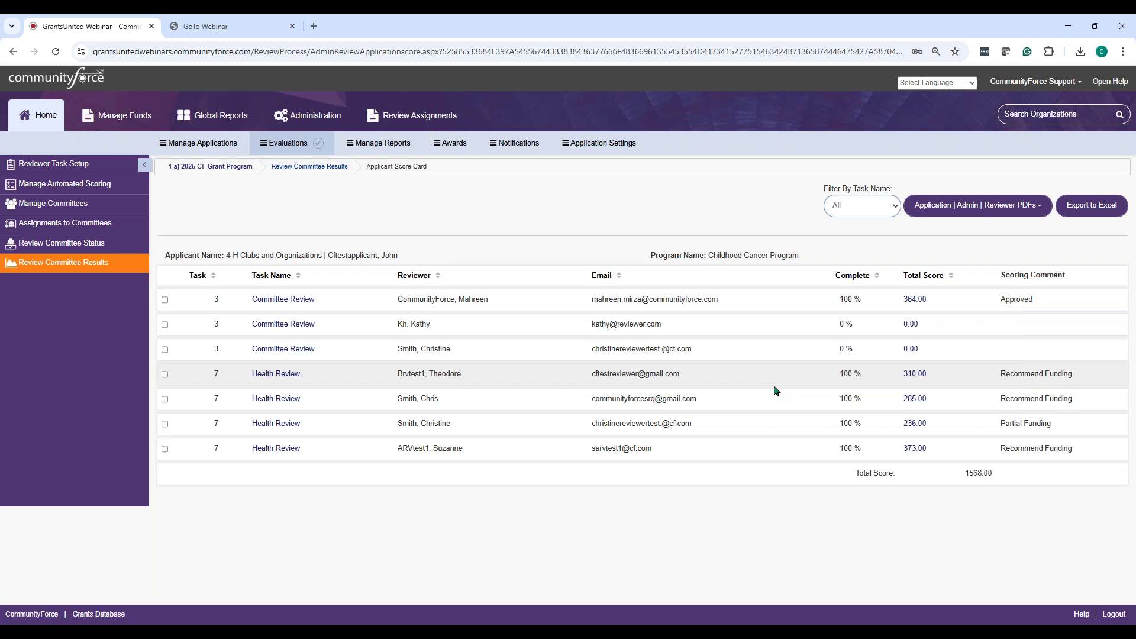
pyautogui.click(869, 204)
pyautogui.click(861, 240)
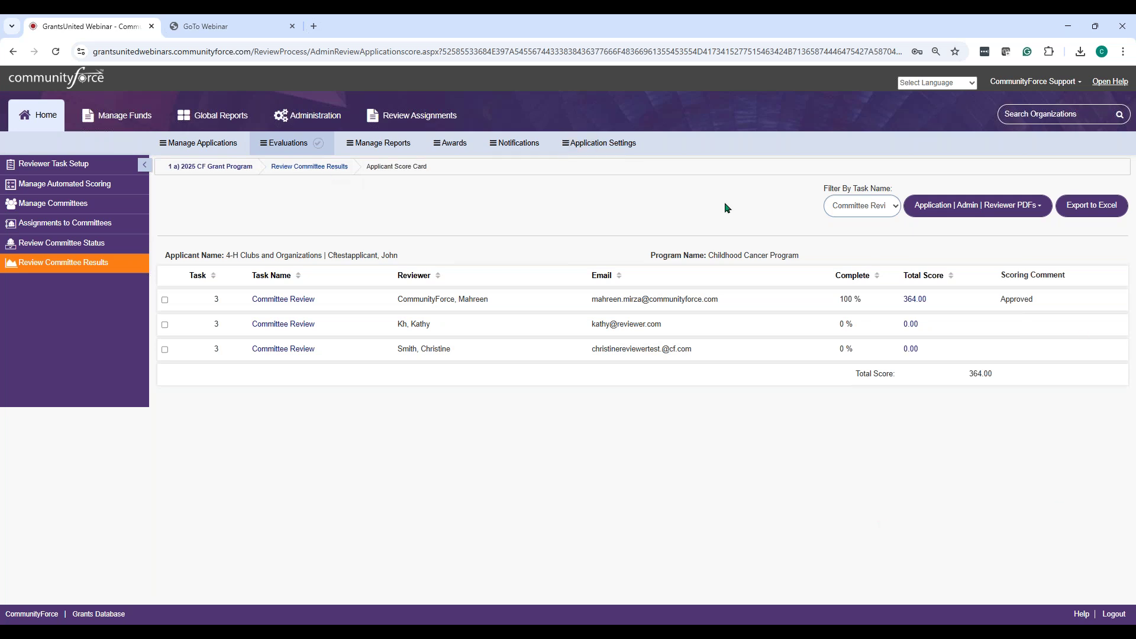
pyautogui.click(865, 204)
pyautogui.click(866, 254)
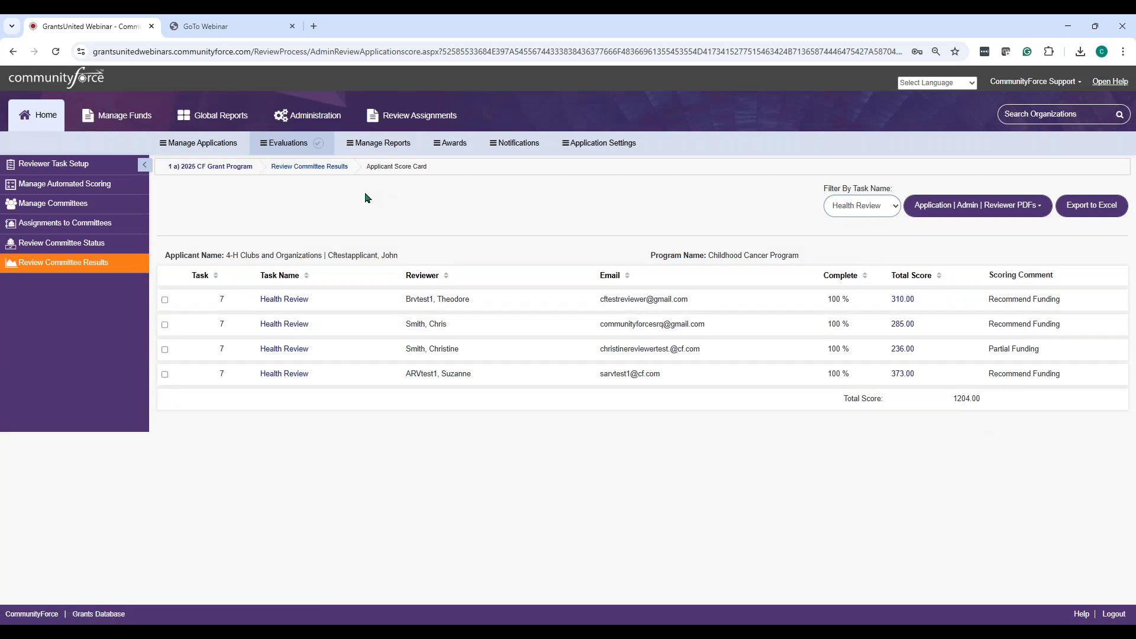
pyautogui.click(343, 172)
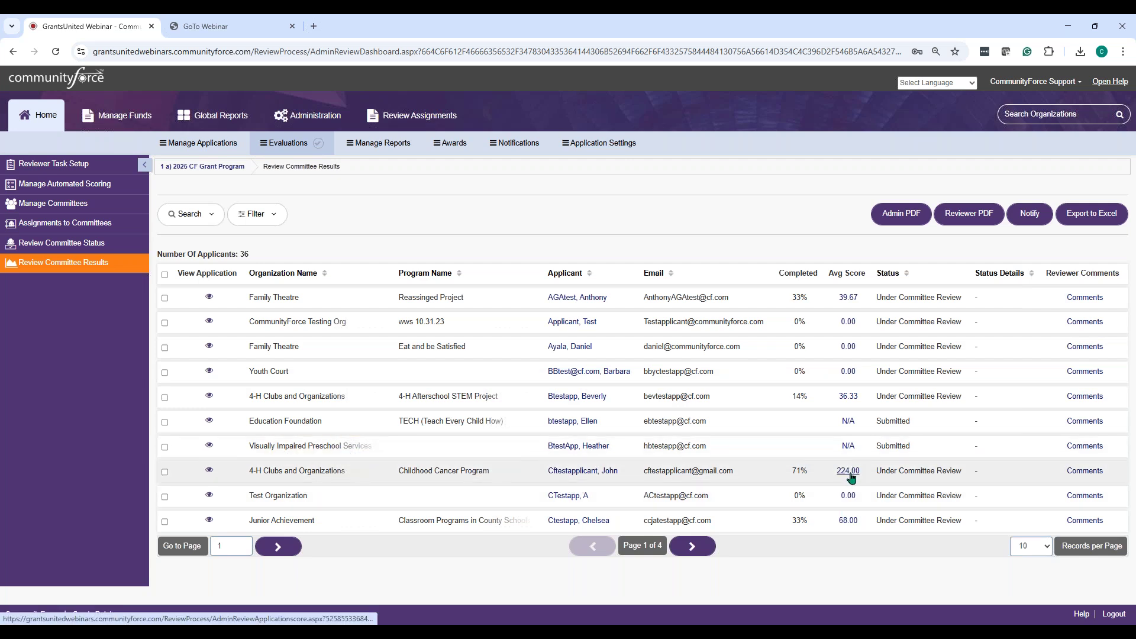
# Step: Turn off Display on Review Reports for the Committee Review task in Reviewer Task Setup and save it
pyautogui.click(65, 171)
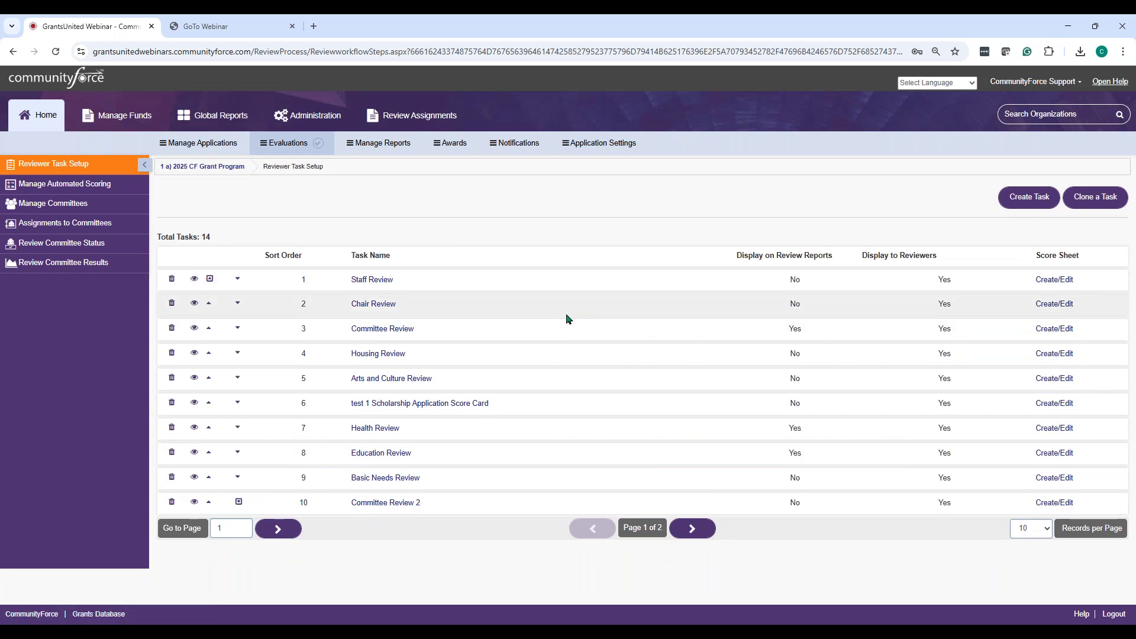
pyautogui.click(388, 330)
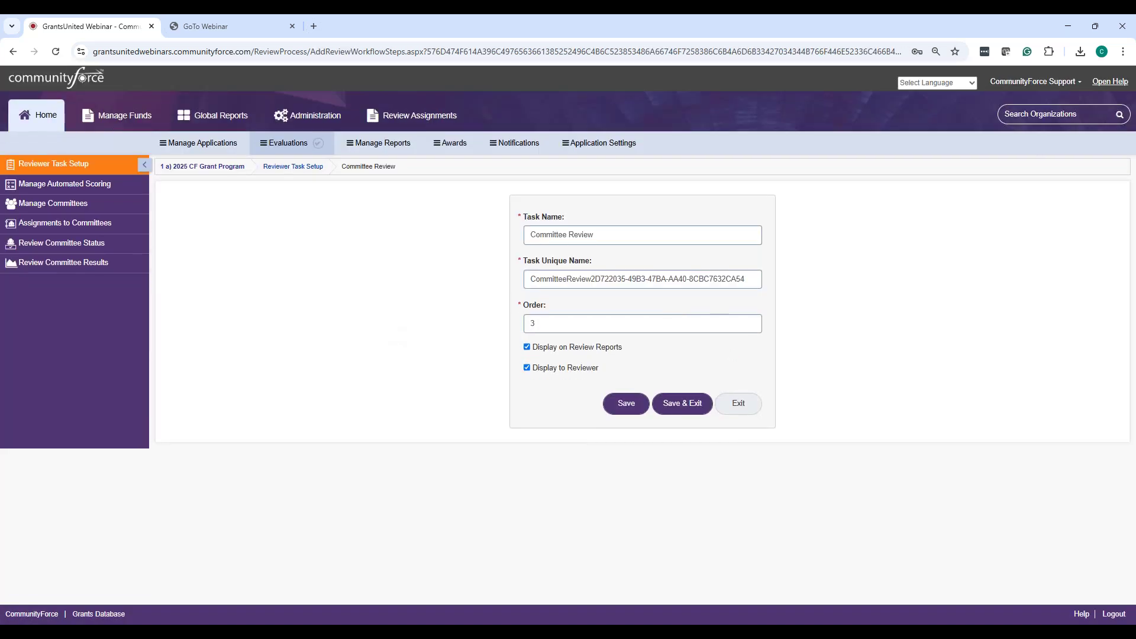
pyautogui.click(527, 347)
pyautogui.click(682, 403)
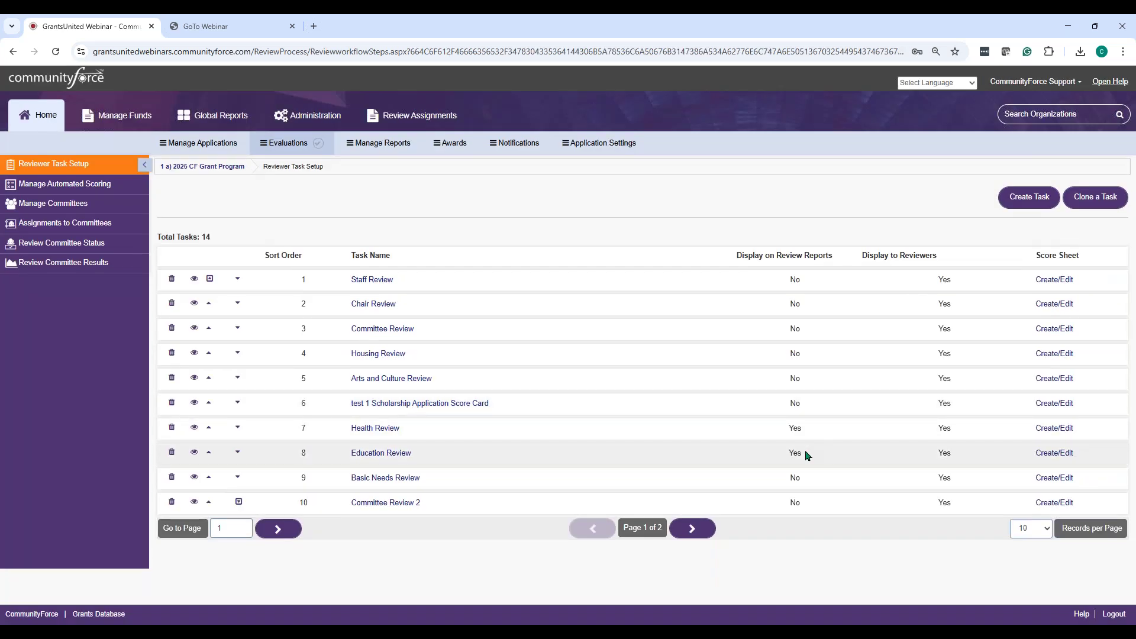
# Step: Turn off Display on Review Reports for the Education Review task, save it, and check the second page of tasks
pyautogui.click(363, 456)
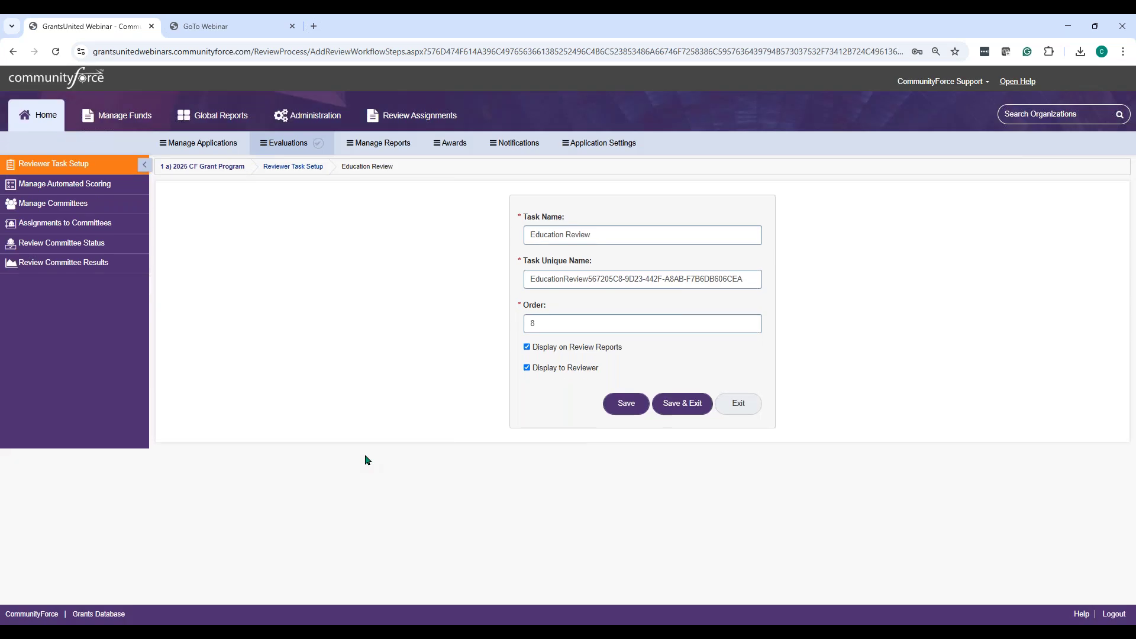
pyautogui.click(527, 347)
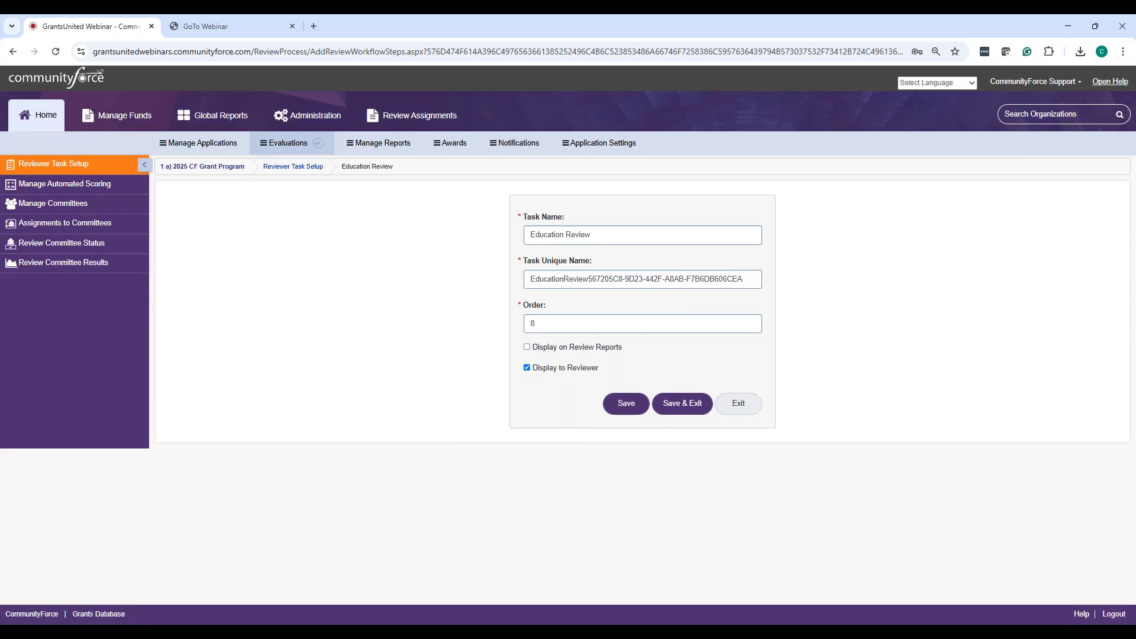
pyautogui.click(680, 405)
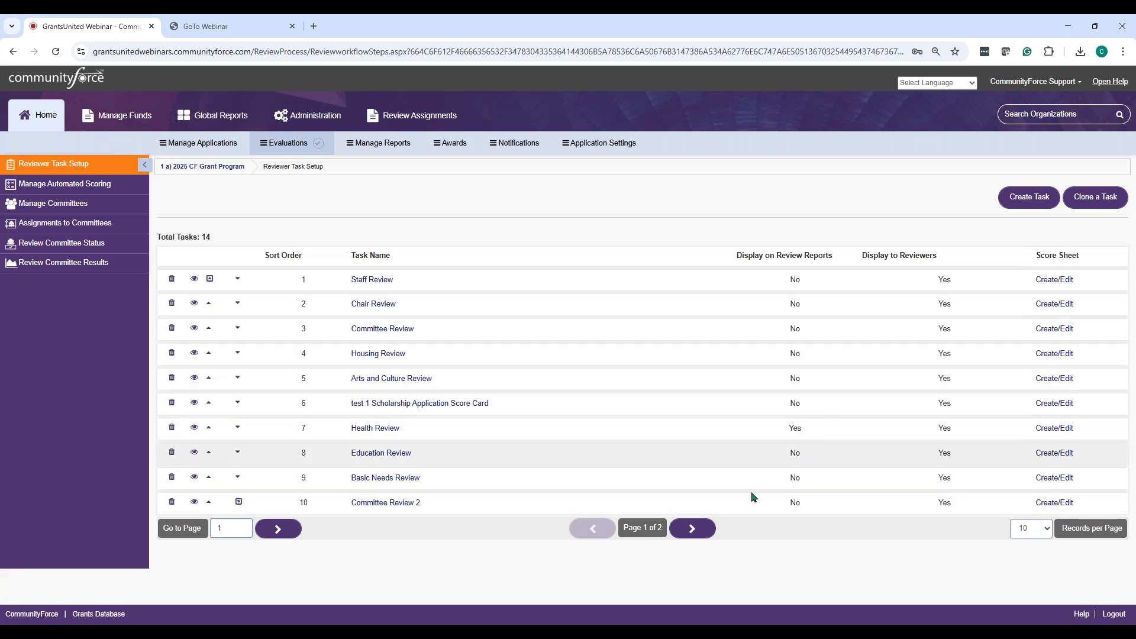
pyautogui.click(692, 529)
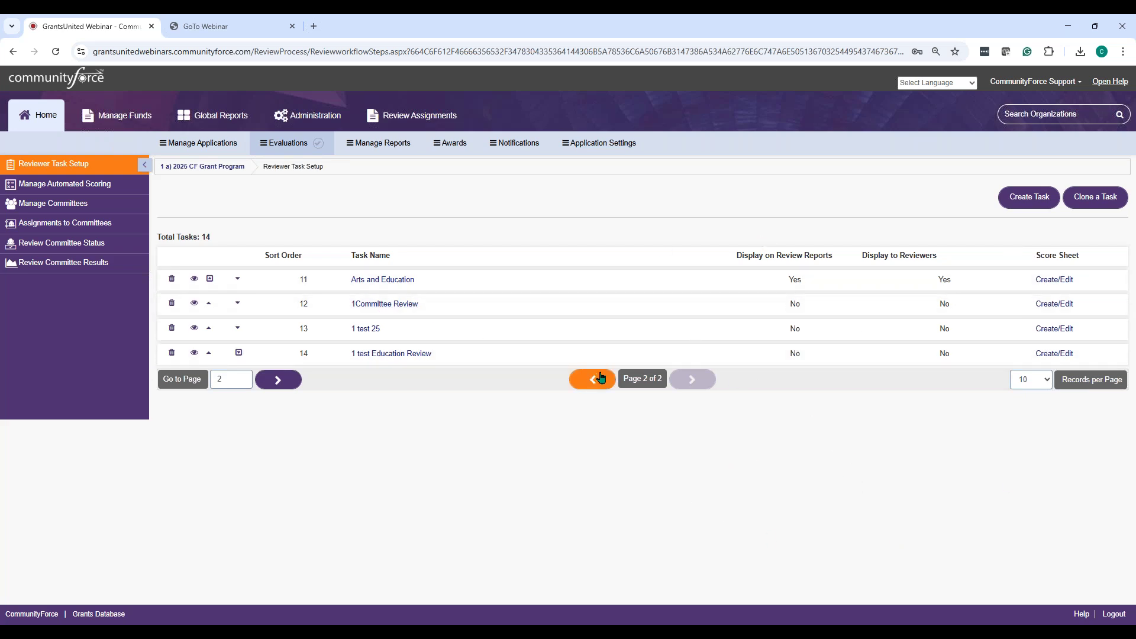
# Step: Reopen the Review Committee Results, examine the Childhood Cancer Program's score card, and return to the results list
pyautogui.click(70, 265)
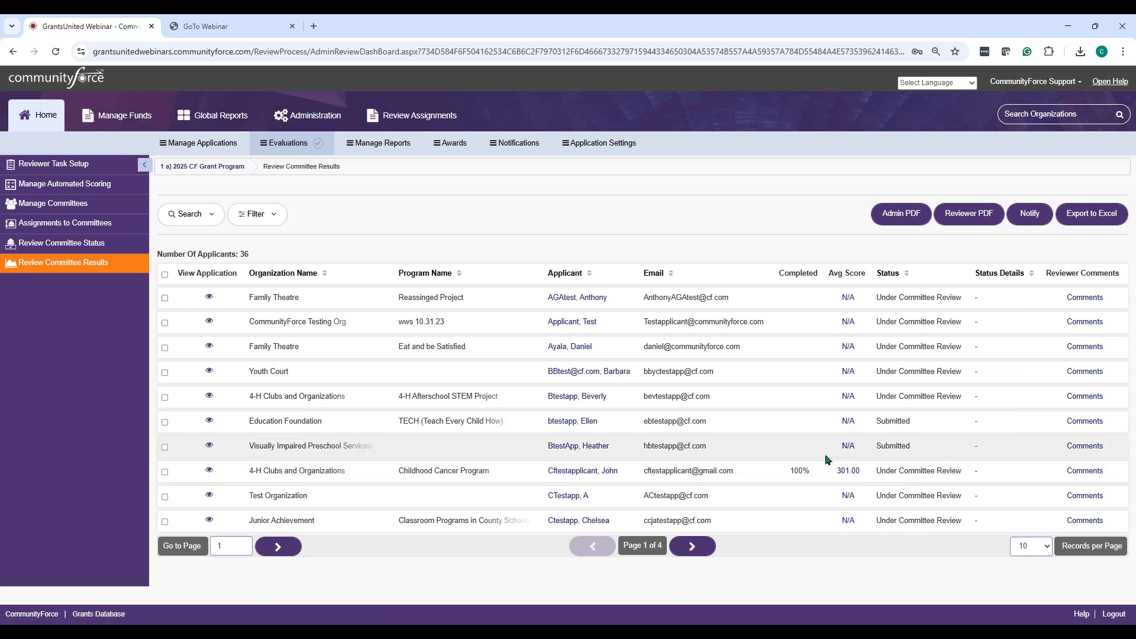
pyautogui.click(846, 471)
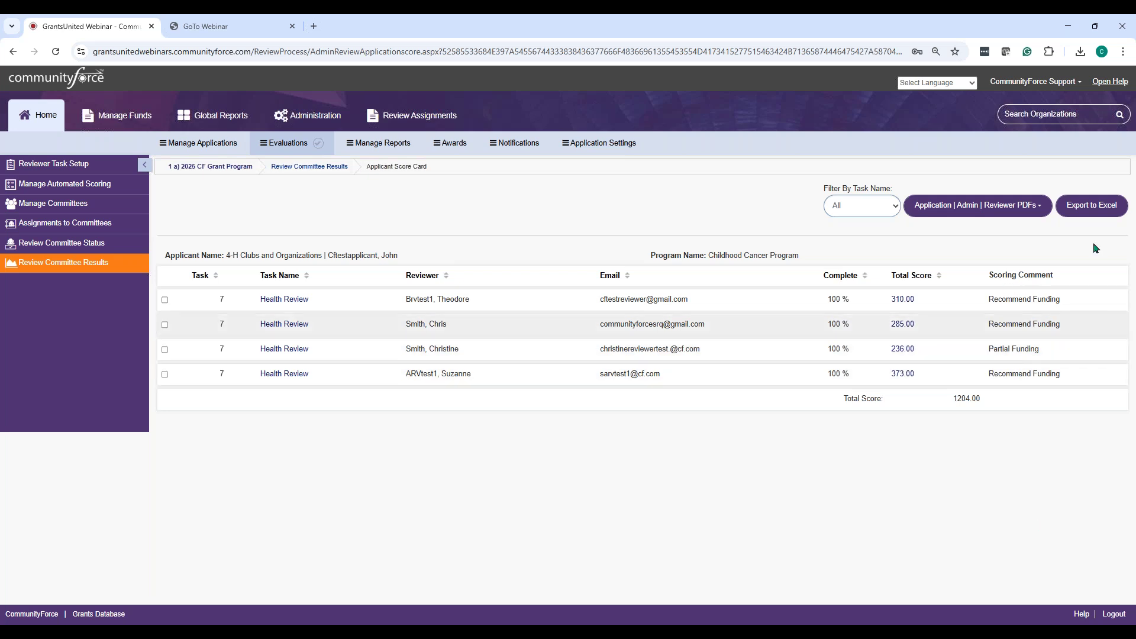
pyautogui.click(311, 167)
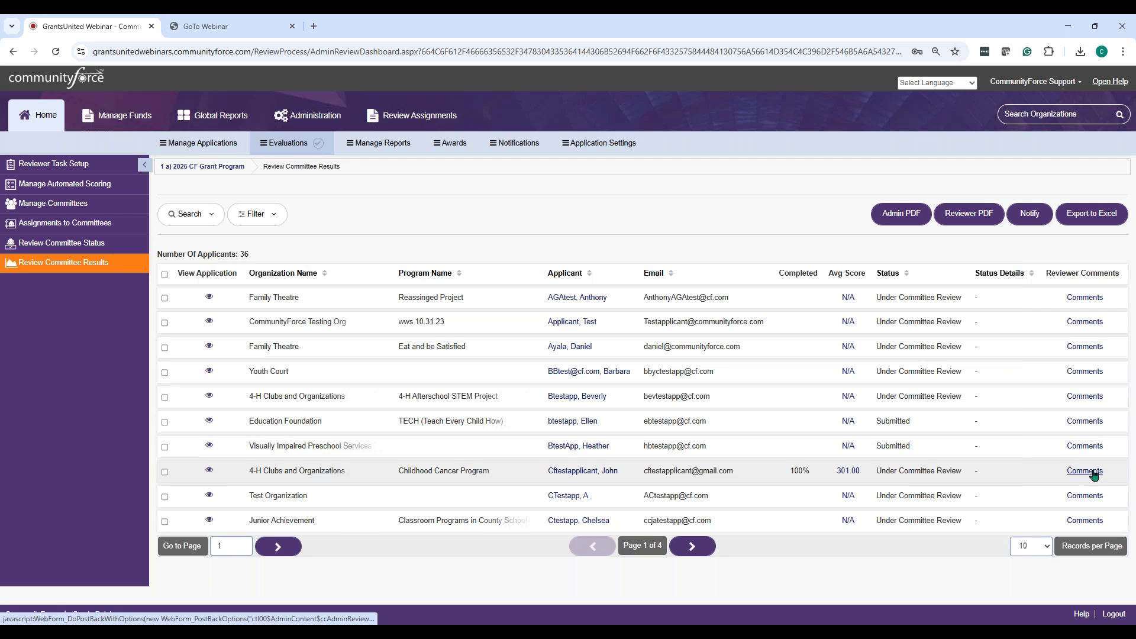
# Step: View the reviewer comments for the Childhood Cancer Program, close them, and open its applicant score card
pyautogui.click(1094, 475)
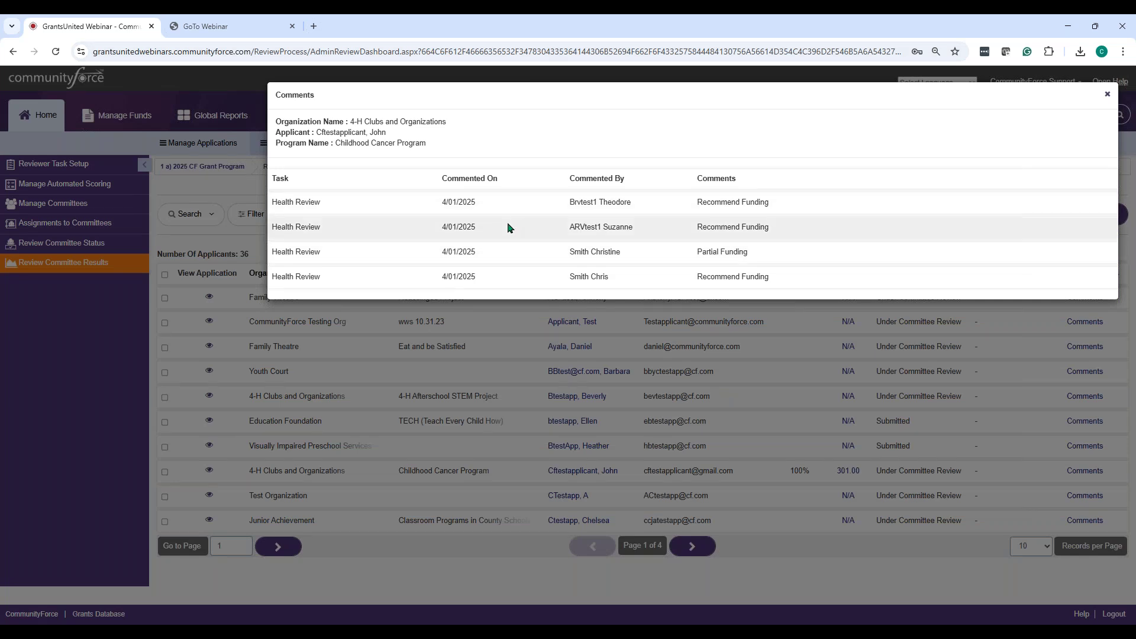
pyautogui.click(1106, 95)
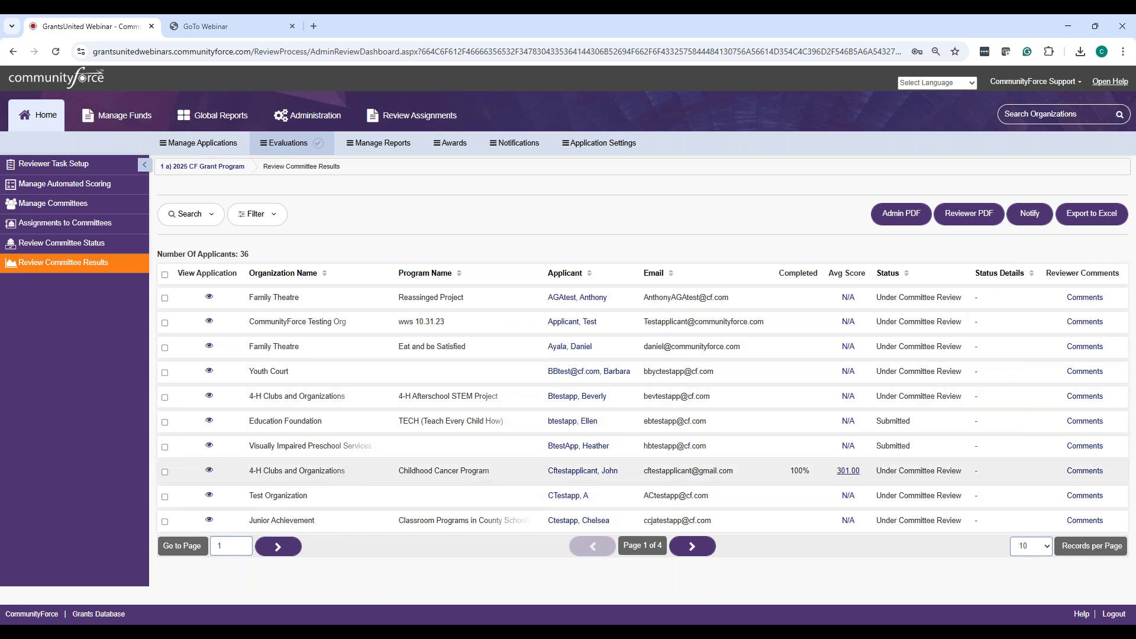
pyautogui.click(846, 473)
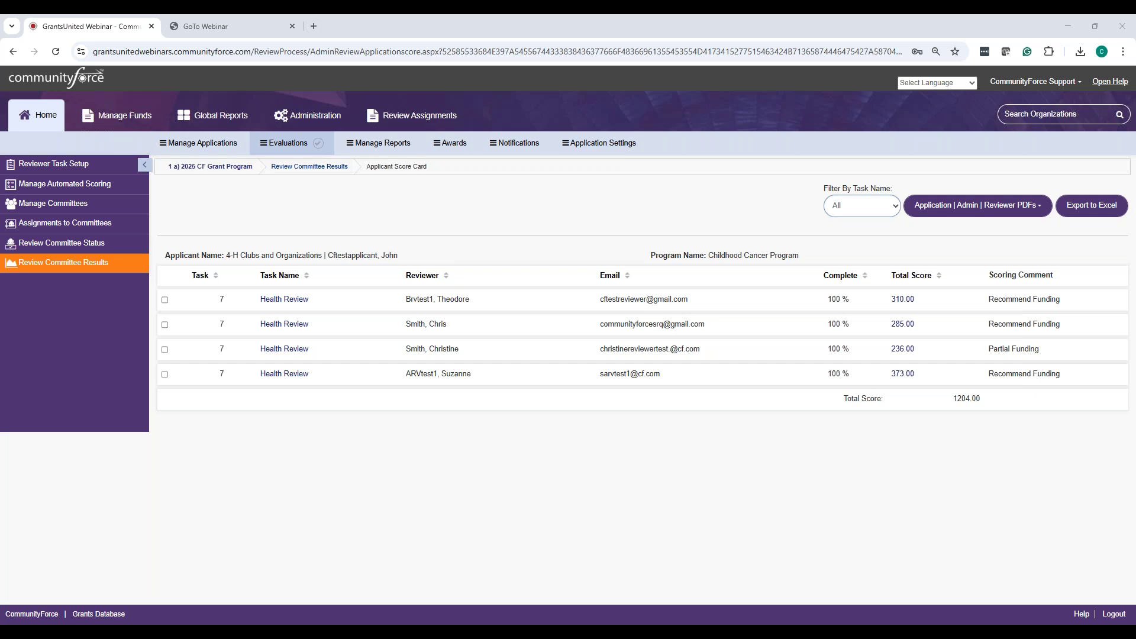
pyautogui.click(1068, 26)
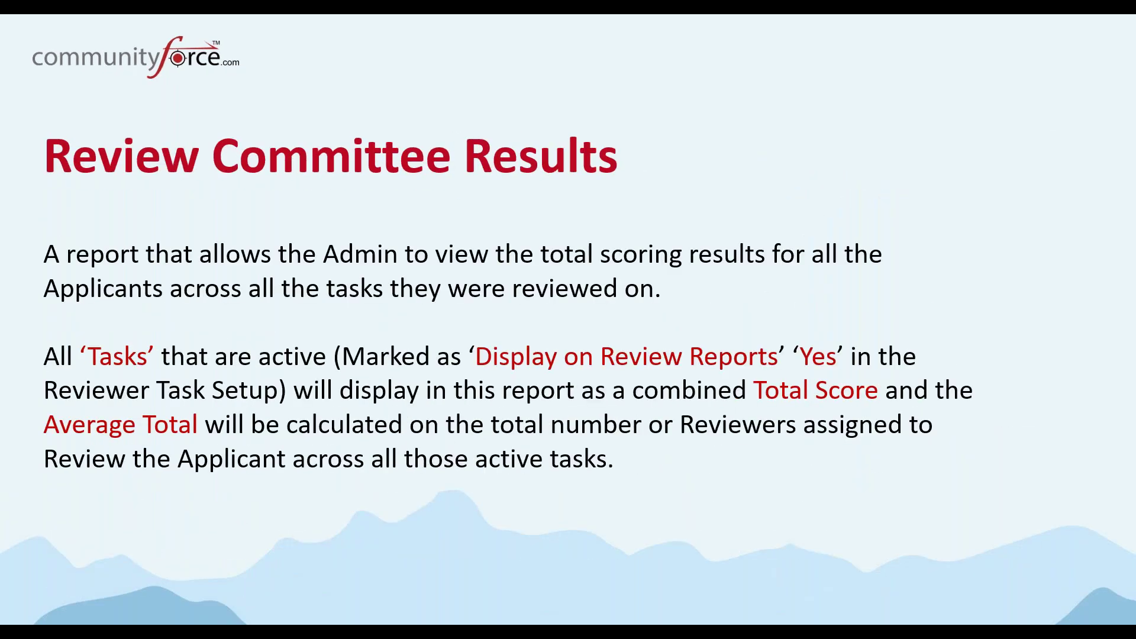
pyautogui.press('Right')
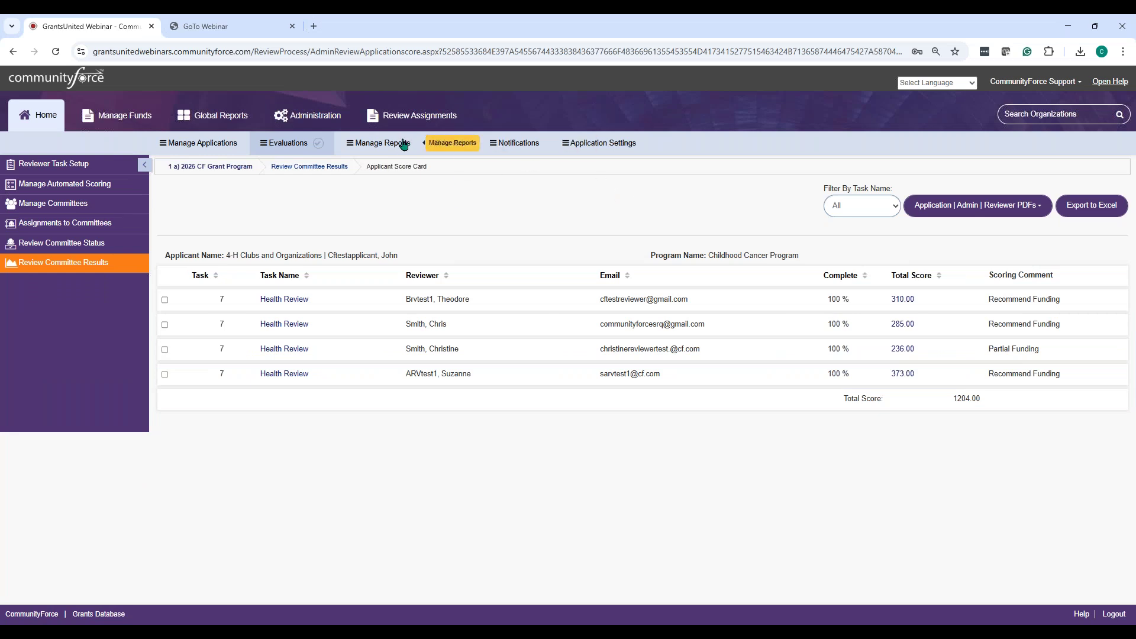
# Step: Open the 1 a) 2025 CF Grant Program and display its Automated Scoring Report for the 2025 1) a CF Grant Program Application grant
pyautogui.click(49, 116)
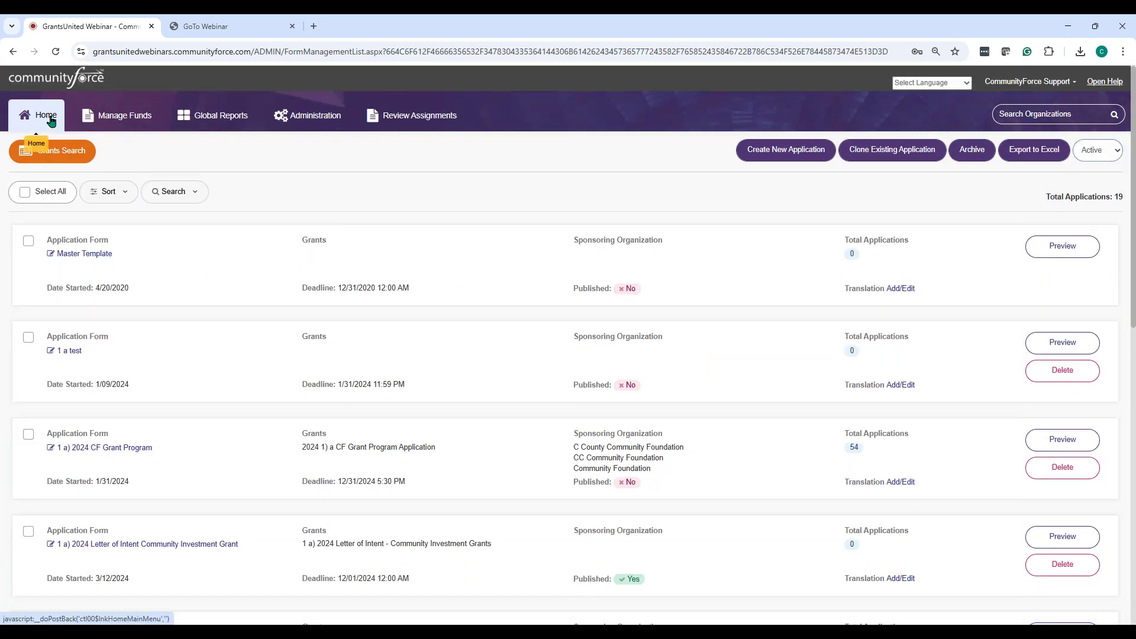
pyautogui.scroll(-3, 215, 324)
pyautogui.scroll(-3, 215, 324)
pyautogui.click(114, 326)
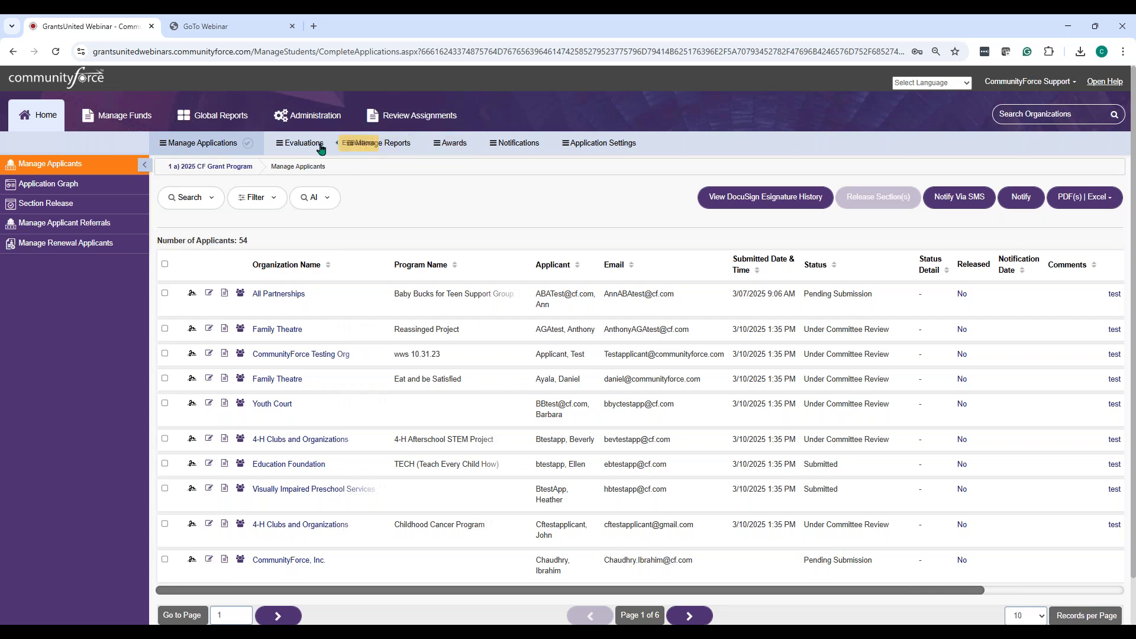
pyautogui.click(379, 144)
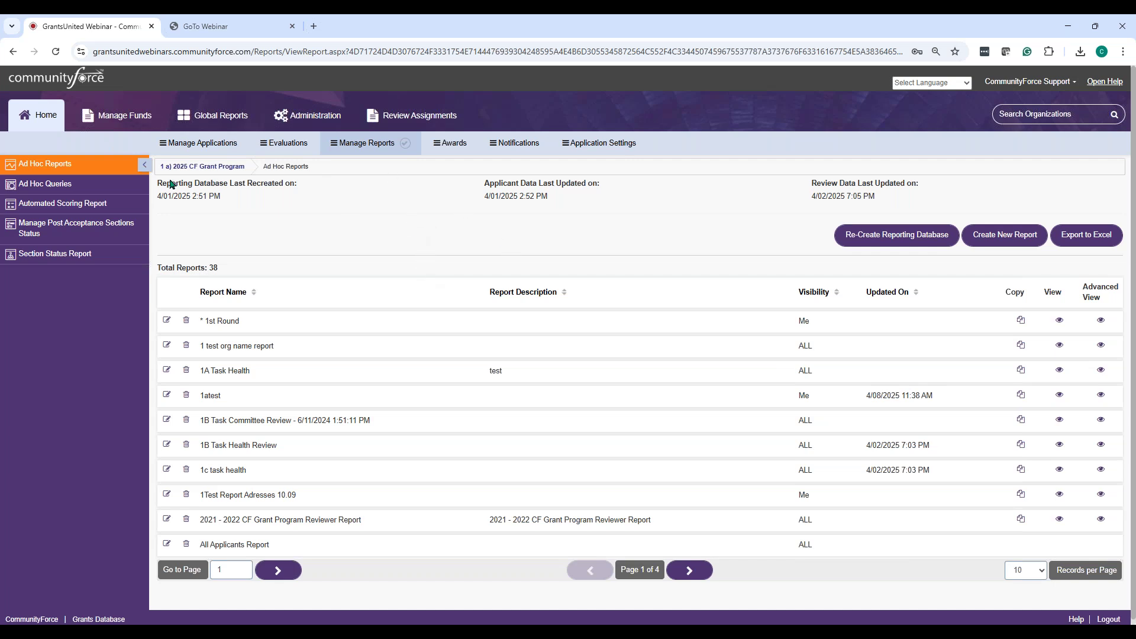
pyautogui.click(24, 204)
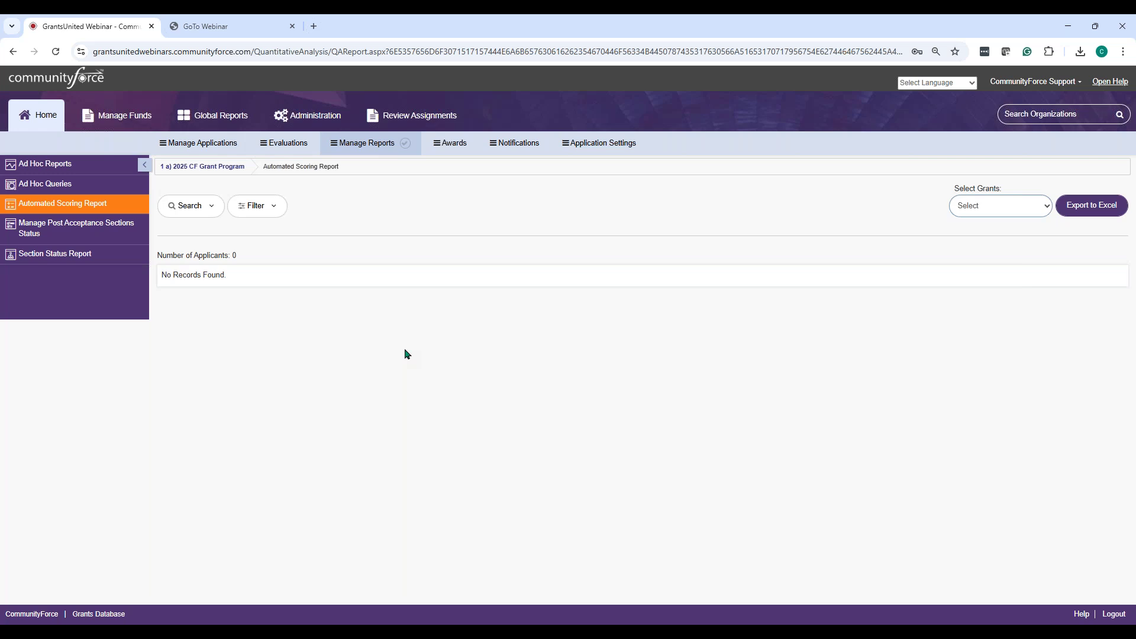
pyautogui.click(996, 202)
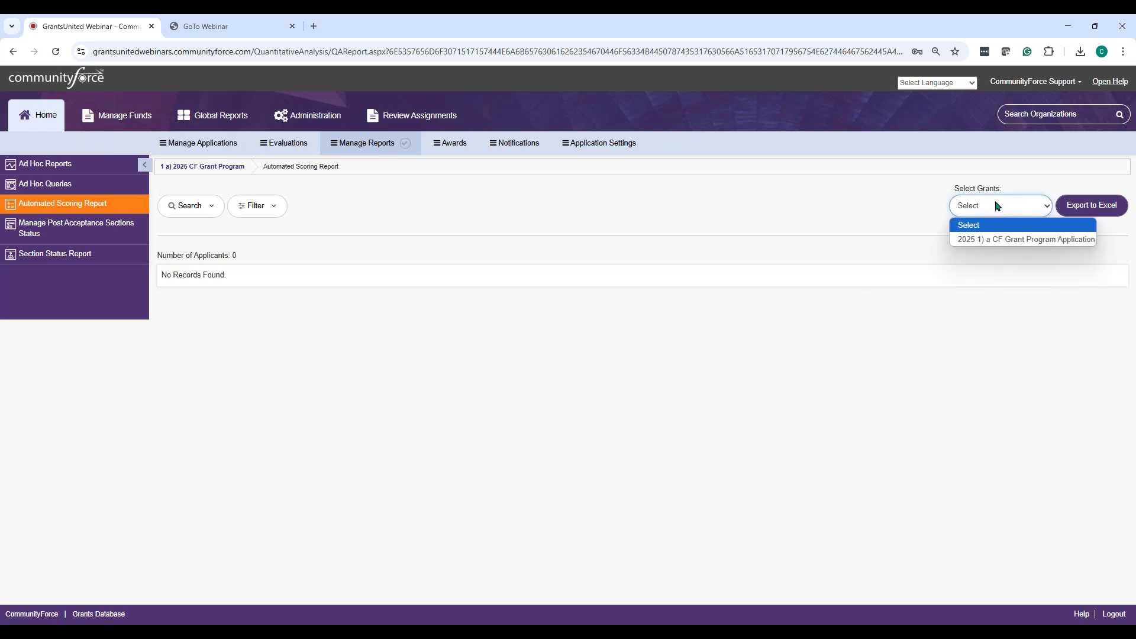
pyautogui.click(1004, 240)
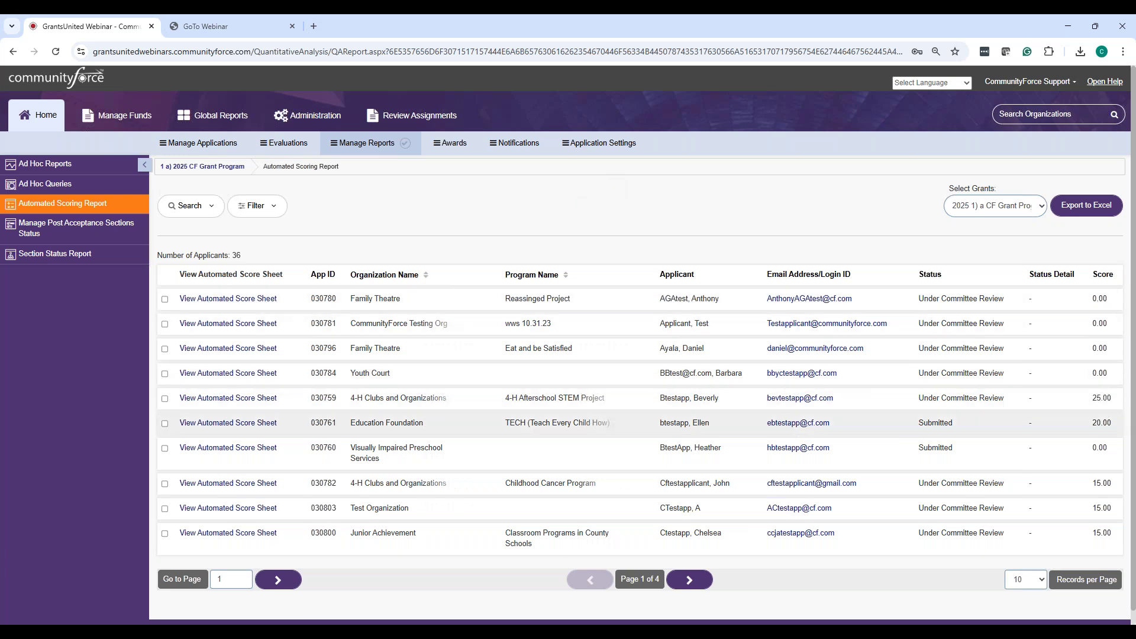
# Step: View the automated score sheet of the 4-H Afterschool STEM Project and return to the Automated Scoring Report
pyautogui.click(202, 394)
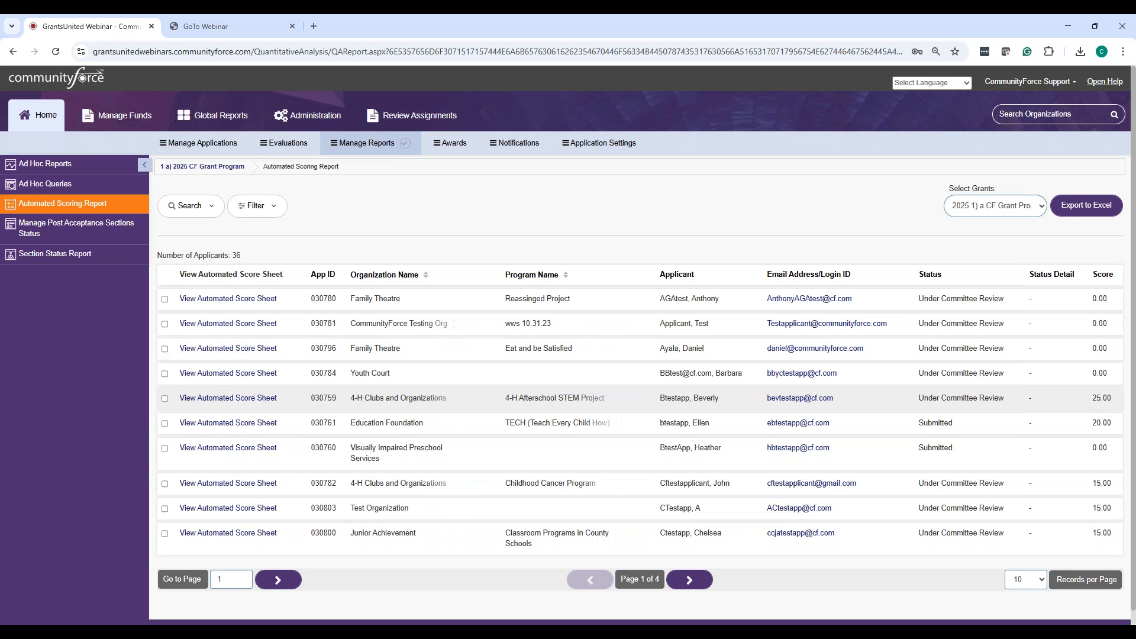
pyautogui.click(202, 398)
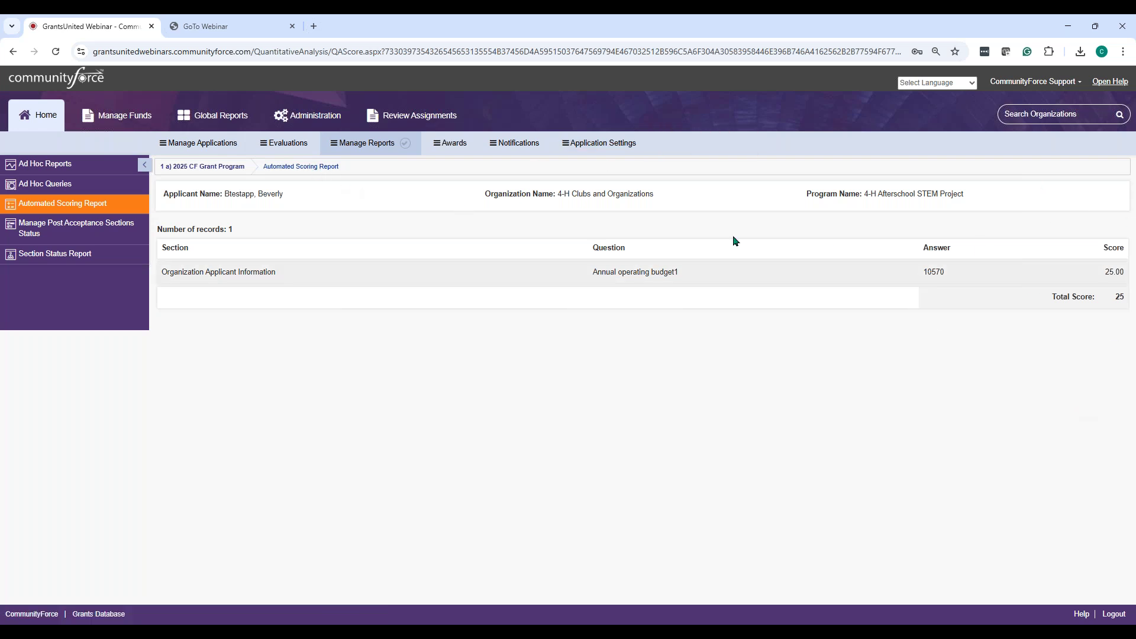
pyautogui.click(305, 171)
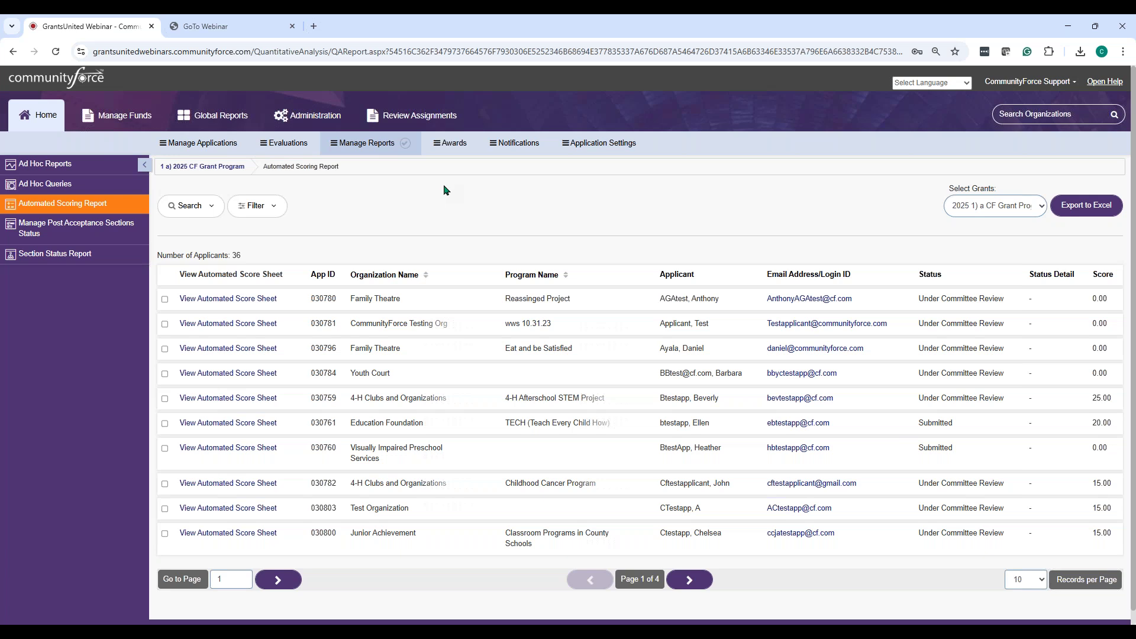
# Step: Open Manage Awards – One Fund and examine the applicants' total, average and automated scores
pyautogui.click(453, 143)
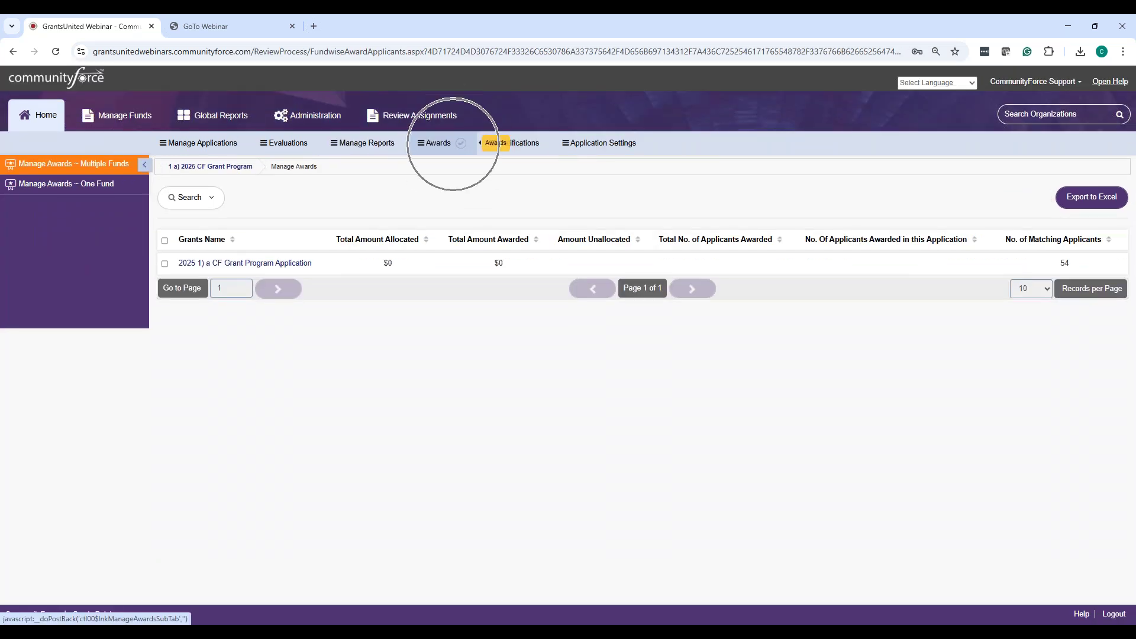
pyautogui.click(62, 187)
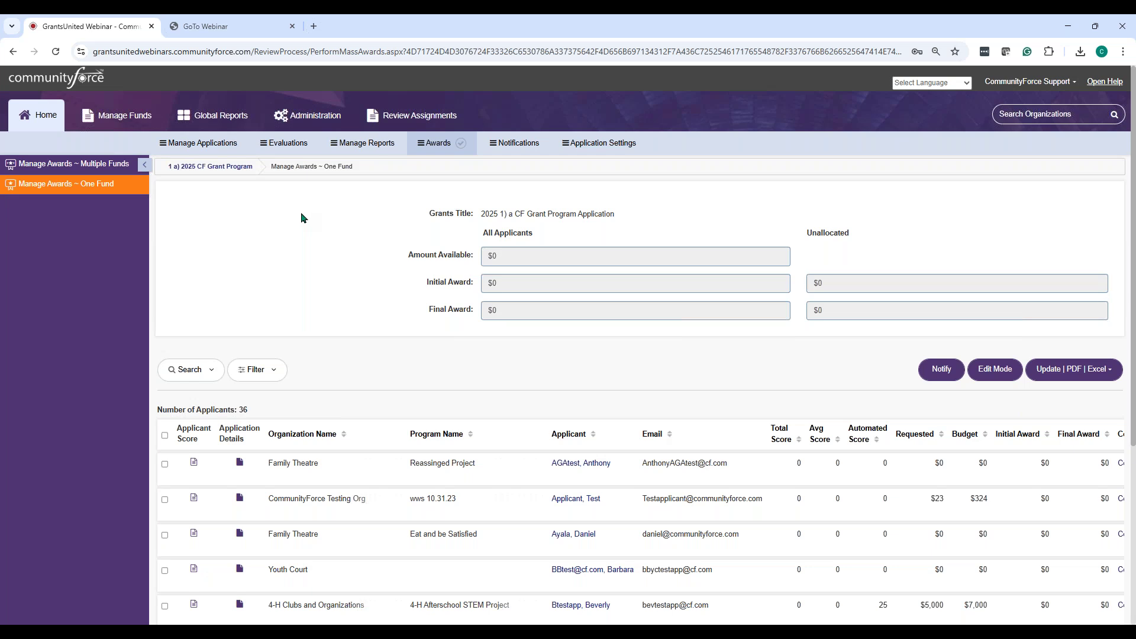
pyautogui.scroll(-3, 732, 354)
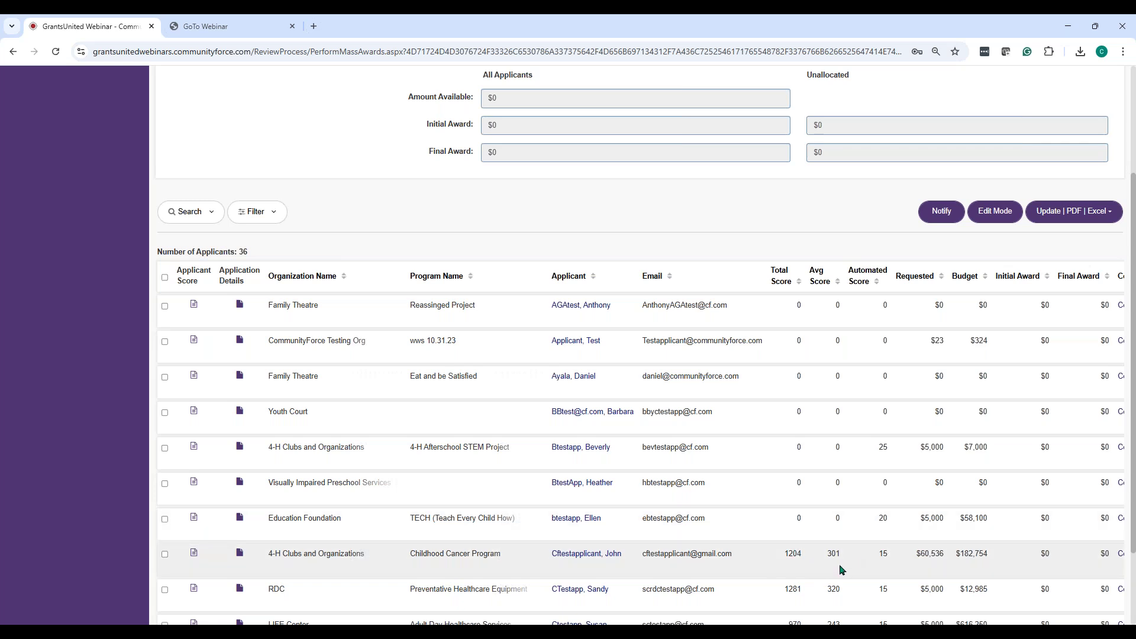
pyautogui.scroll(-2, 837, 561)
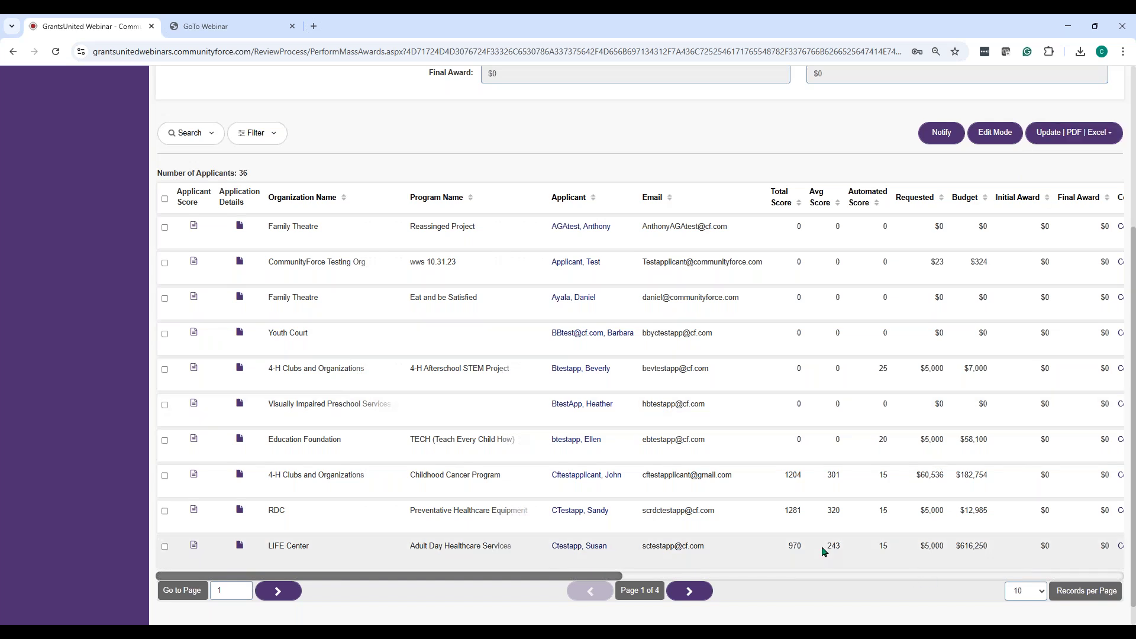
pyautogui.scroll(4, 650, 317)
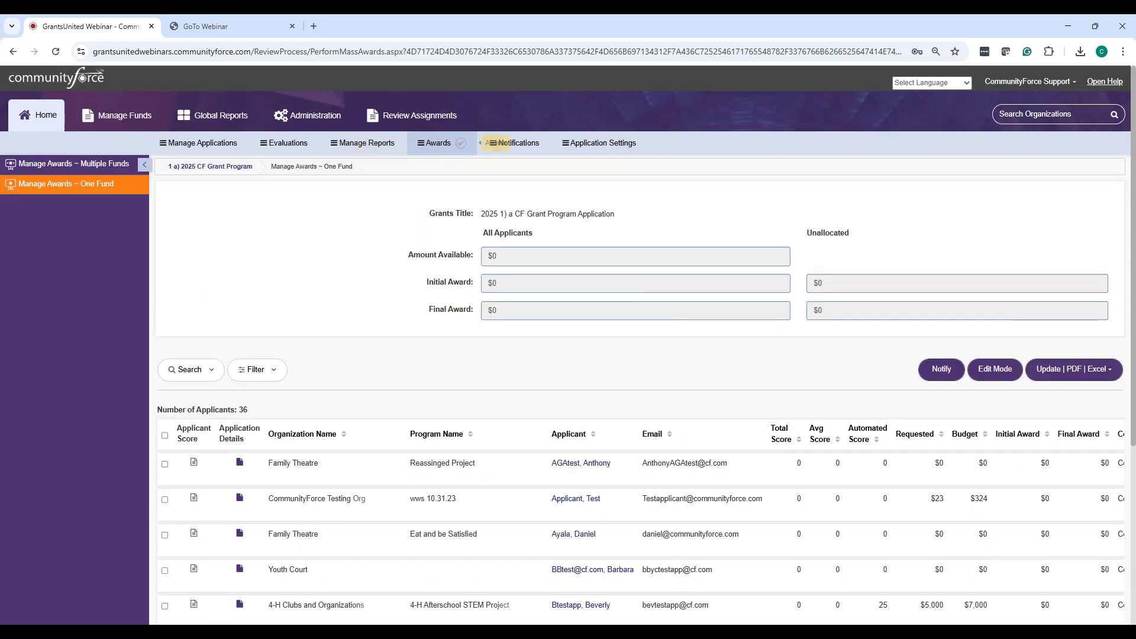
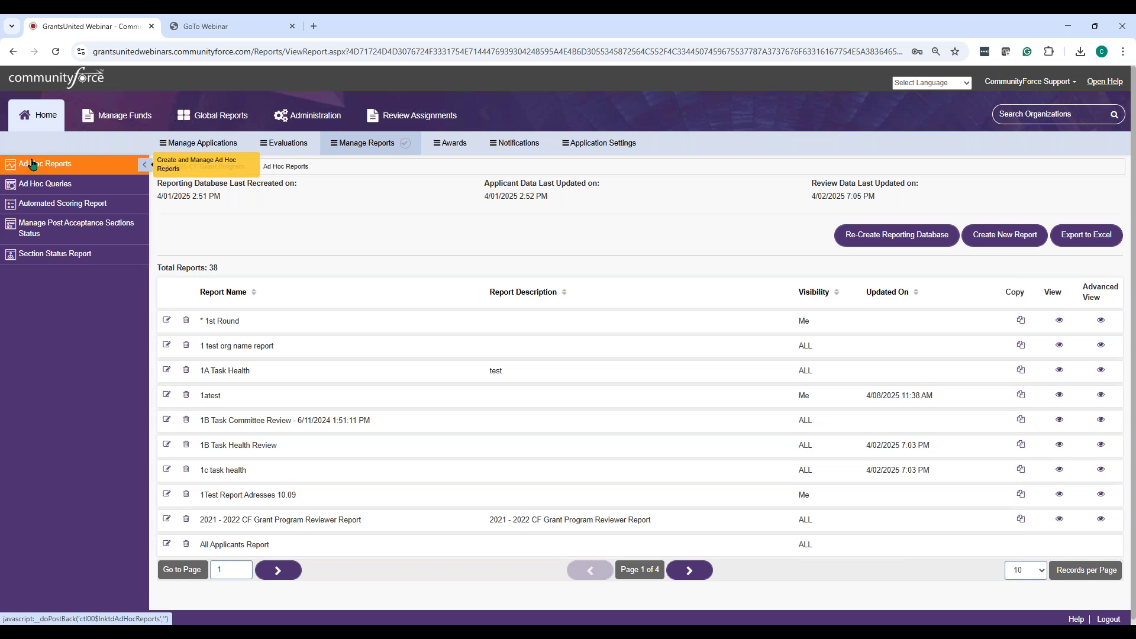
# Step: Create a new ad hoc report for the program and name it "1 Health Review Scoring"
pyautogui.click(33, 164)
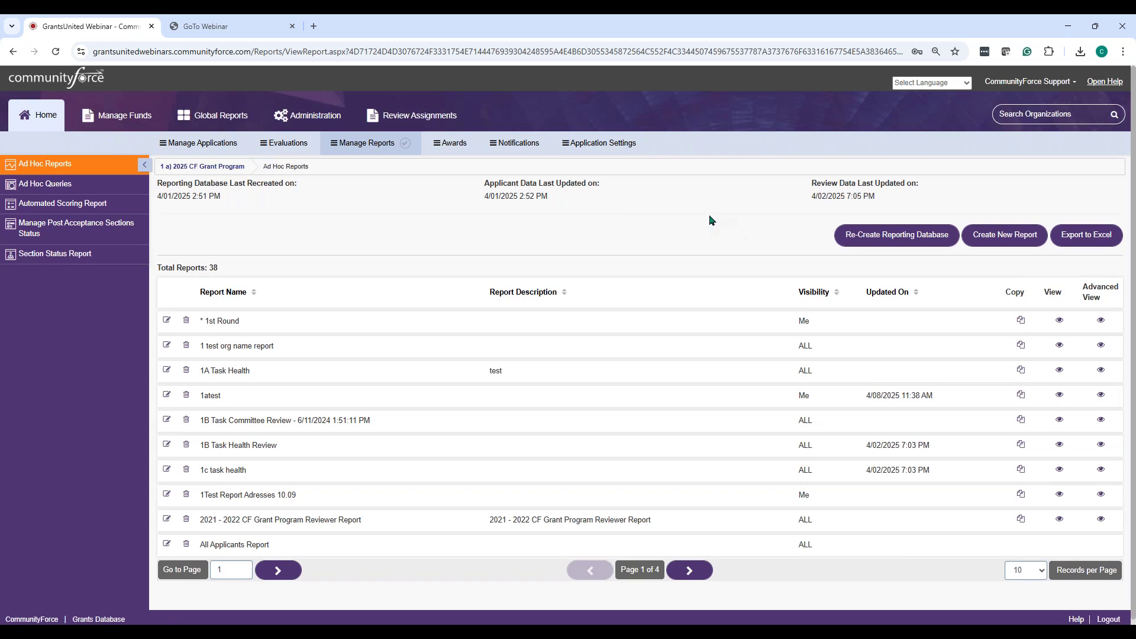
pyautogui.scroll(-1, 709, 215)
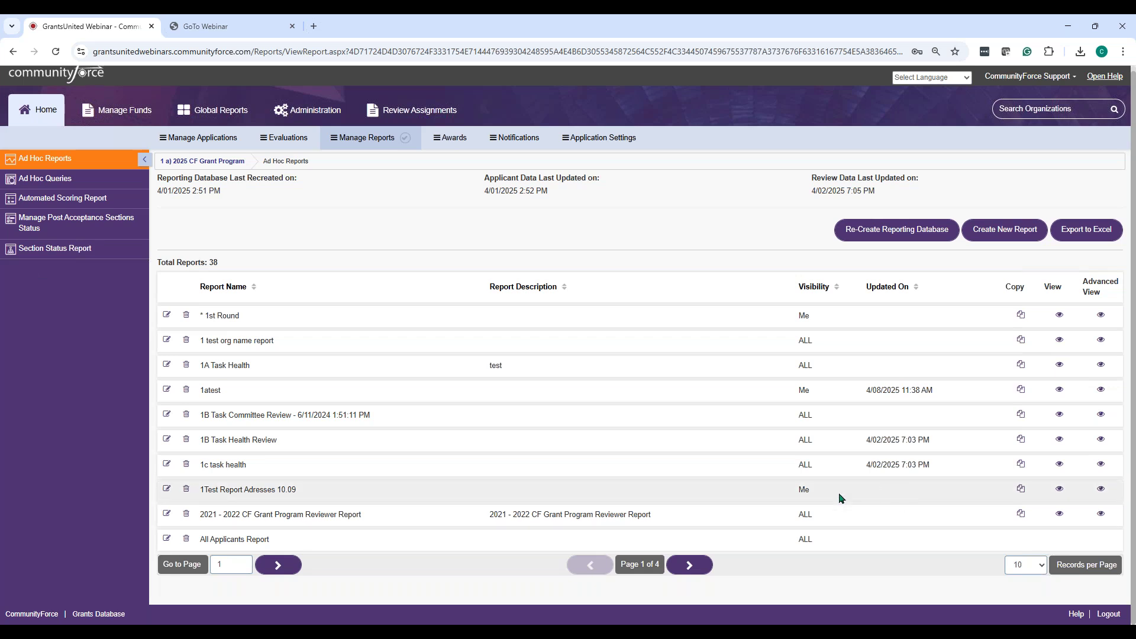
pyautogui.click(1007, 235)
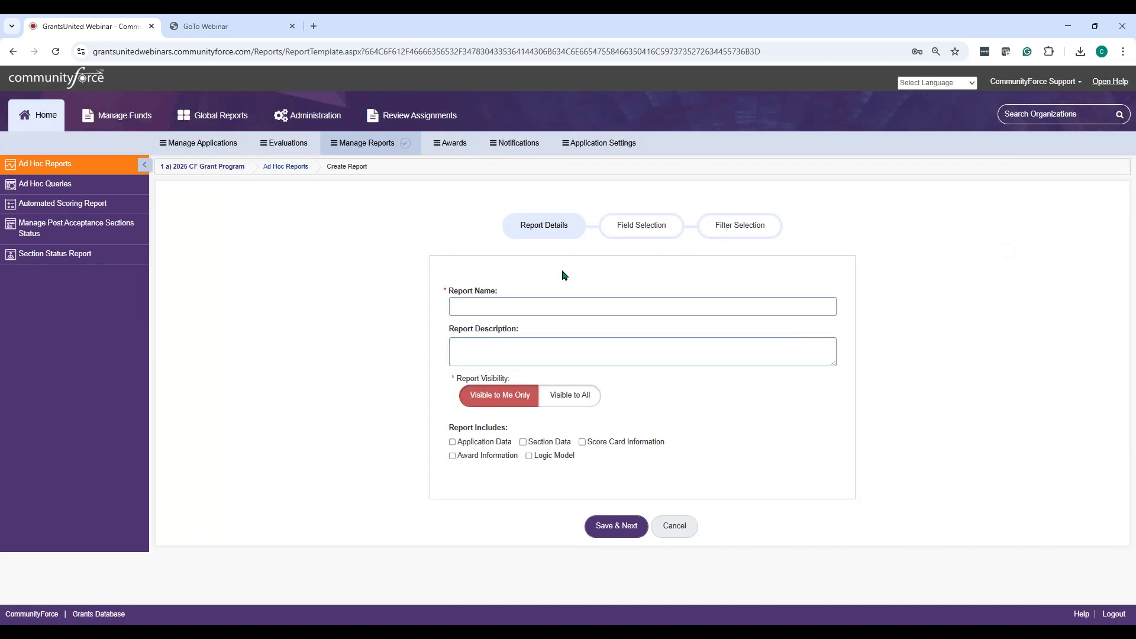
pyautogui.click(522, 312)
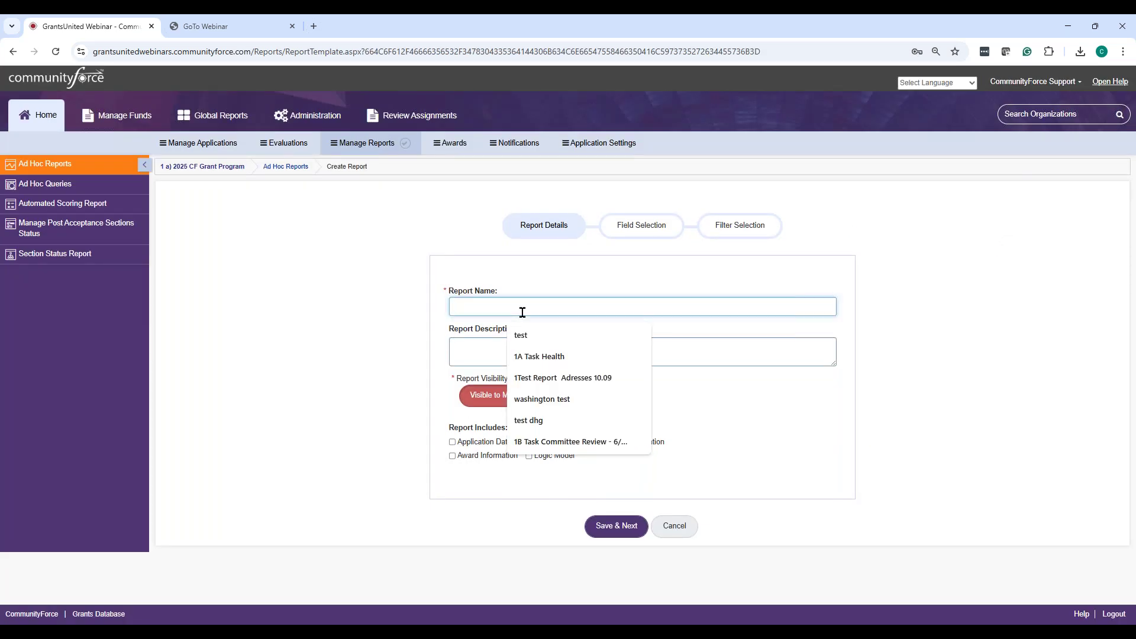
pyautogui.write('Health Review')
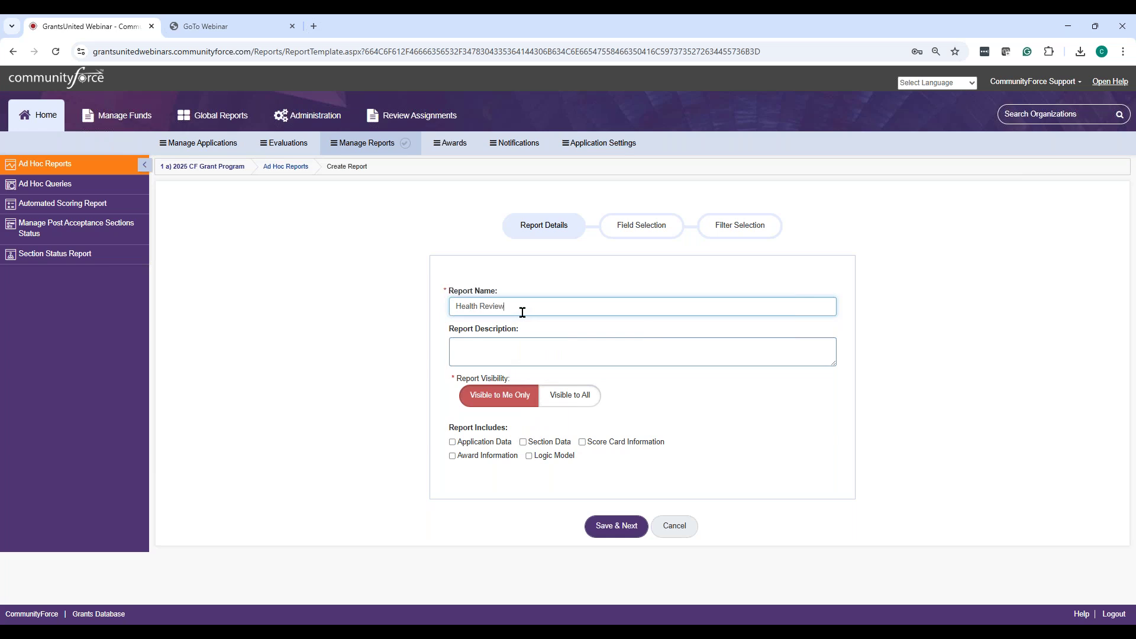
pyautogui.write(' Scoring')
pyautogui.click(454, 305)
pyautogui.write('1')
pyautogui.click(484, 353)
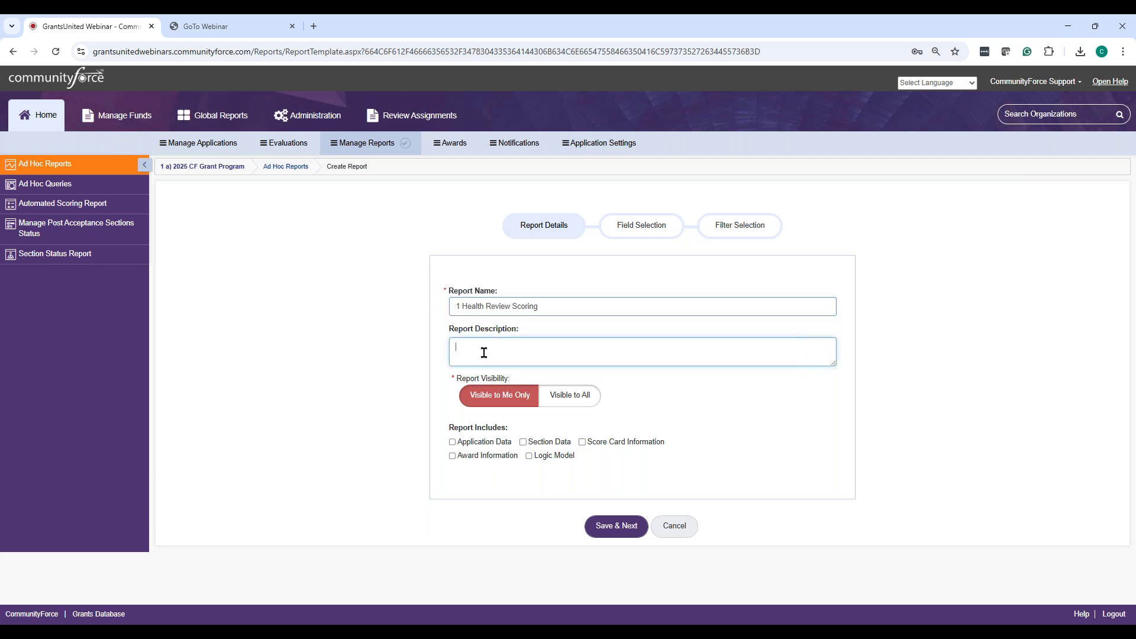
# Step: Make the report visible to all, include Application Data, Section Data and Score Card Information, and save the report details
pyautogui.click(583, 395)
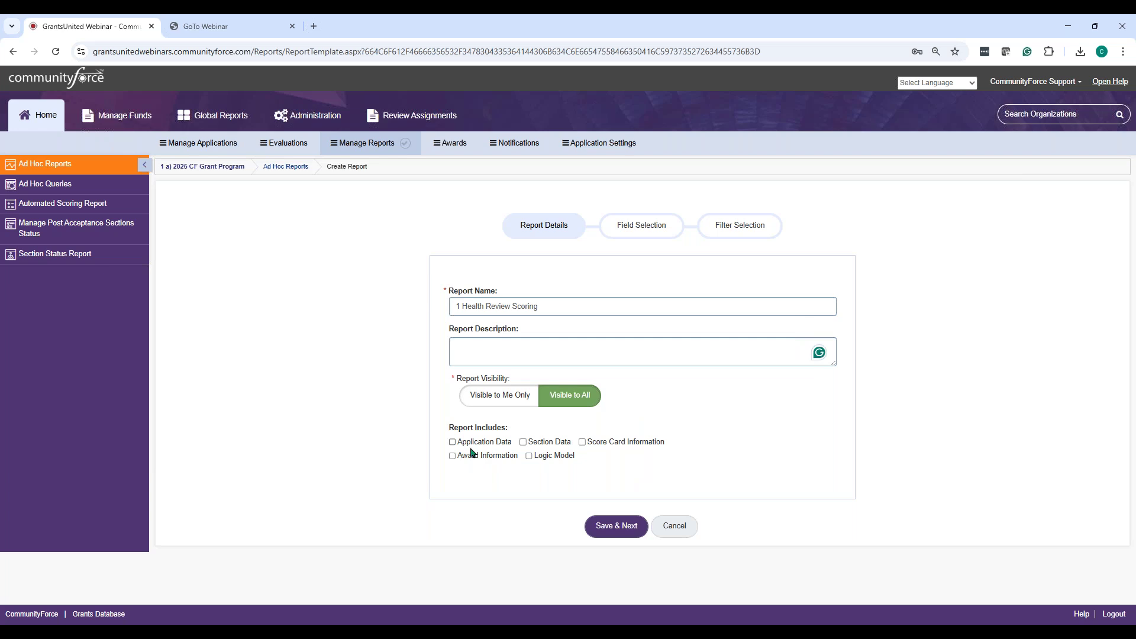
pyautogui.click(453, 443)
pyautogui.click(523, 443)
pyautogui.click(582, 442)
pyautogui.click(622, 528)
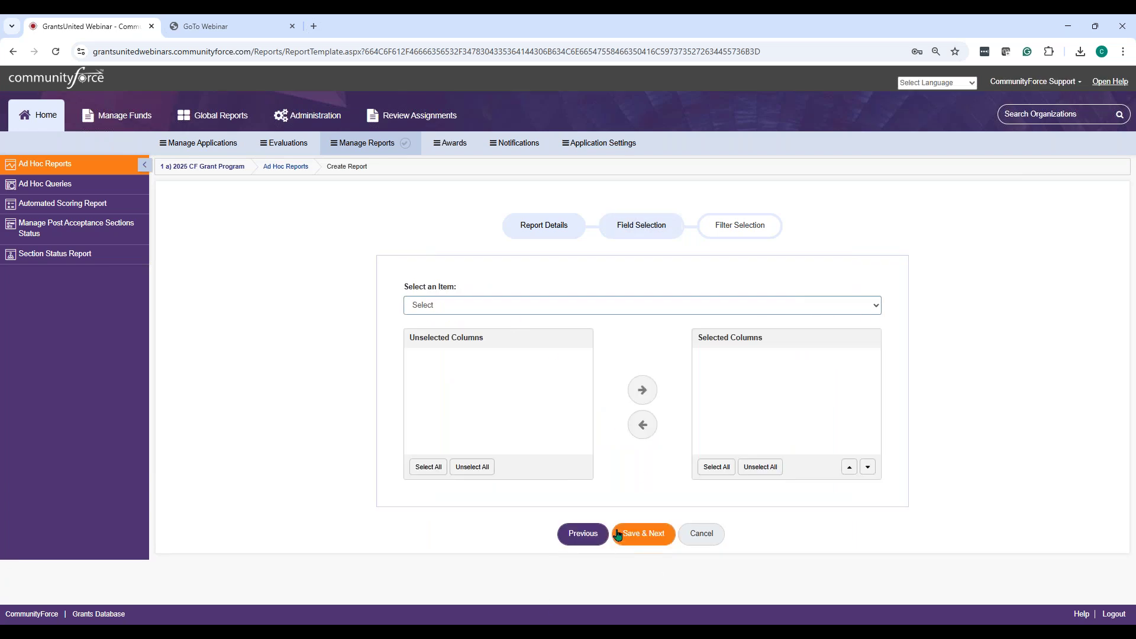
# Step: Add the Status and DateTimeSubmitted columns from Application Data to the report's selected columns
pyautogui.click(455, 307)
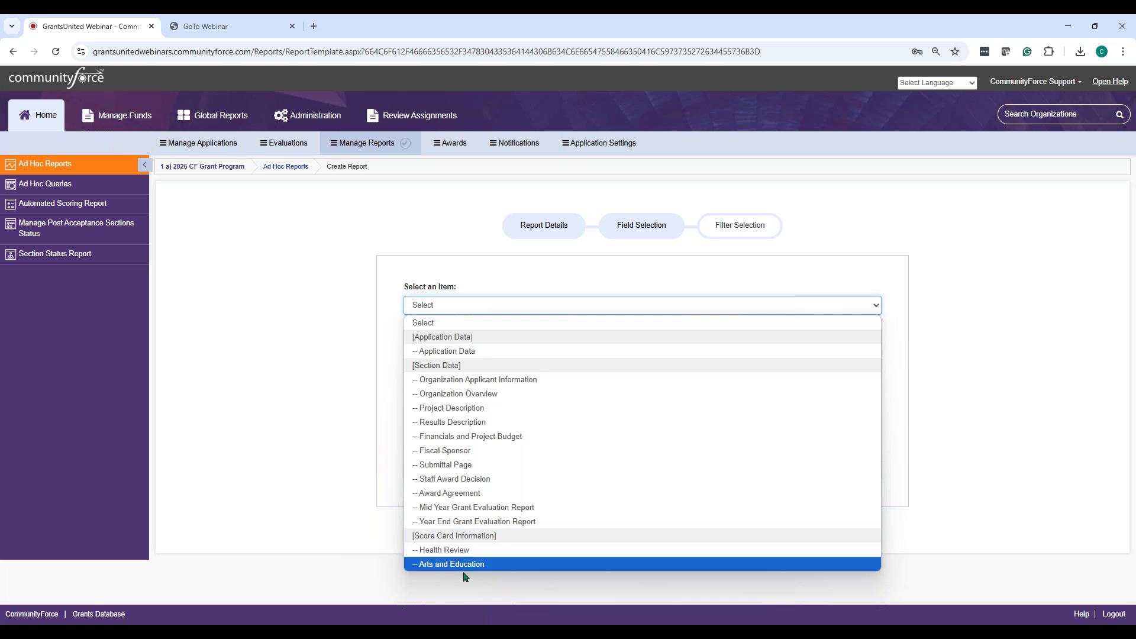
pyautogui.click(466, 352)
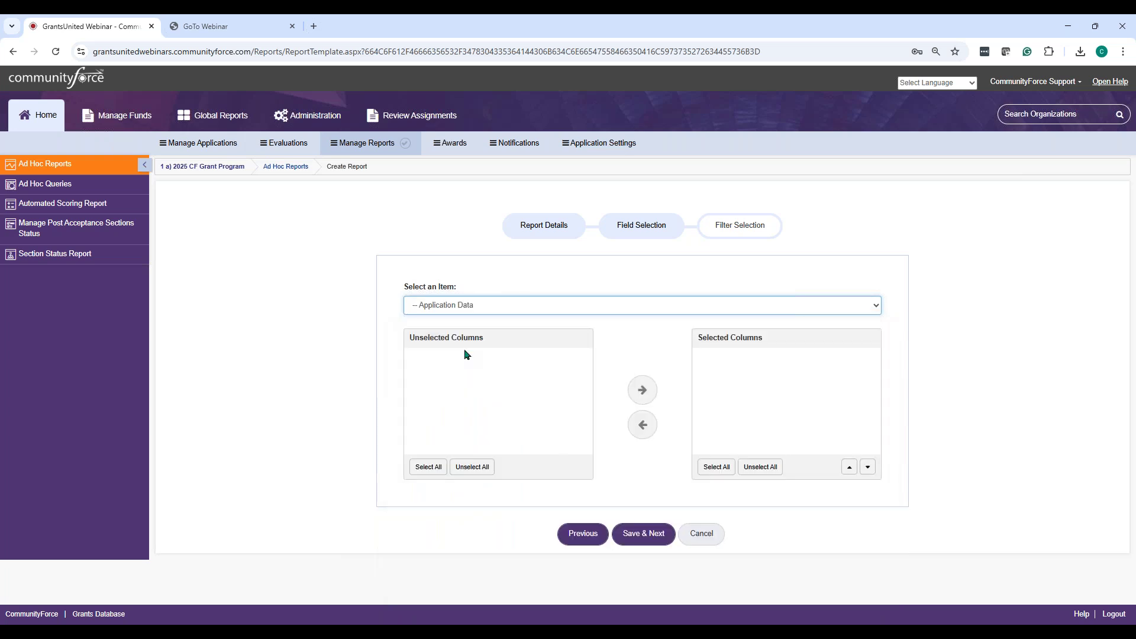
pyautogui.click(434, 361)
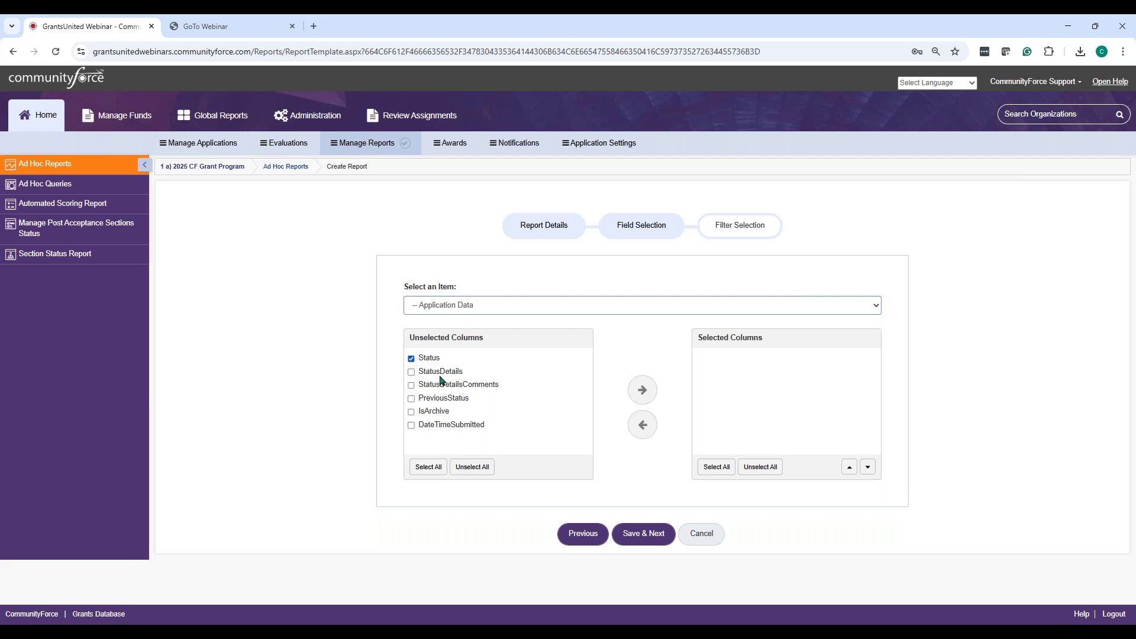
pyautogui.click(436, 429)
pyautogui.click(648, 393)
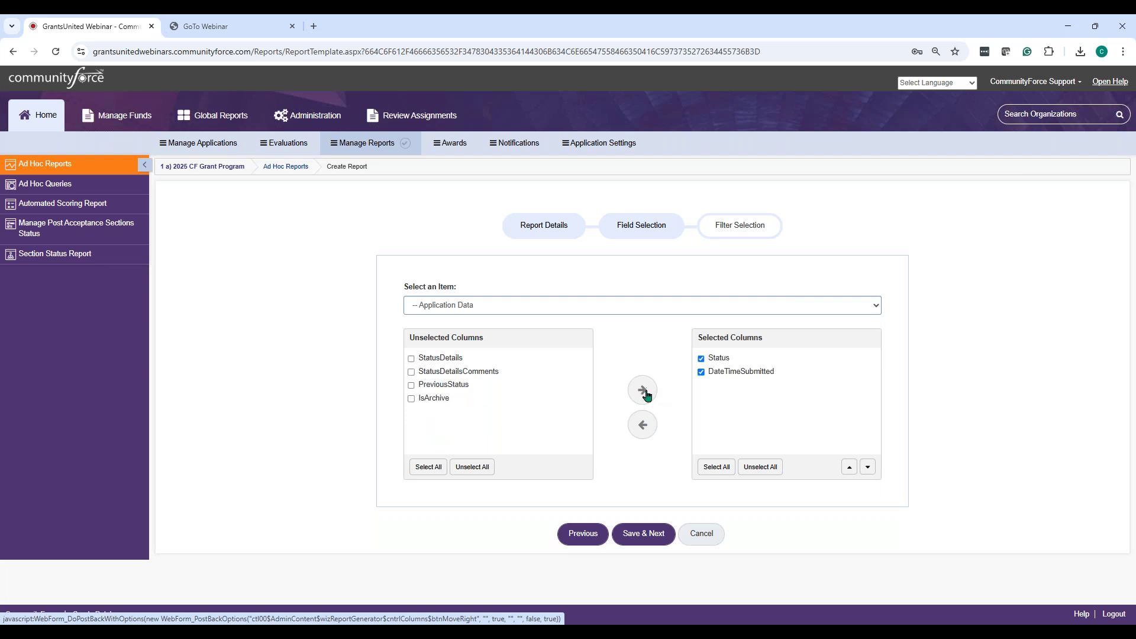
# Step: Add the ASFocusAreas, Project title, BudgetTotal and AmountRequested columns from Organization Applicant Information to the report's selected columns
pyautogui.click(527, 305)
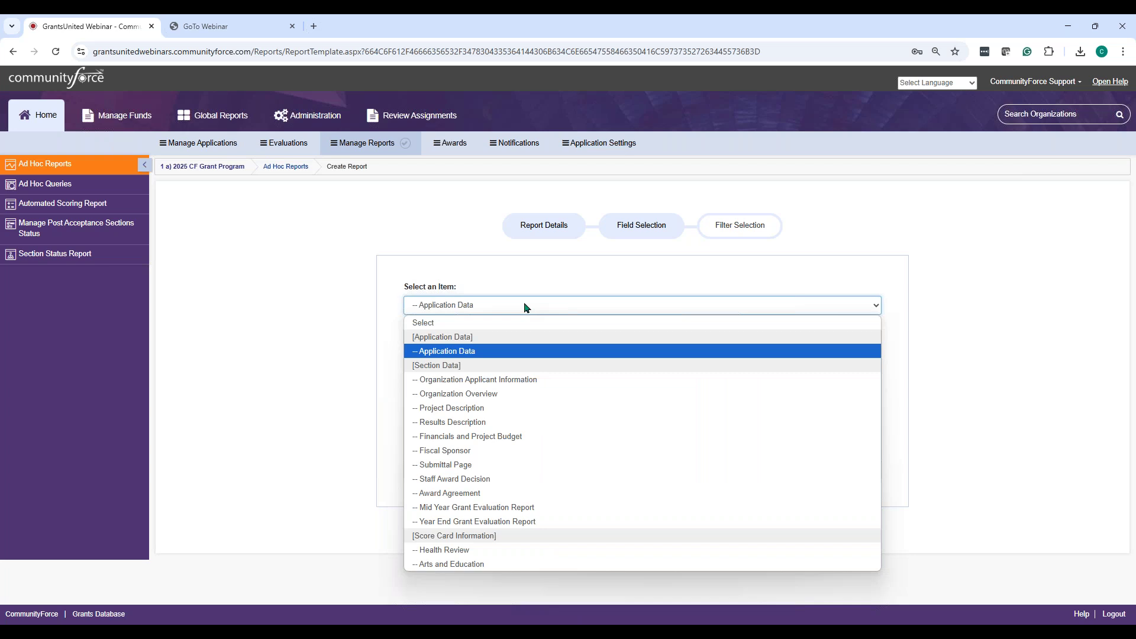
pyautogui.click(426, 381)
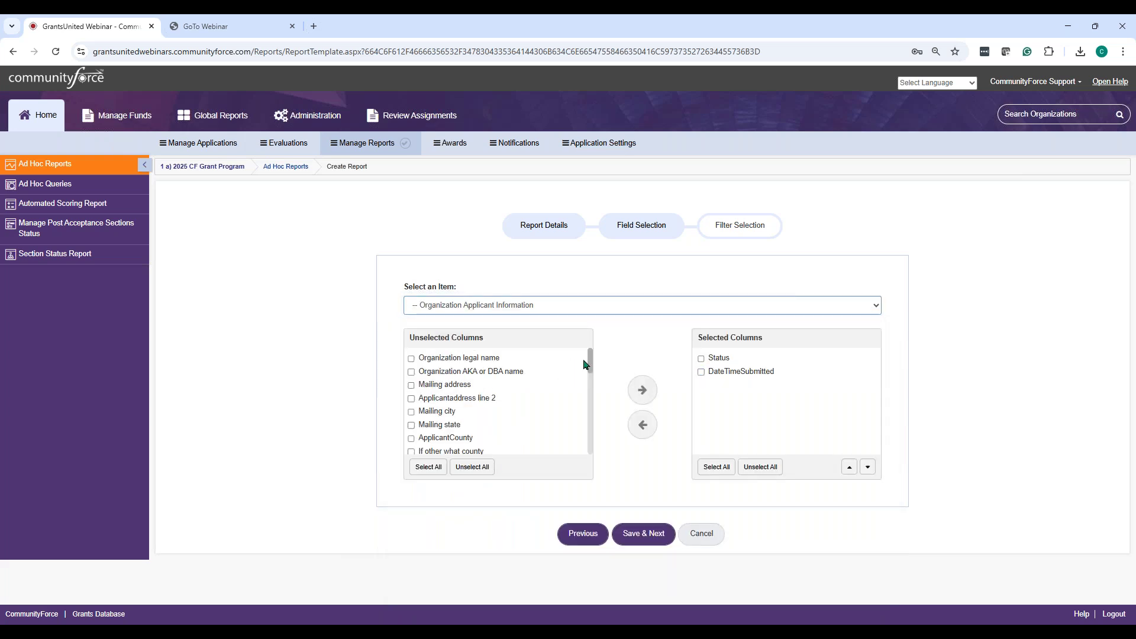
pyautogui.moveTo(590, 360); pyautogui.dragTo(592, 442)
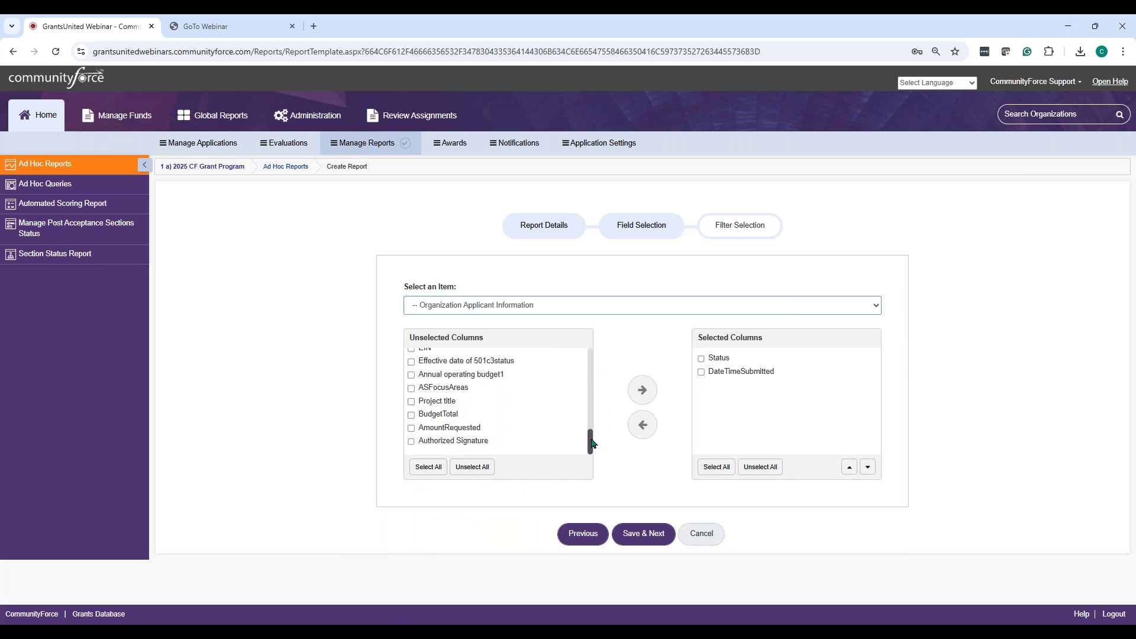
pyautogui.click(412, 388)
pyautogui.click(411, 402)
pyautogui.click(412, 415)
pyautogui.click(411, 428)
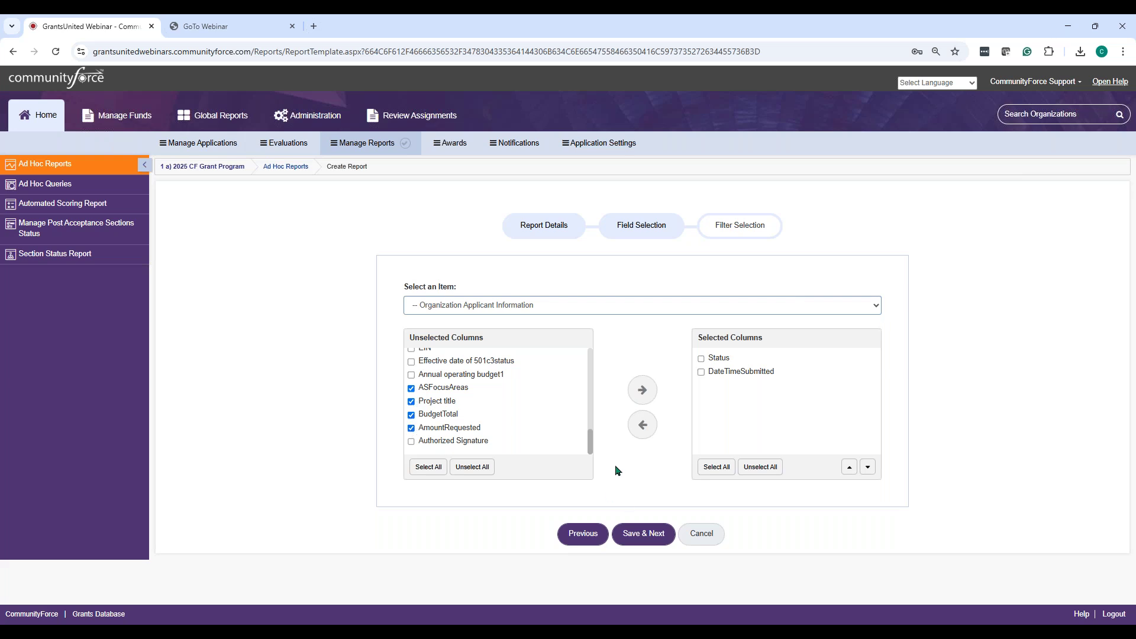
pyautogui.click(647, 396)
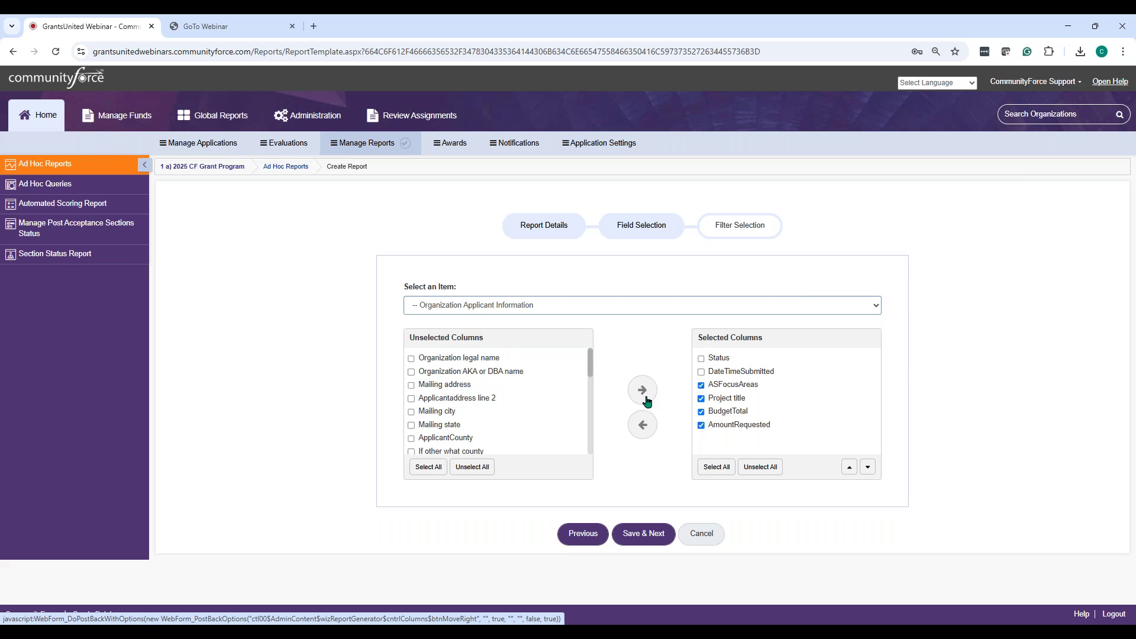
# Step: Add all Health Review score card columns to the report and save the field selection
pyautogui.click(616, 305)
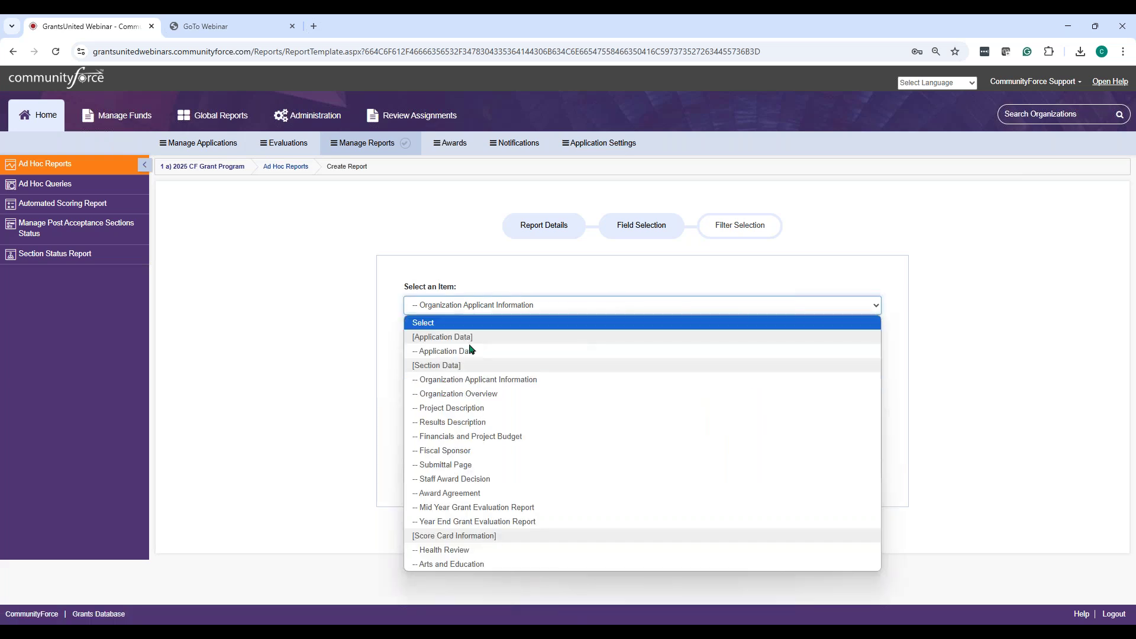
pyautogui.click(464, 551)
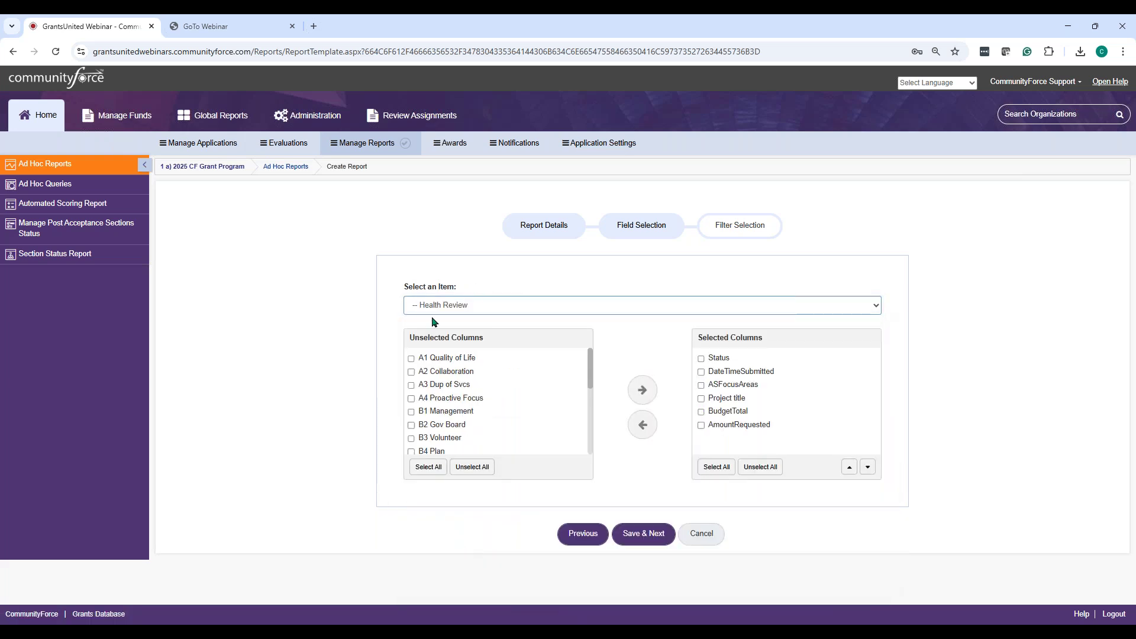
pyautogui.click(427, 467)
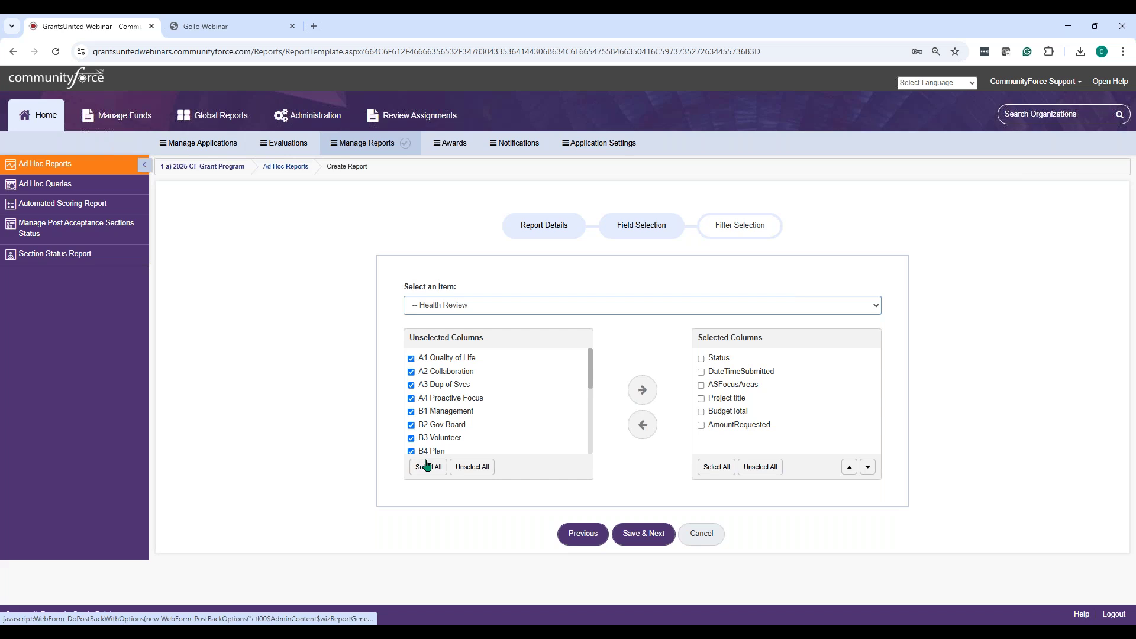
pyautogui.click(647, 394)
pyautogui.moveTo(878, 359); pyautogui.dragTo(885, 329)
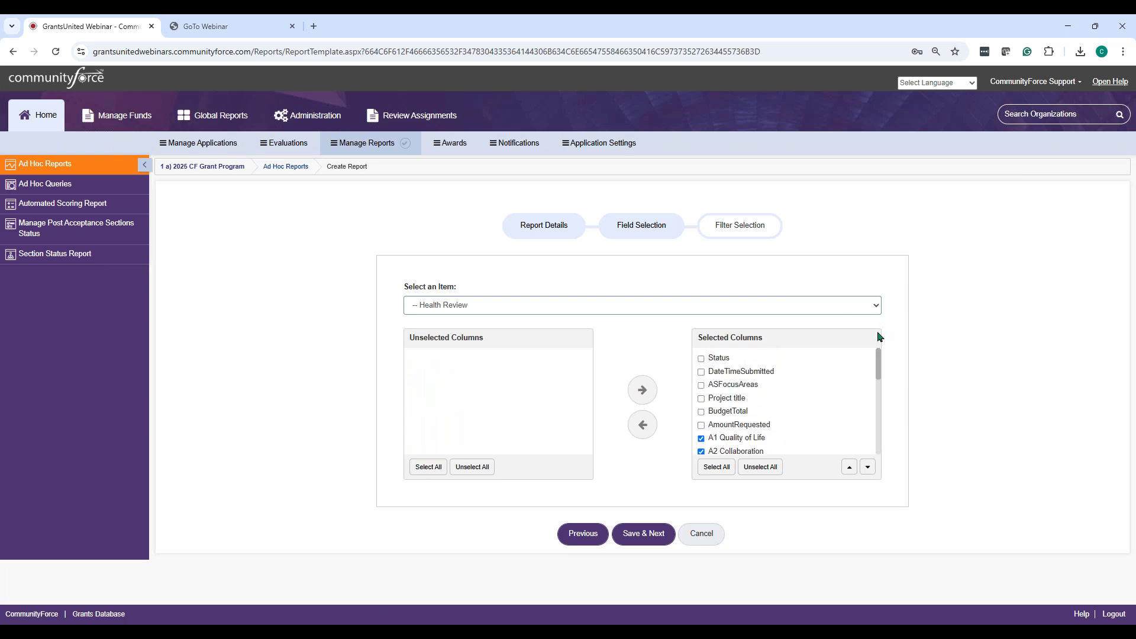
pyautogui.click(652, 534)
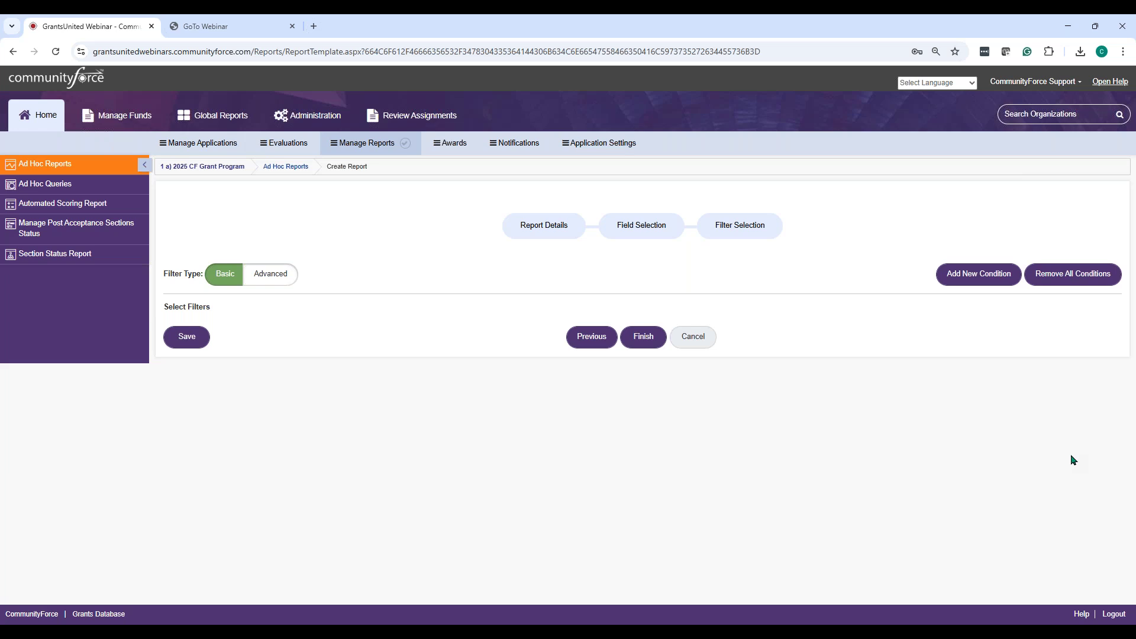
# Step: Add a filter condition on the Task Name field of Score Card Information
pyautogui.click(974, 272)
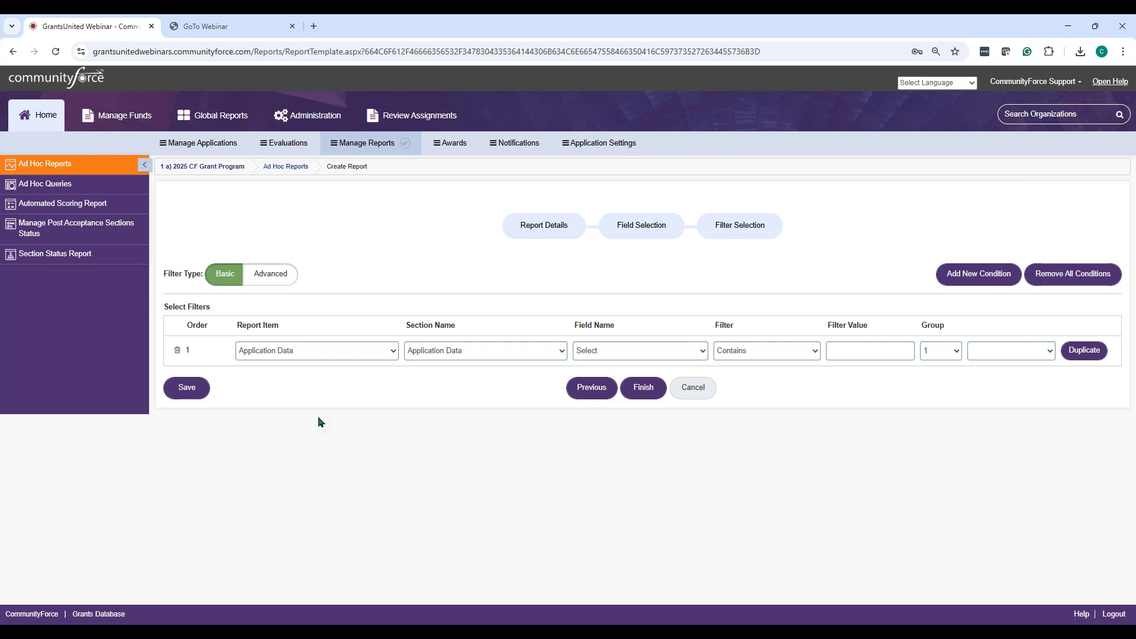
pyautogui.click(312, 355)
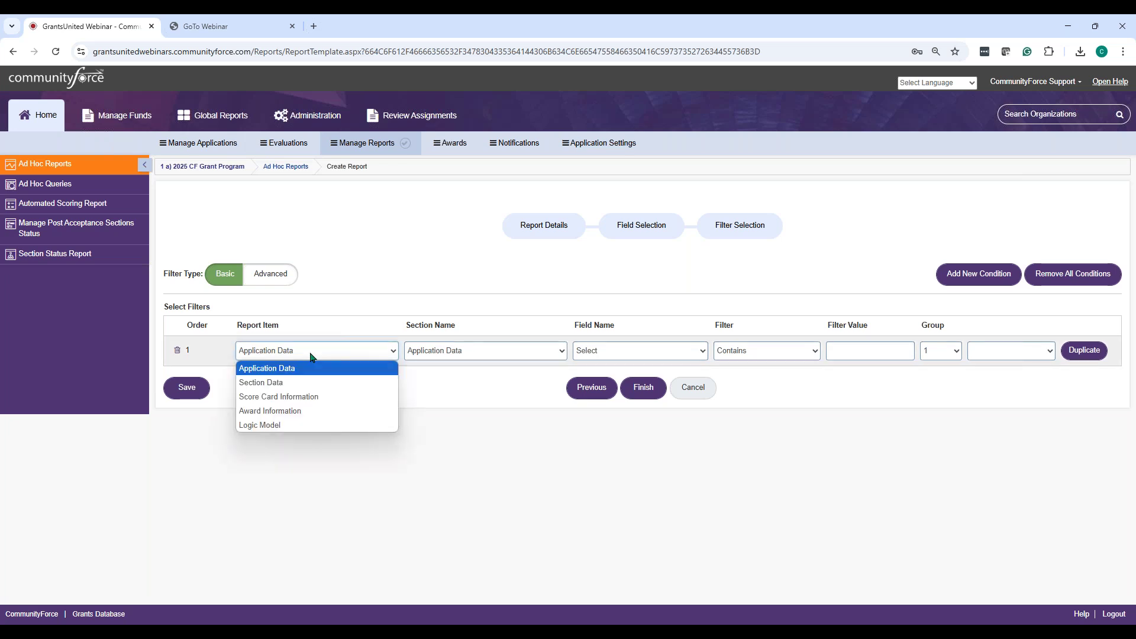
pyautogui.click(265, 398)
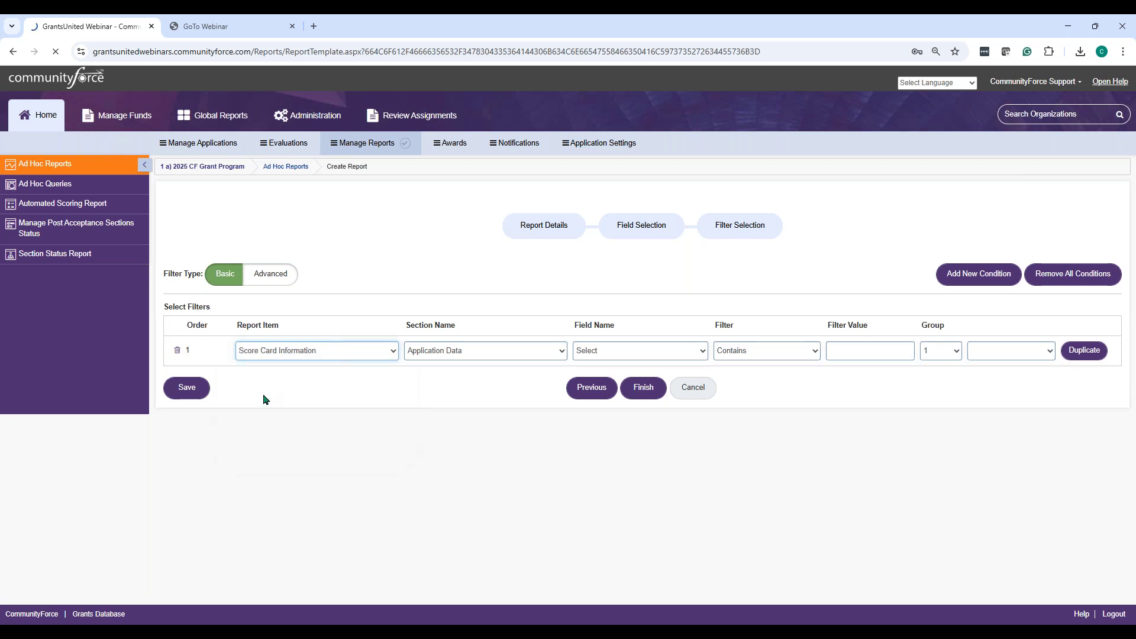
pyautogui.click(515, 355)
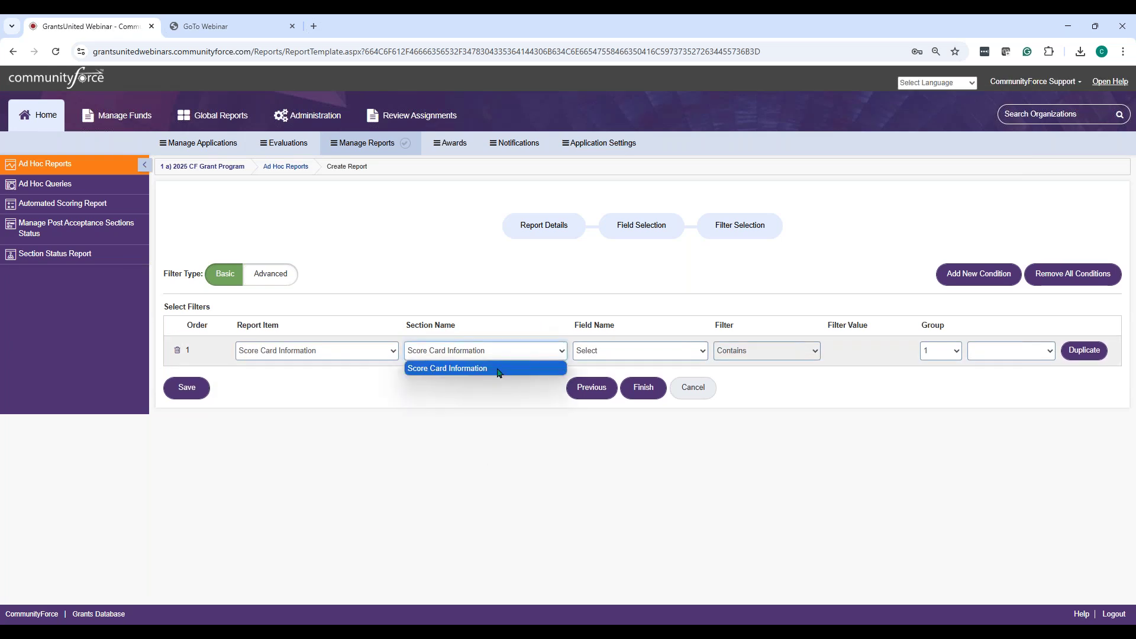
pyautogui.click(497, 369)
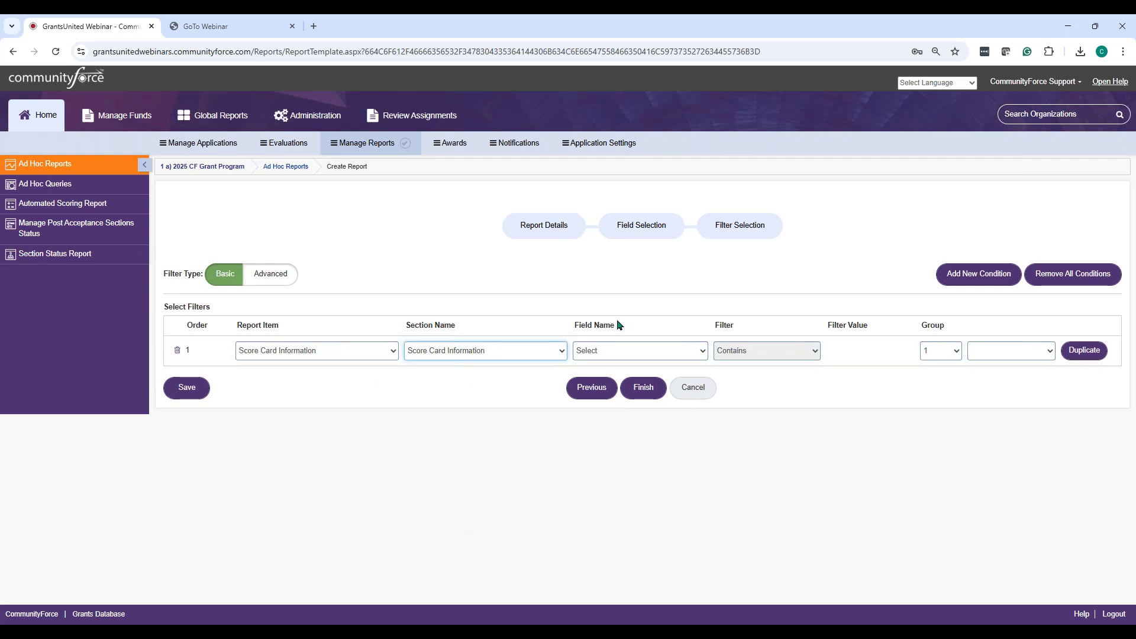
pyautogui.click(625, 350)
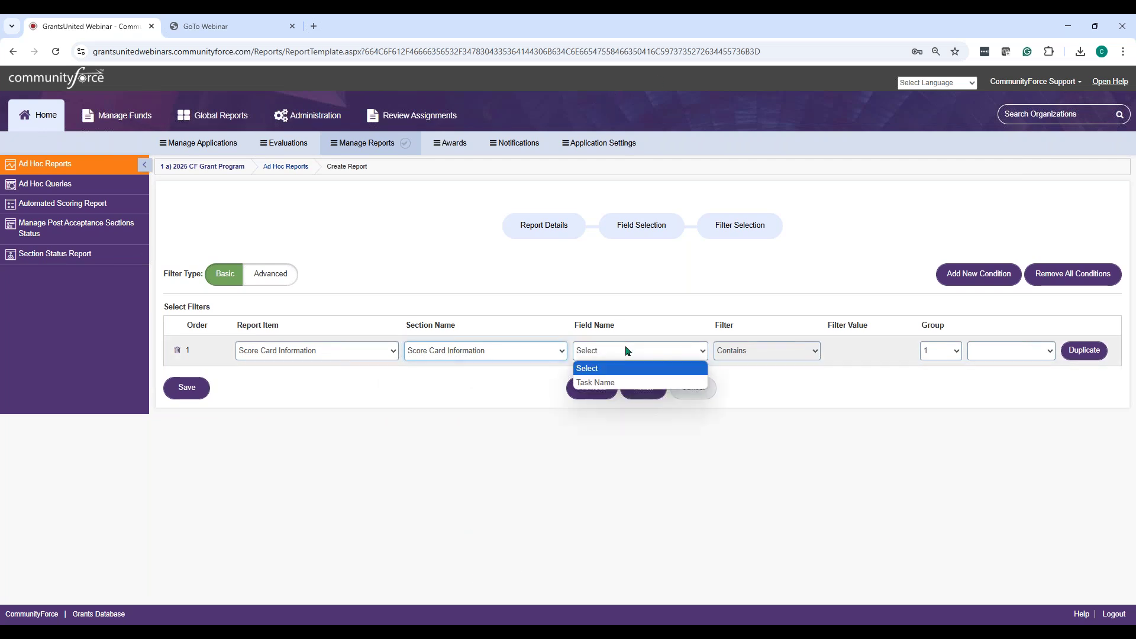
pyautogui.click(608, 383)
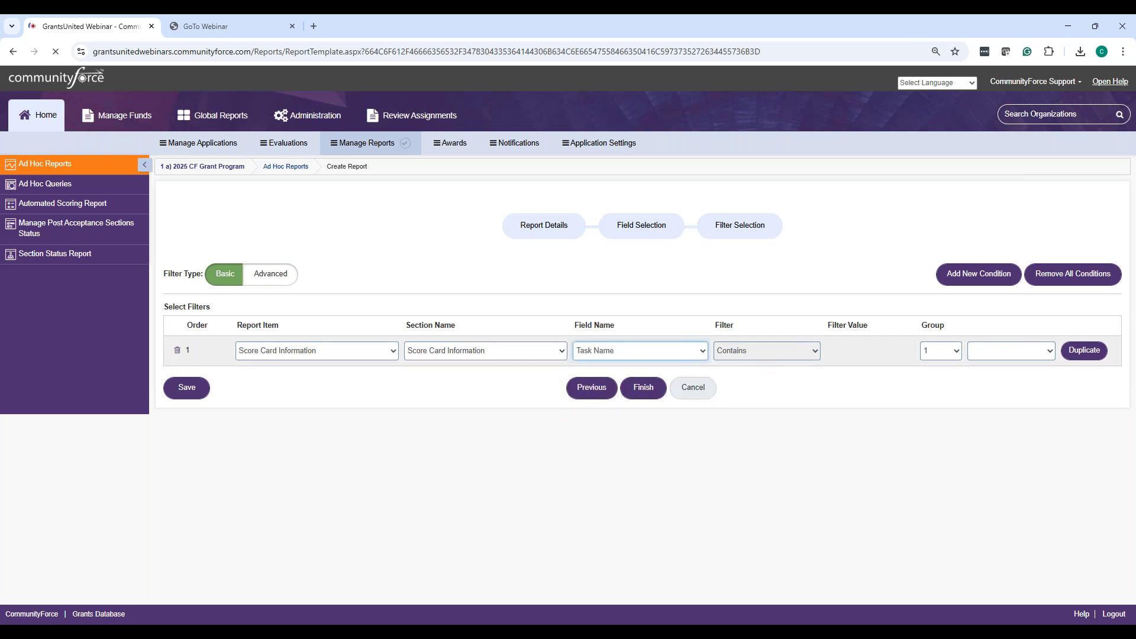
# Step: Set the Task Name condition to Equals Health Review and finish the report
pyautogui.click(781, 355)
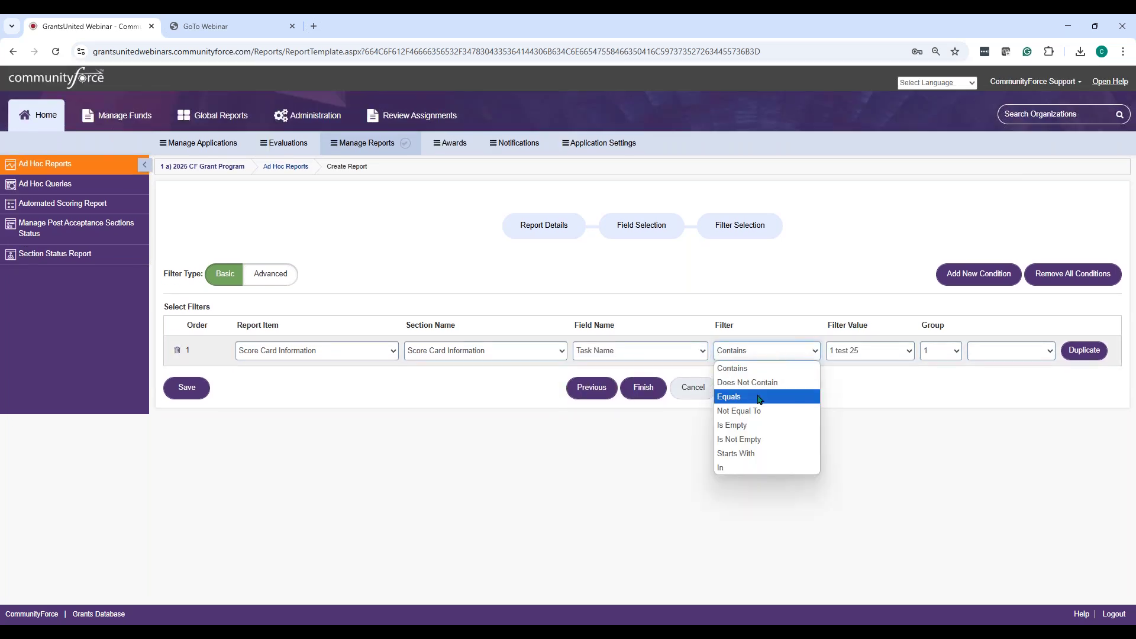
pyautogui.click(764, 392)
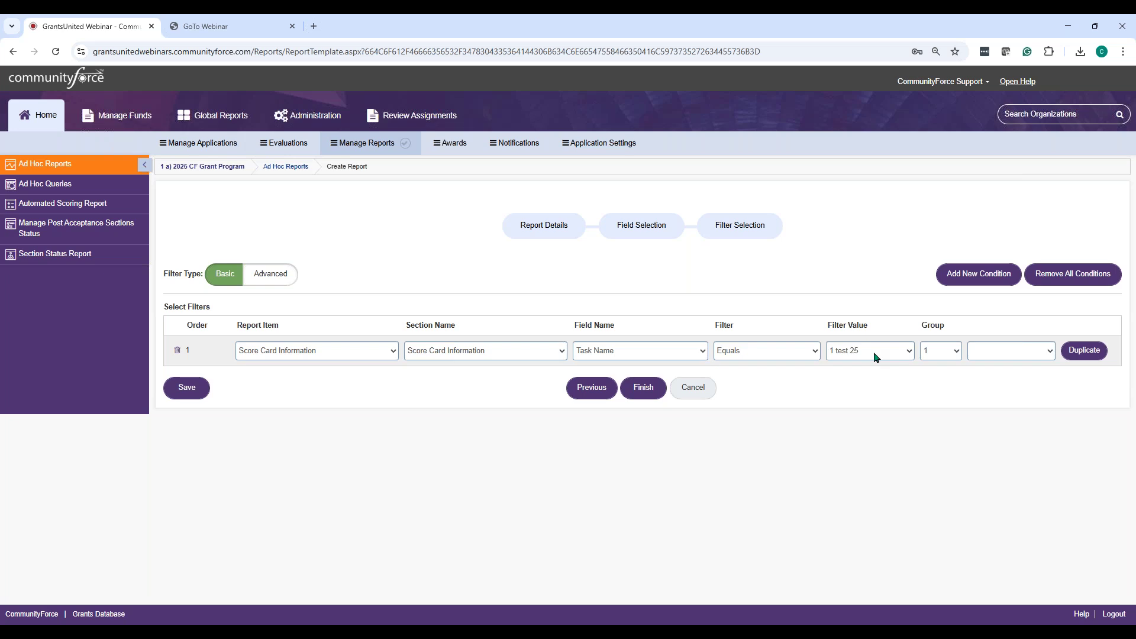
pyautogui.click(867, 353)
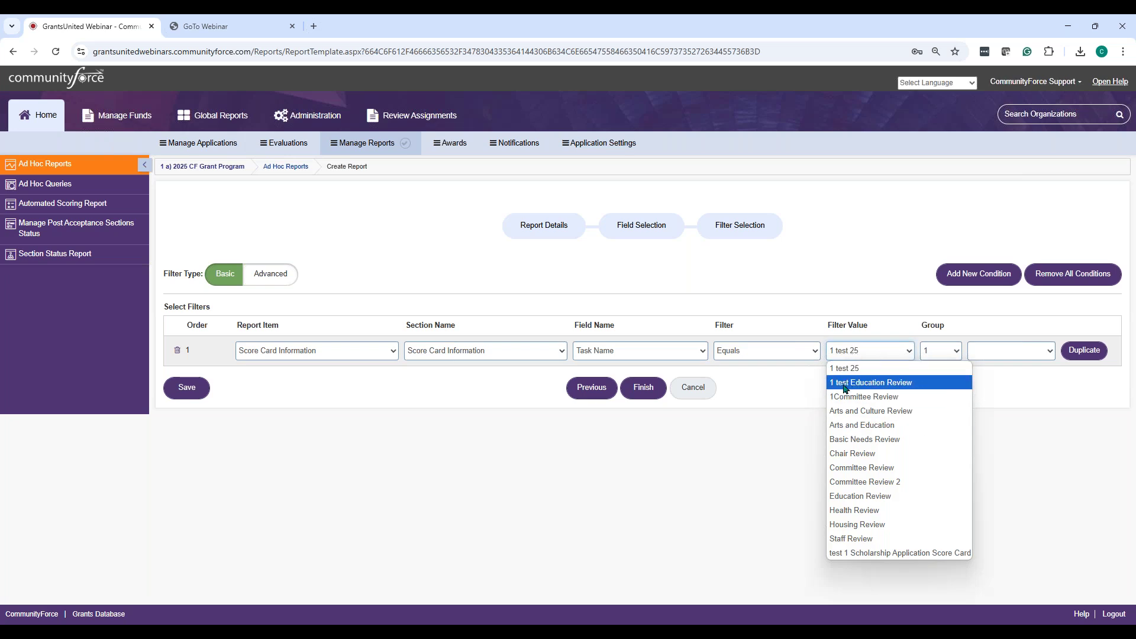
pyautogui.click(840, 510)
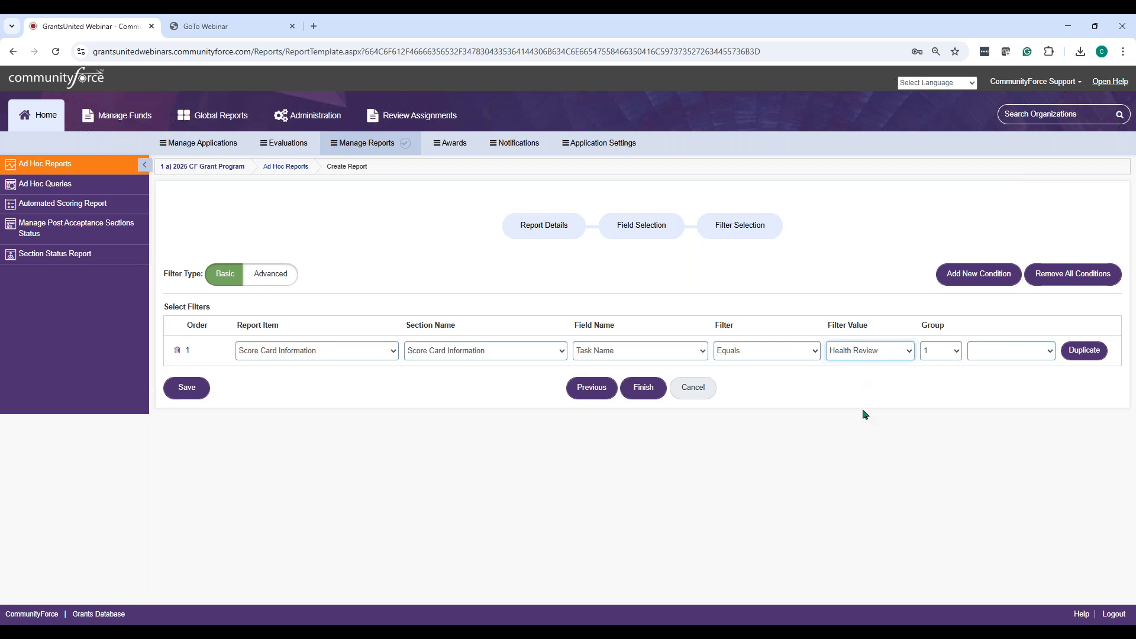
pyautogui.click(648, 400)
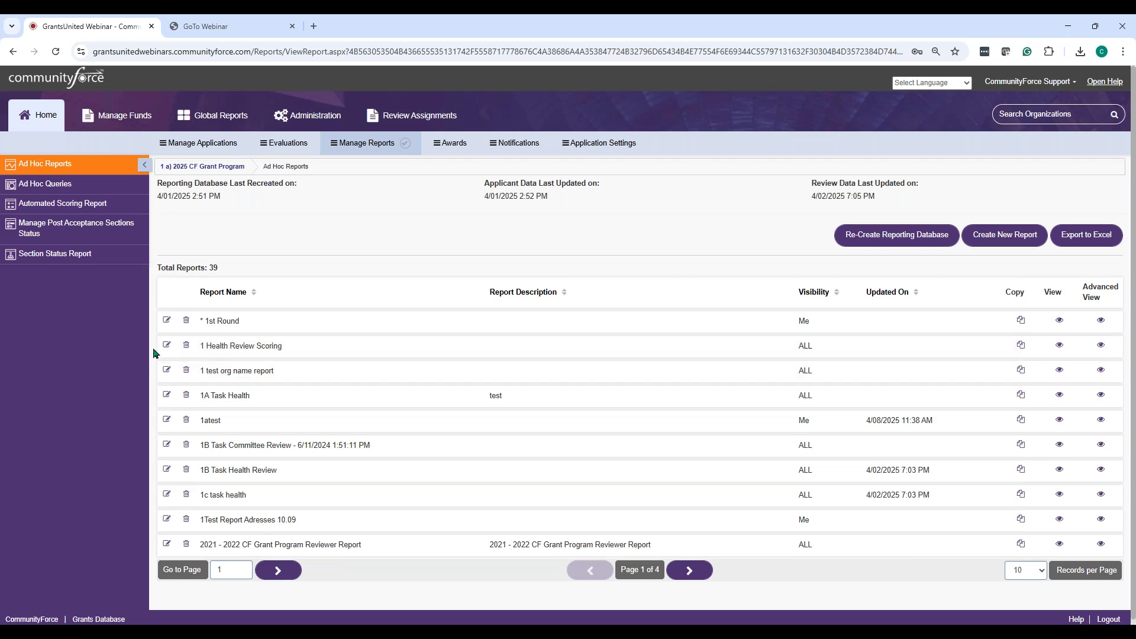
# Step: View the 1 Health Review Scoring report and examine each reviewer's scores, comments and funding recommendations across all applicants
pyautogui.click(1059, 346)
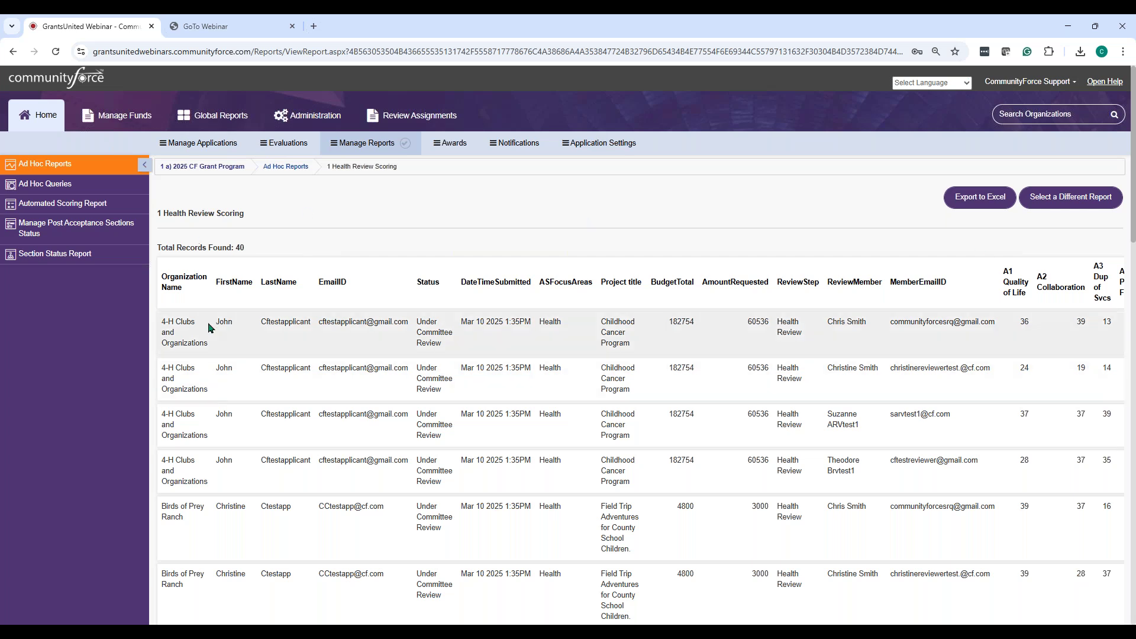
pyautogui.scroll(-6, 262, 506)
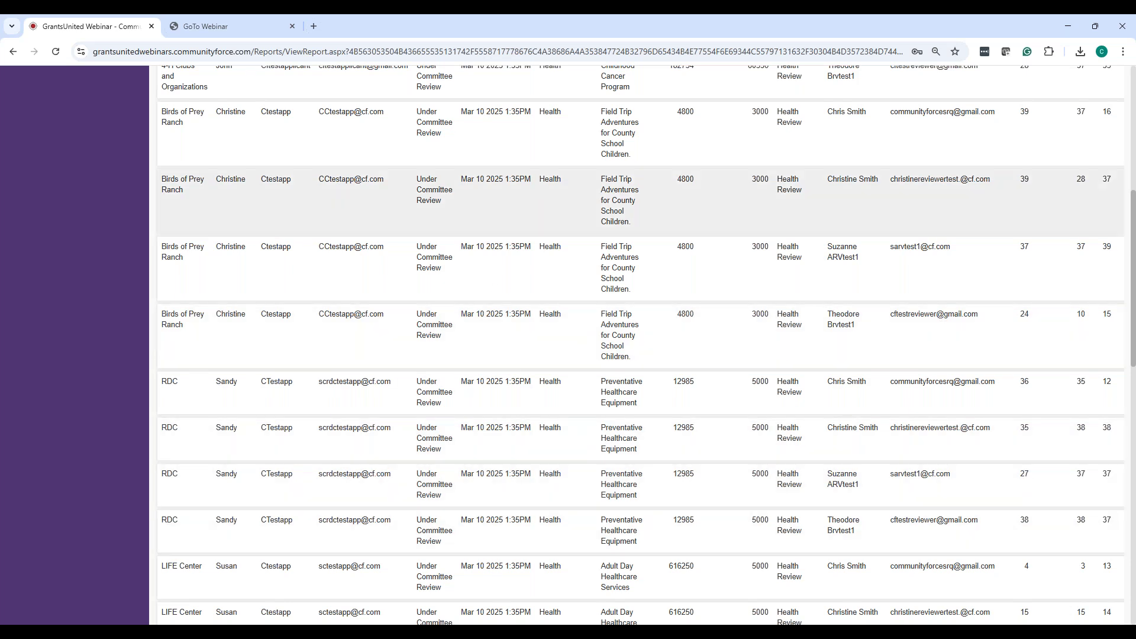
pyautogui.scroll(1, 746, 348)
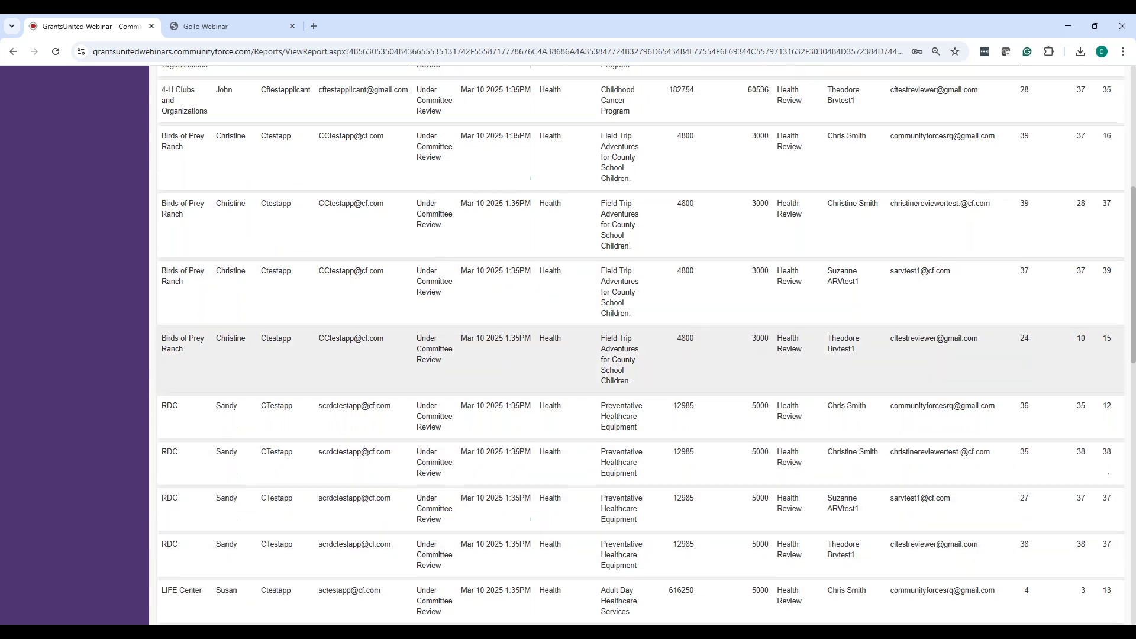
pyautogui.scroll(6, 975, 313)
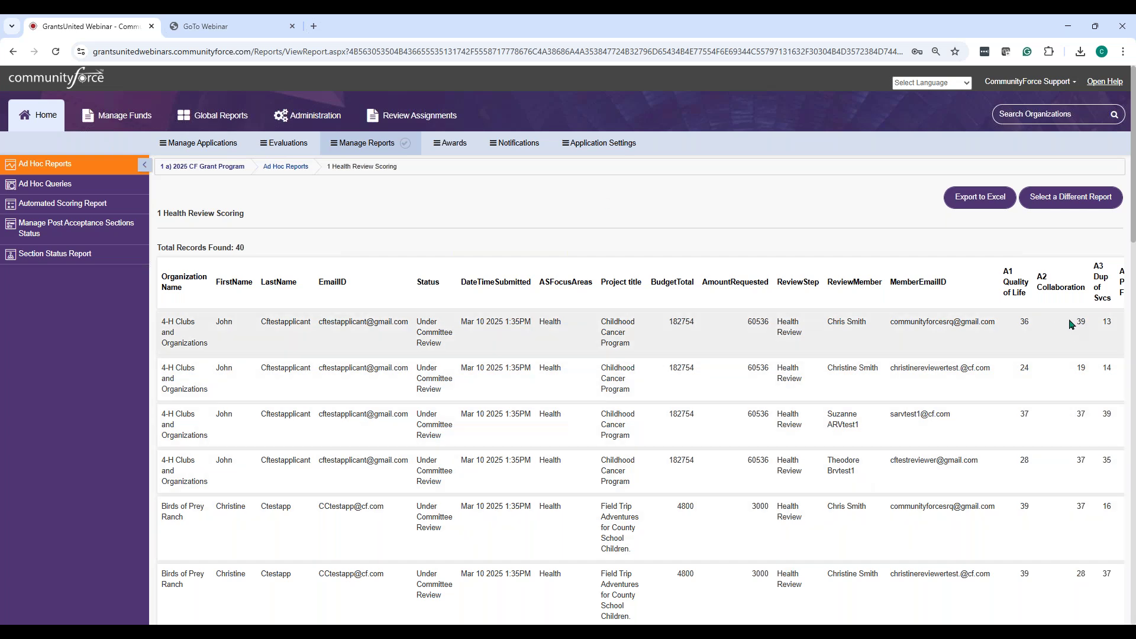
pyautogui.scroll(-1, 1068, 343)
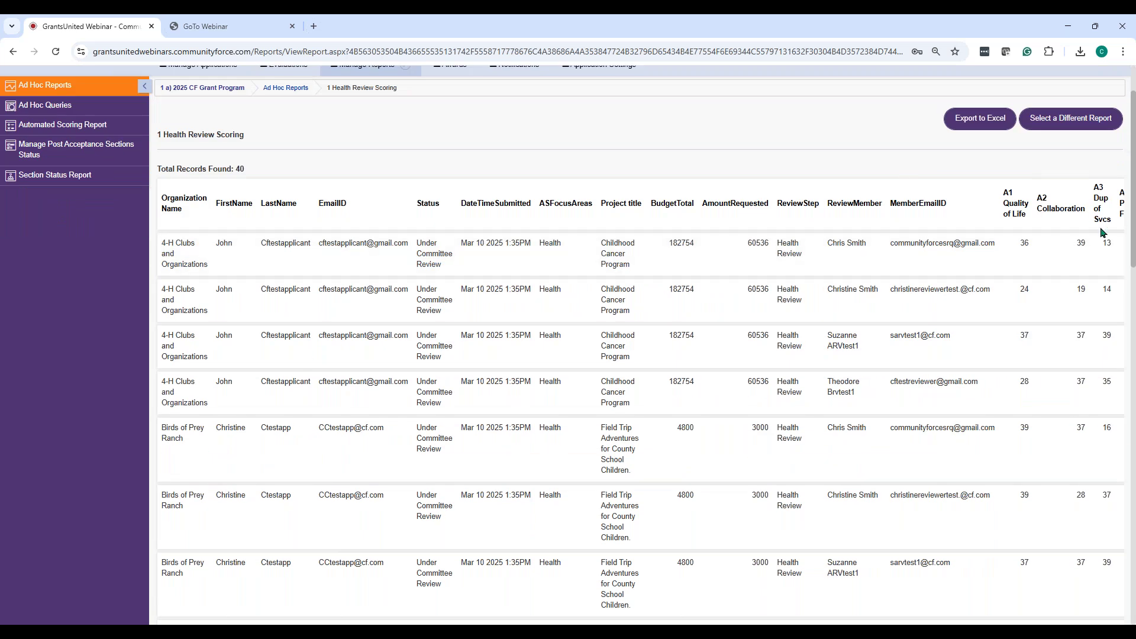
pyautogui.scroll(-3, 1104, 234)
pyautogui.scroll(-15, 1133, 284)
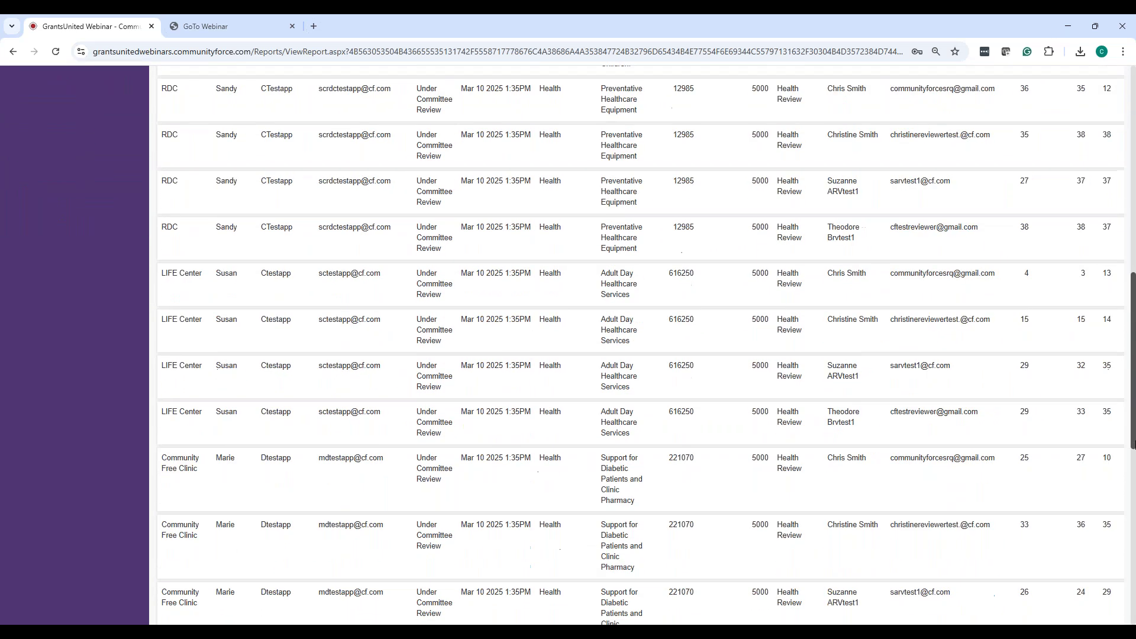
pyautogui.moveTo(622, 583); pyautogui.dragTo(990, 586)
pyautogui.scroll(10, 955, 571)
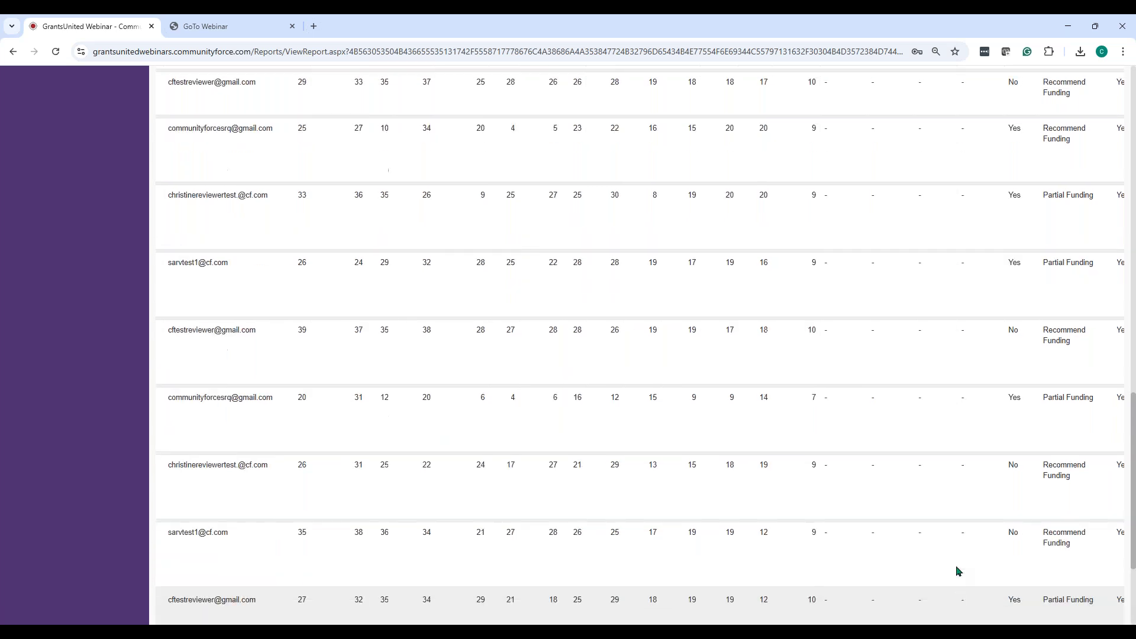
pyautogui.scroll(5, 307, 228)
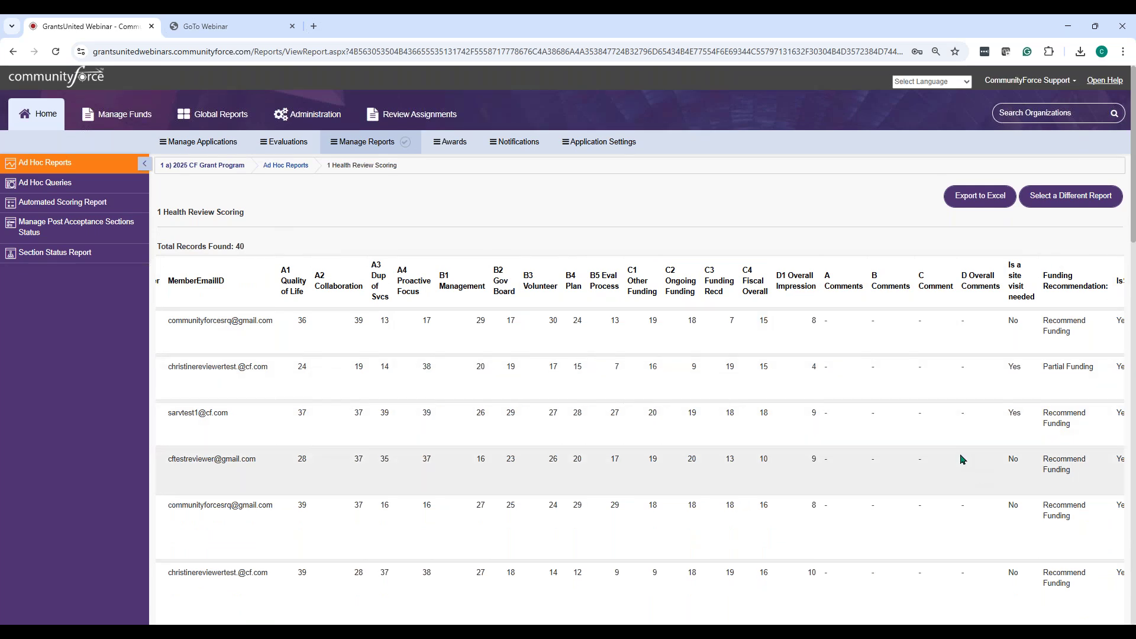
pyautogui.scroll(-5, 960, 453)
pyautogui.scroll(-8, 960, 443)
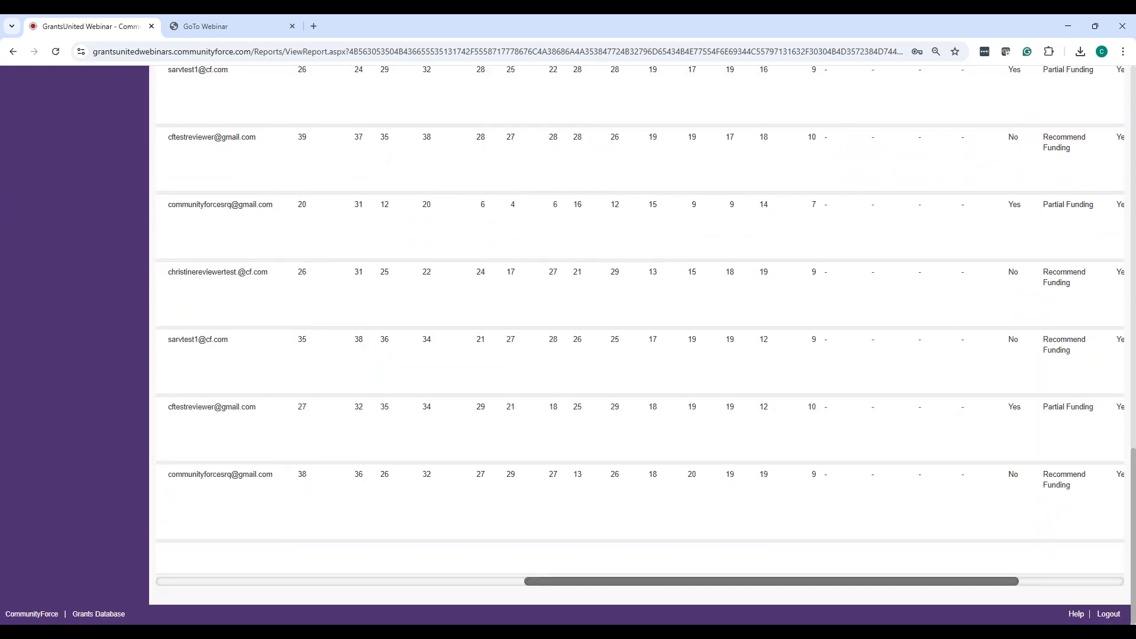
pyautogui.scroll(12, 1101, 509)
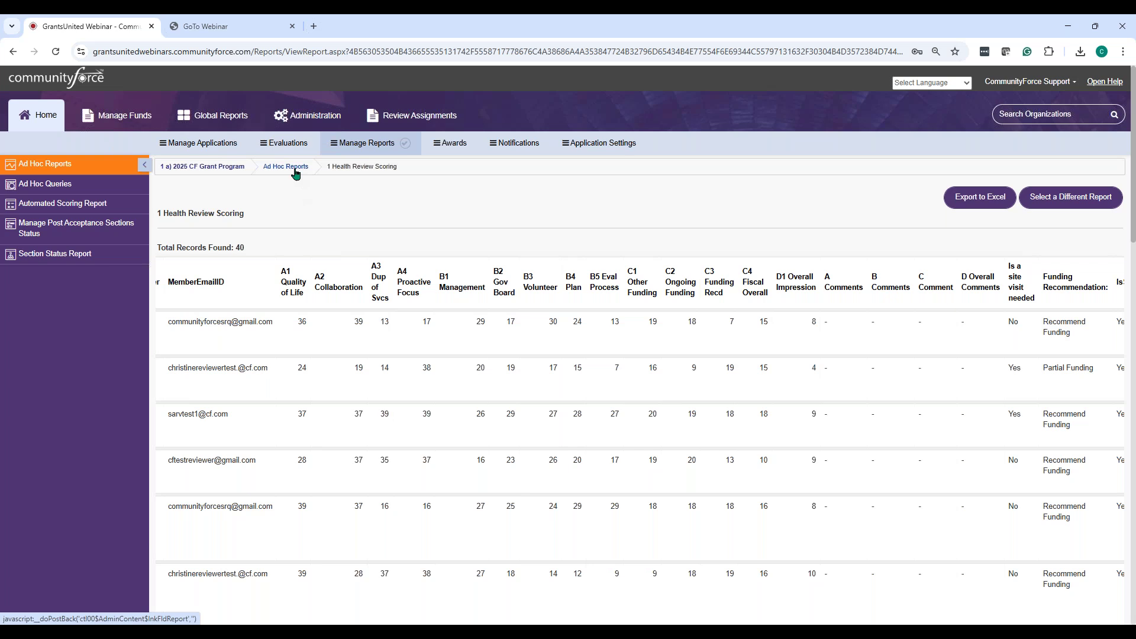
# Step: Return to the ad hoc reports list, copy the 1 Health Review Scoring report and open the copy for editing
pyautogui.click(295, 173)
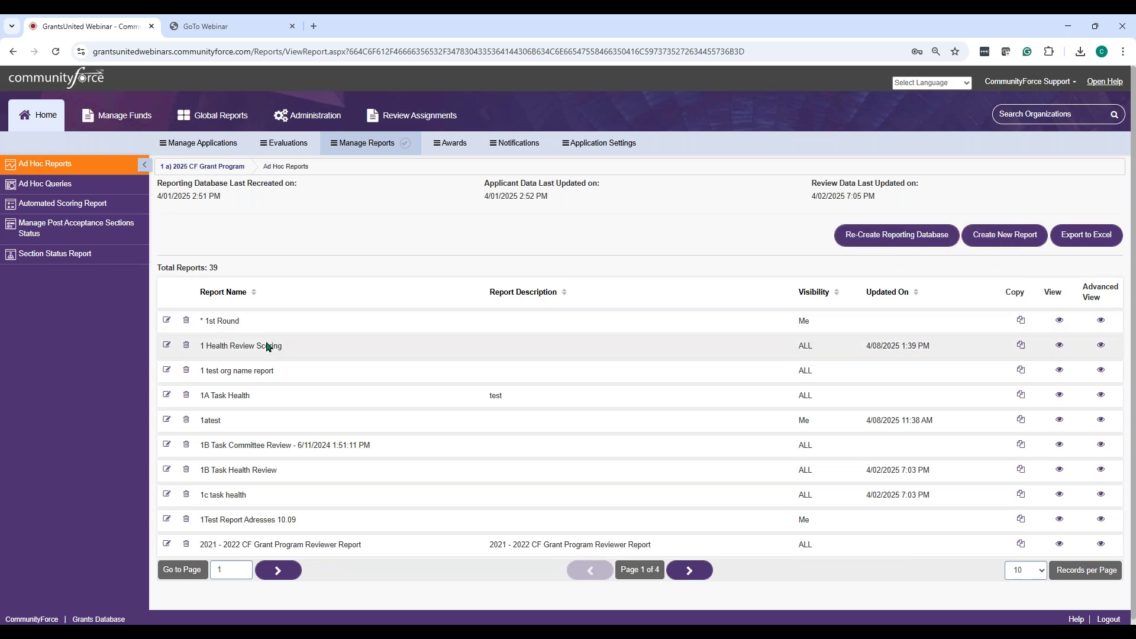
pyautogui.click(1022, 346)
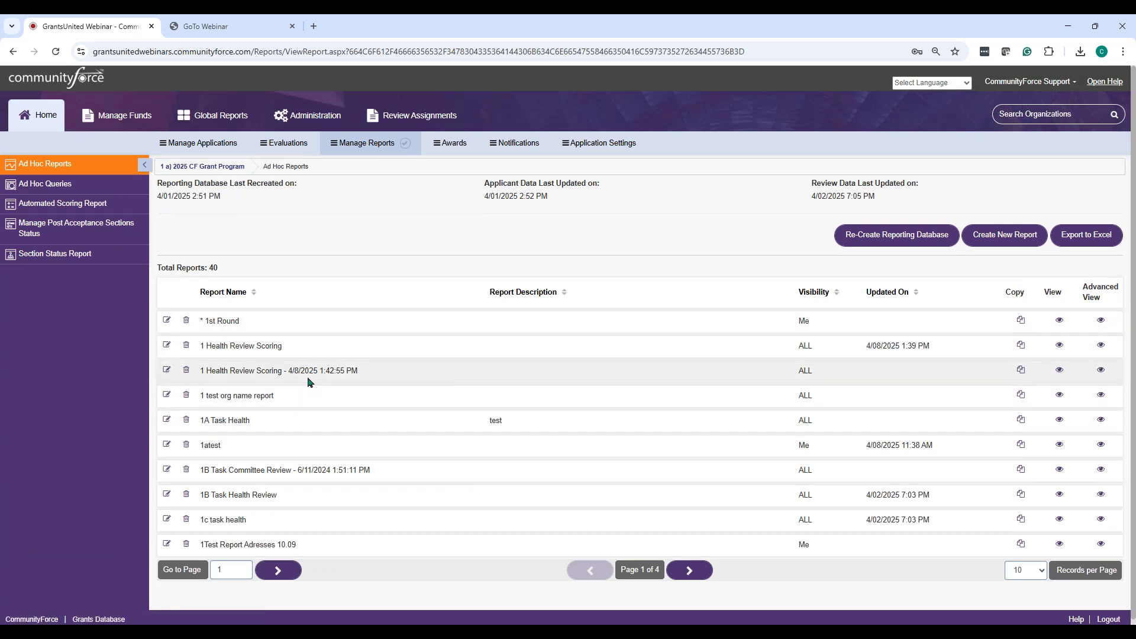
pyautogui.click(168, 375)
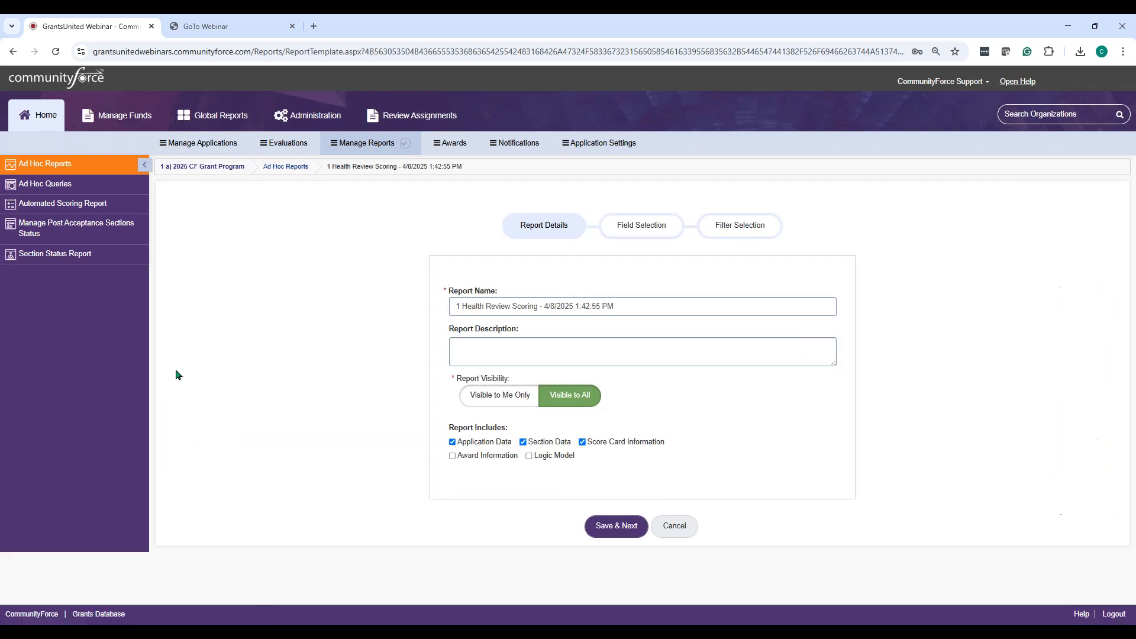
# Step: Rename the copied report "1 arts and education" and save it to continue to field selection
pyautogui.moveTo(621, 307); pyautogui.dragTo(432, 308)
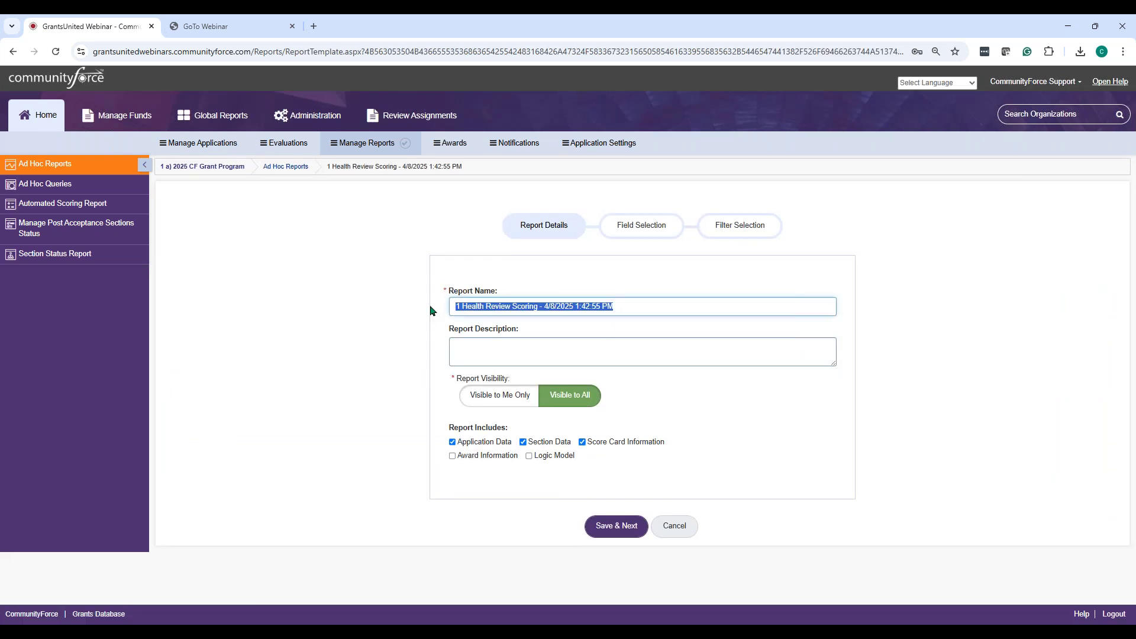
pyautogui.write('1 arts and education')
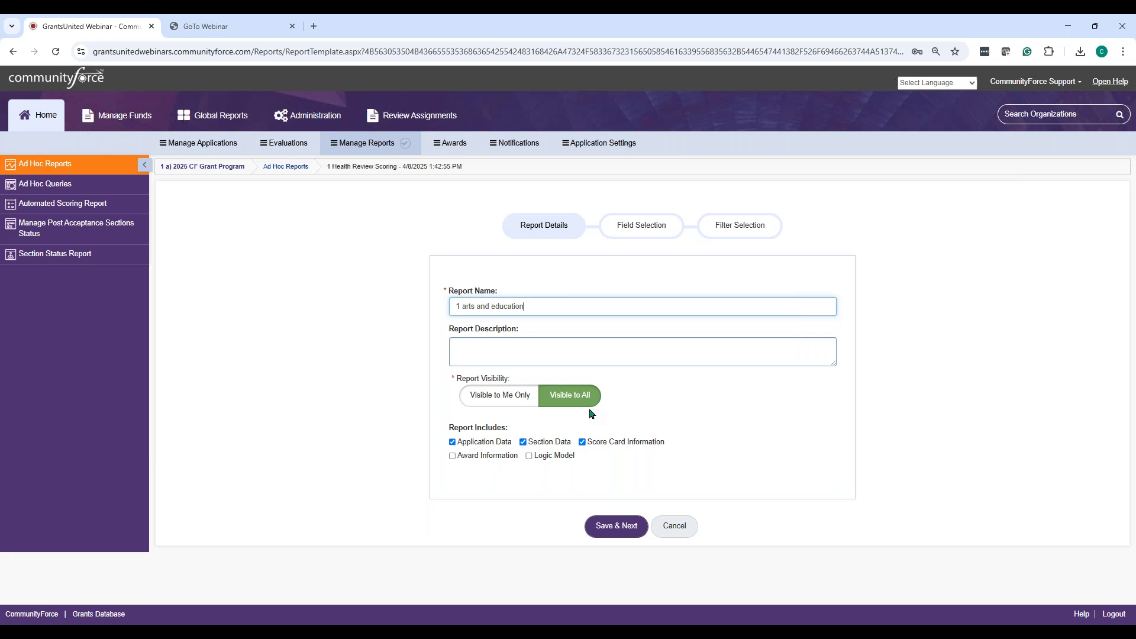
pyautogui.click(617, 526)
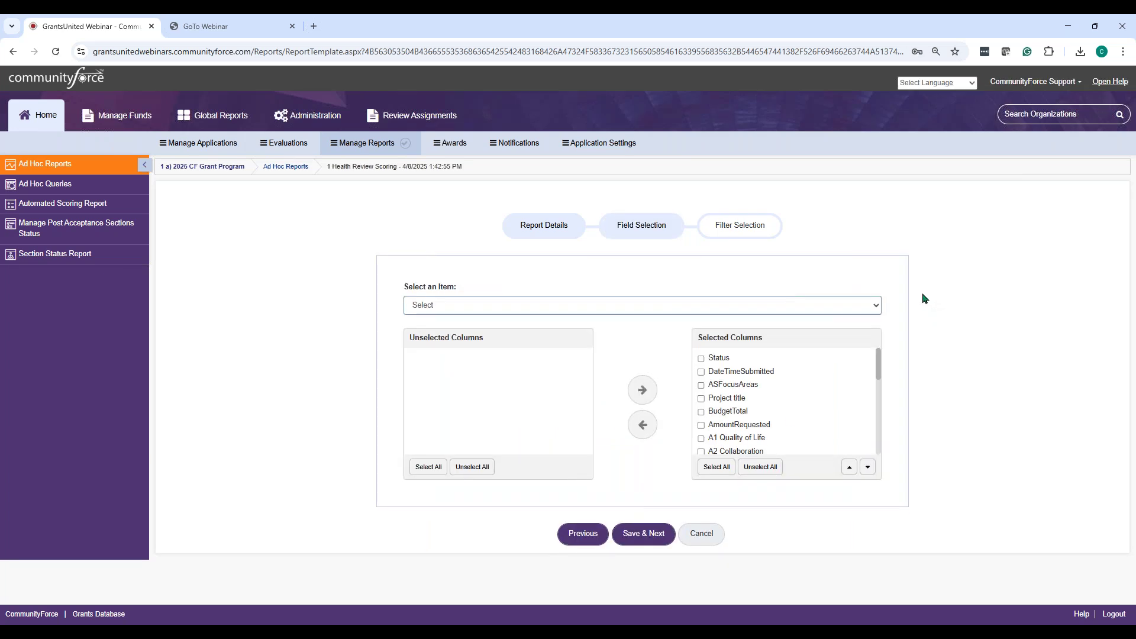
# Step: Examine the report's selected columns and compare the available fields of the Health Review and Arts and Education score cards
pyautogui.moveTo(880, 357); pyautogui.dragTo(882, 447)
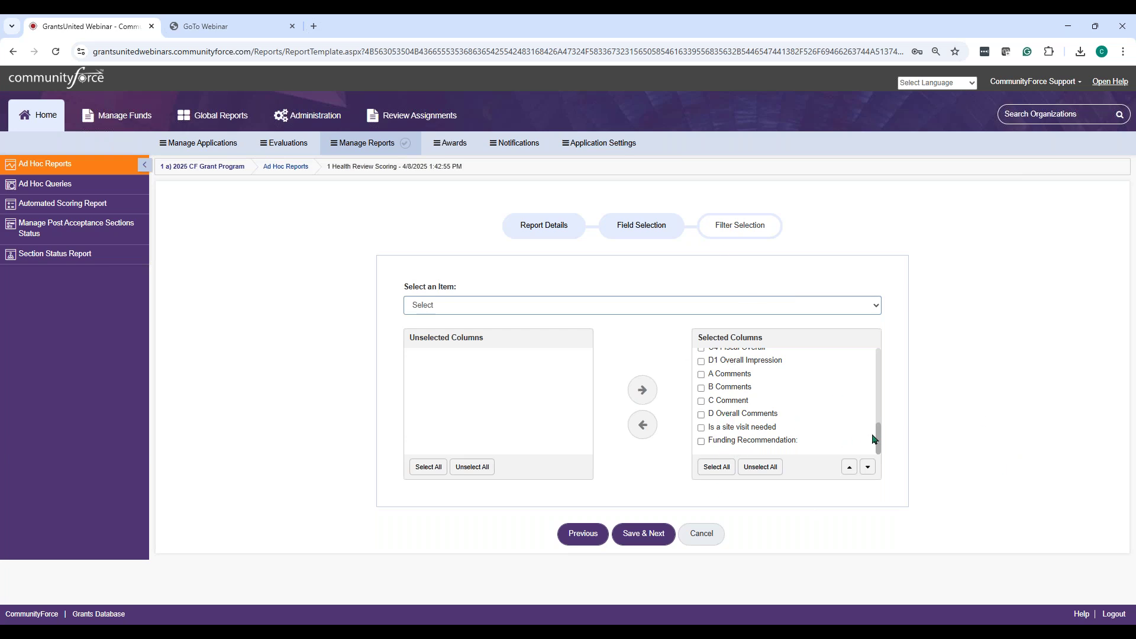
pyautogui.moveTo(878, 444); pyautogui.dragTo(877, 361)
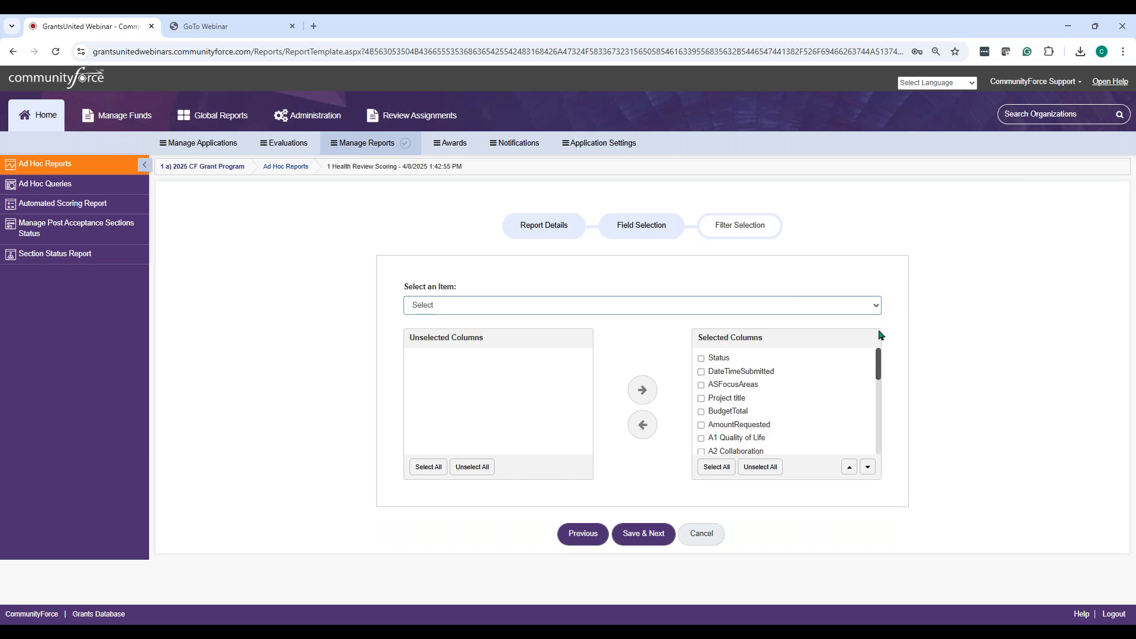
pyautogui.click(872, 305)
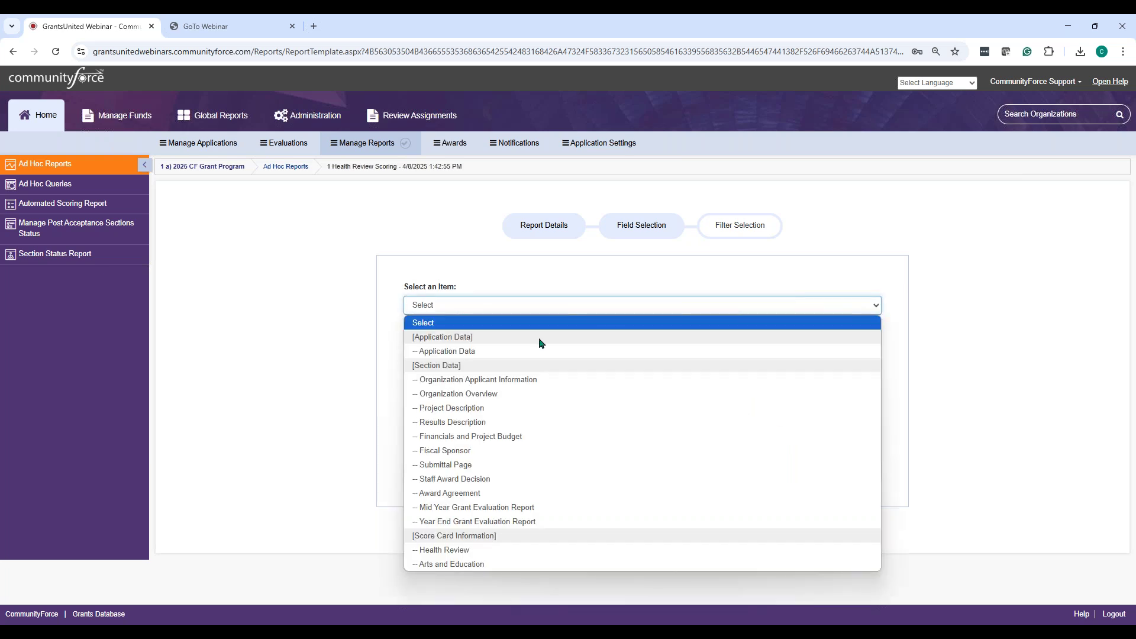
pyautogui.click(473, 549)
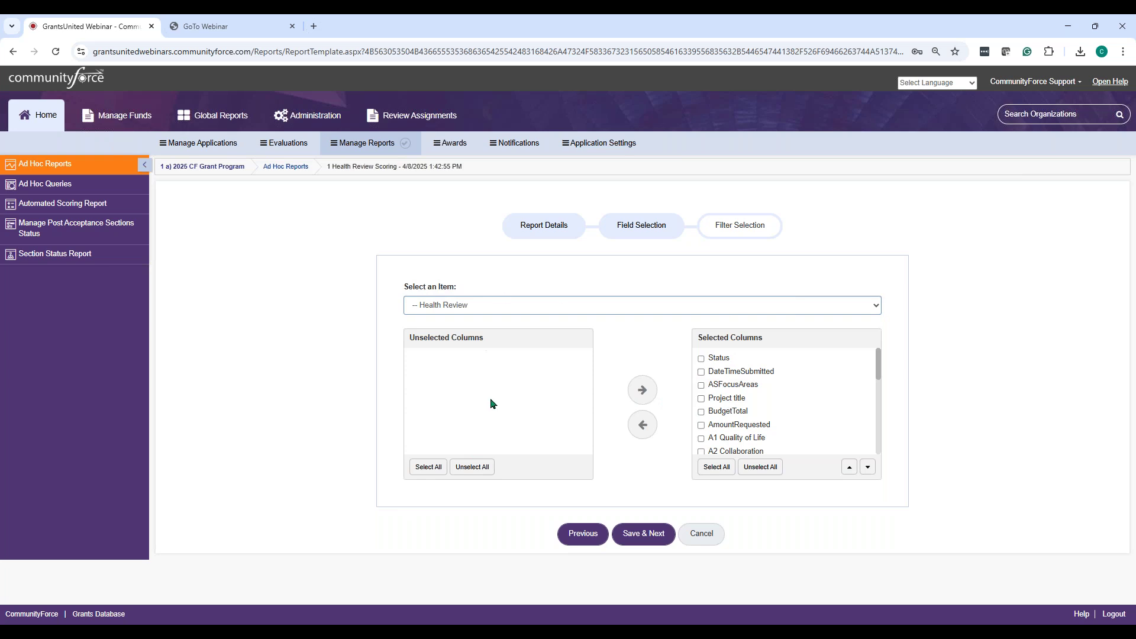
pyautogui.click(477, 312)
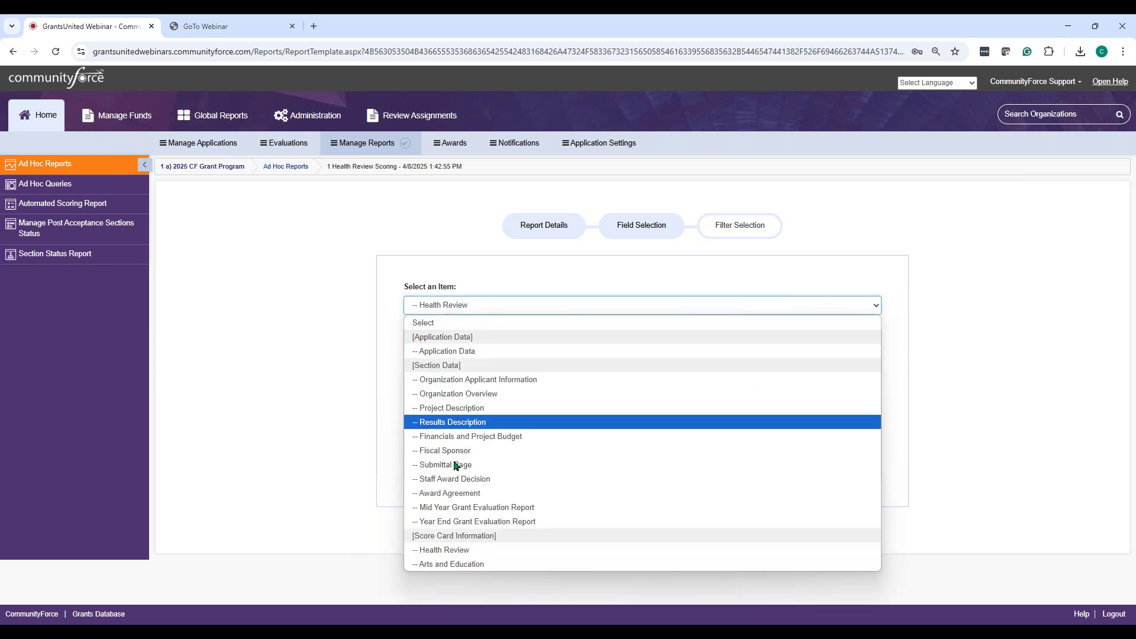
pyautogui.click(445, 564)
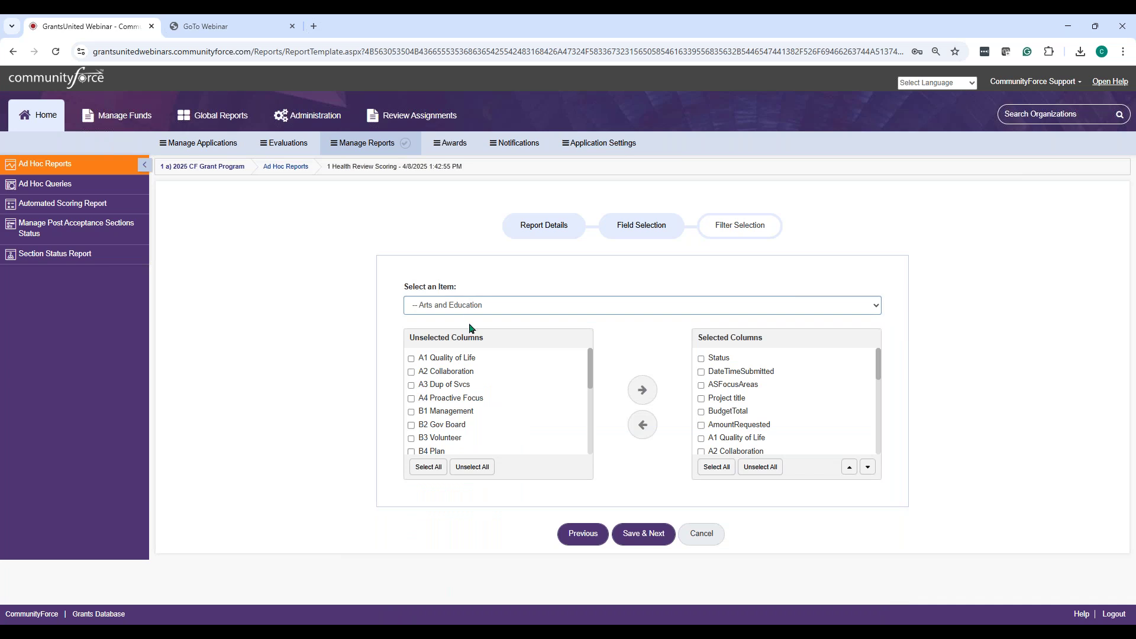
pyautogui.click(469, 306)
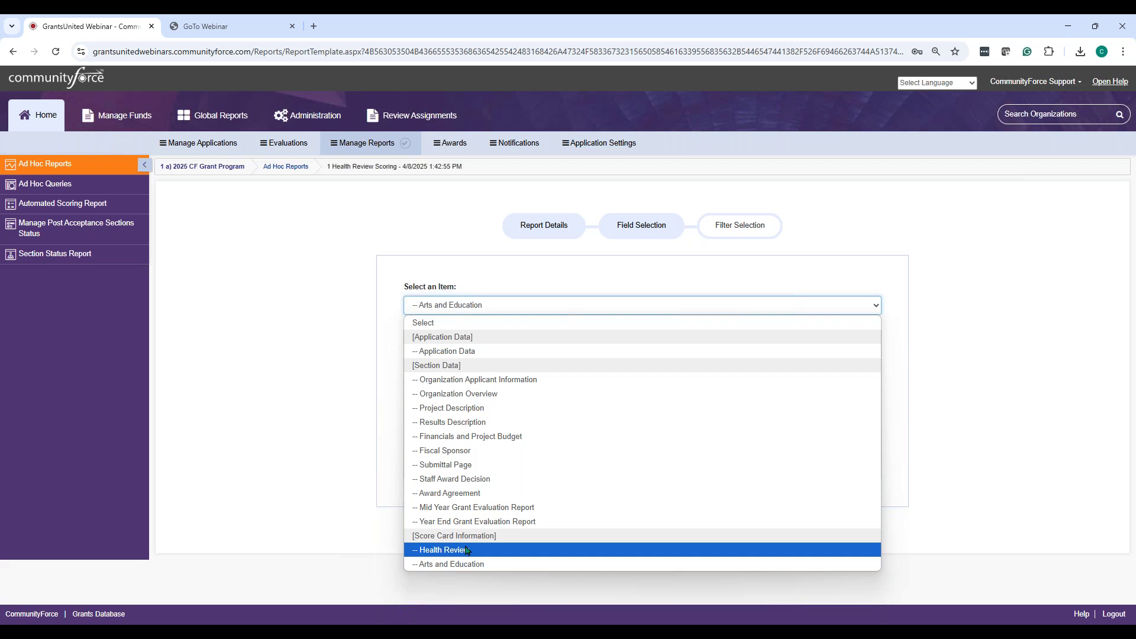
pyautogui.click(445, 549)
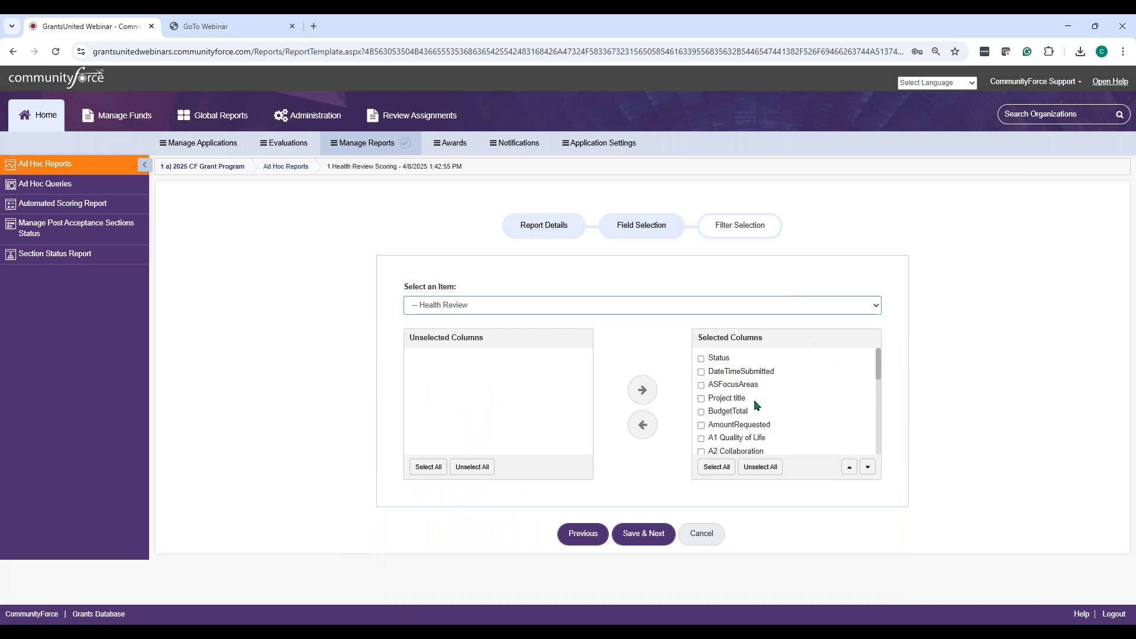
# Step: Remove all Health Review score card columns from the report, keeping Status, DateTimeSubmitted, ASFocusAreas, Project title, BudgetTotal and AmountRequested
pyautogui.moveTo(878, 360)
pyautogui.mouseDown()
pyautogui.moveTo(870, 458)
pyautogui.moveTo(877, 337)
pyautogui.moveTo(878, 381)
pyautogui.moveTo(872, 363)
pyautogui.mouseUp()
pyautogui.click(701, 415)
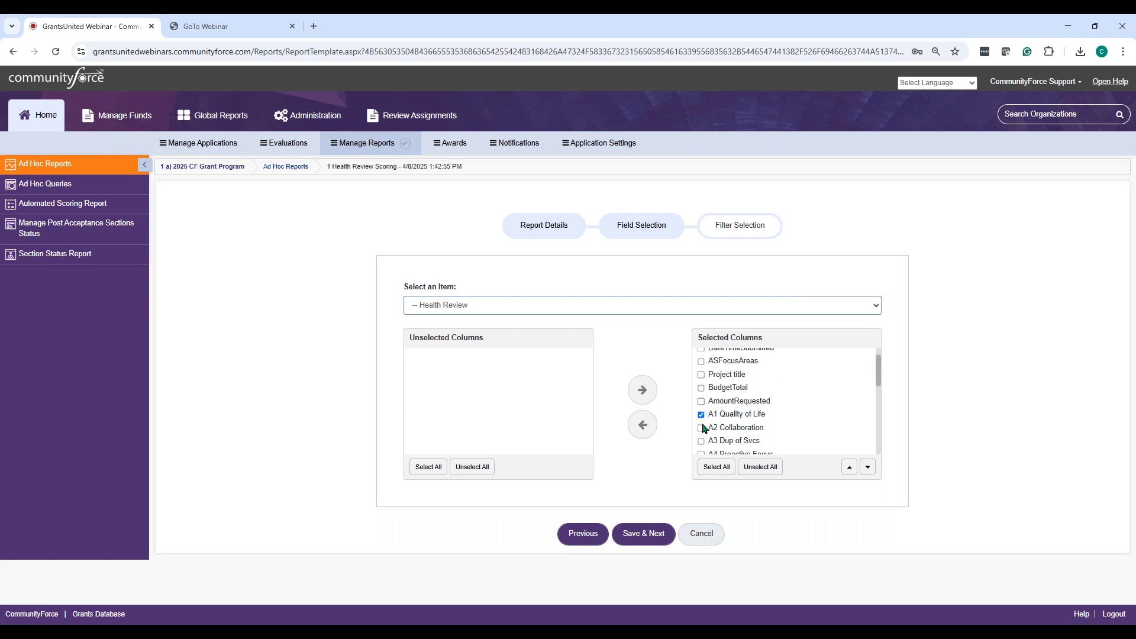
pyautogui.click(701, 428)
pyautogui.click(701, 442)
pyautogui.scroll(-3, 705, 417)
pyautogui.scroll(3, 704, 373)
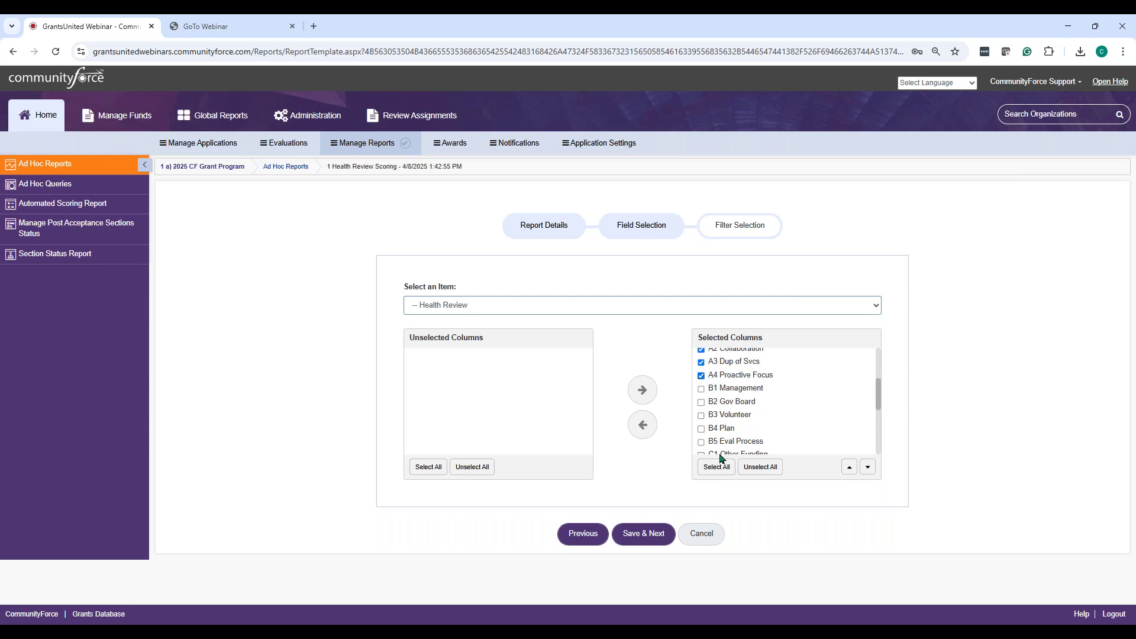
pyautogui.scroll(3, 739, 387)
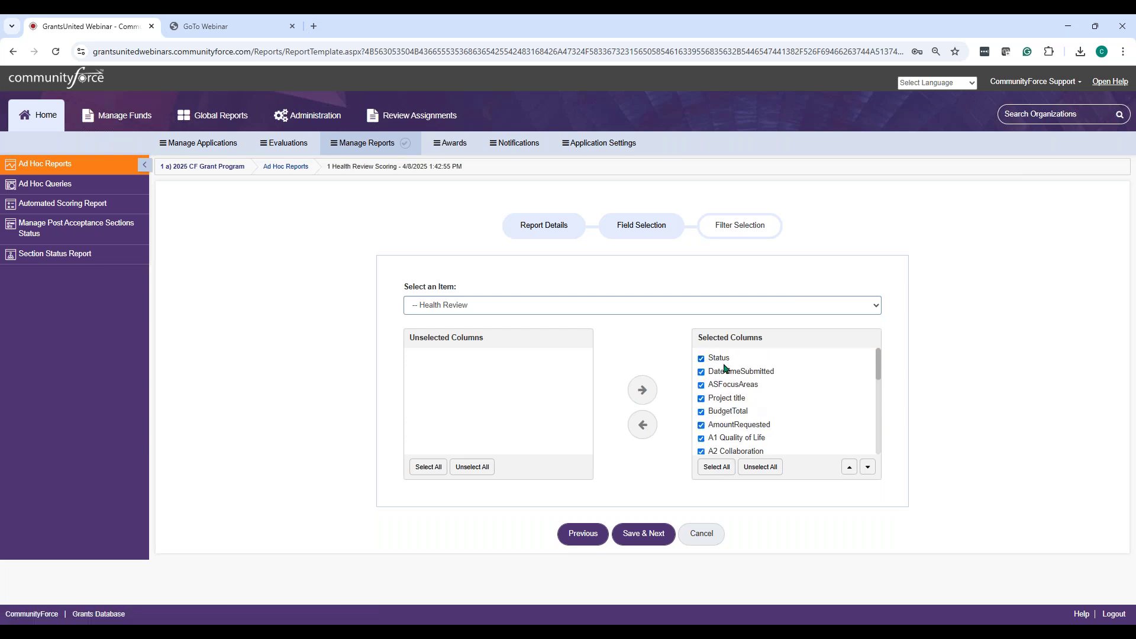
pyautogui.click(702, 358)
pyautogui.click(701, 385)
pyautogui.click(701, 371)
pyautogui.click(702, 399)
pyautogui.click(701, 412)
pyautogui.click(701, 425)
pyautogui.scroll(-1, 780, 419)
pyautogui.scroll(-4, 780, 417)
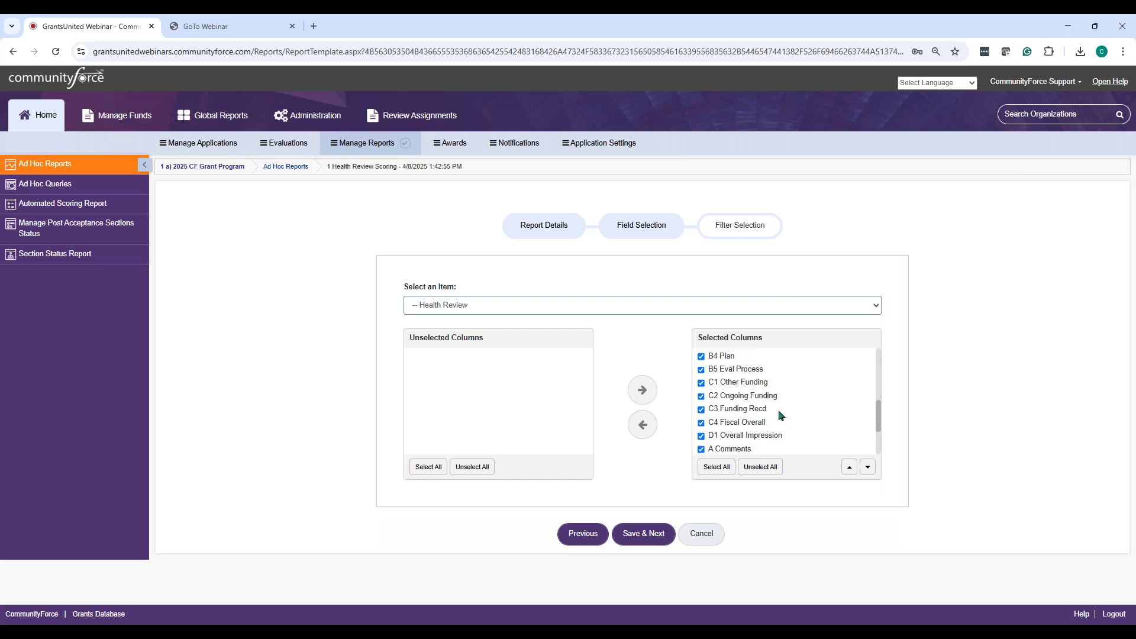
pyautogui.moveTo(884, 431); pyautogui.dragTo(888, 349)
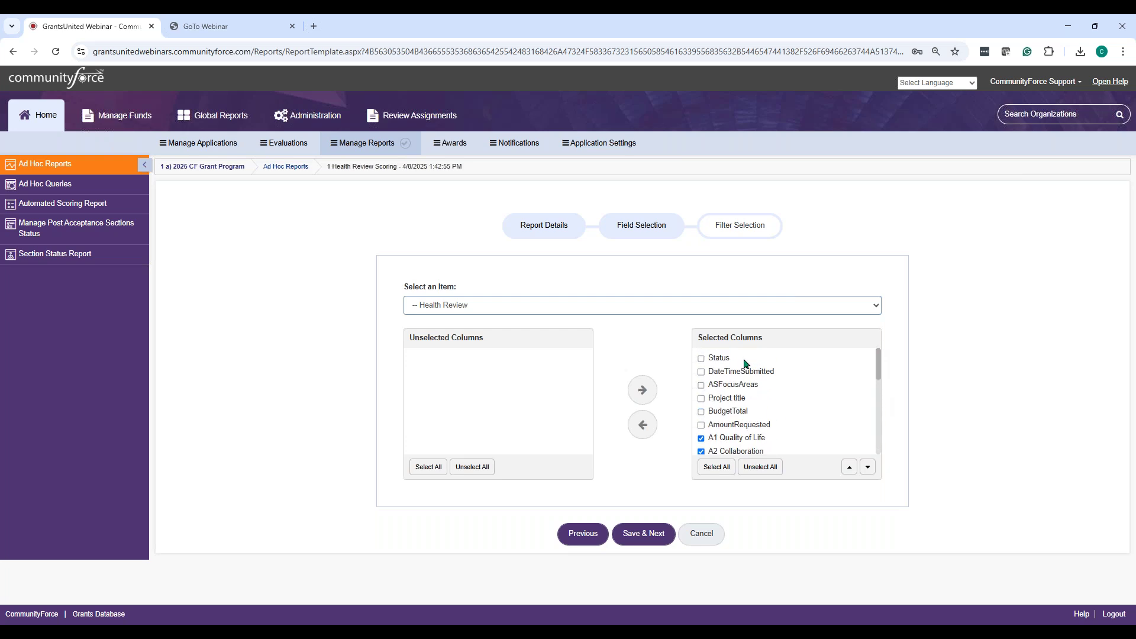
pyautogui.click(643, 436)
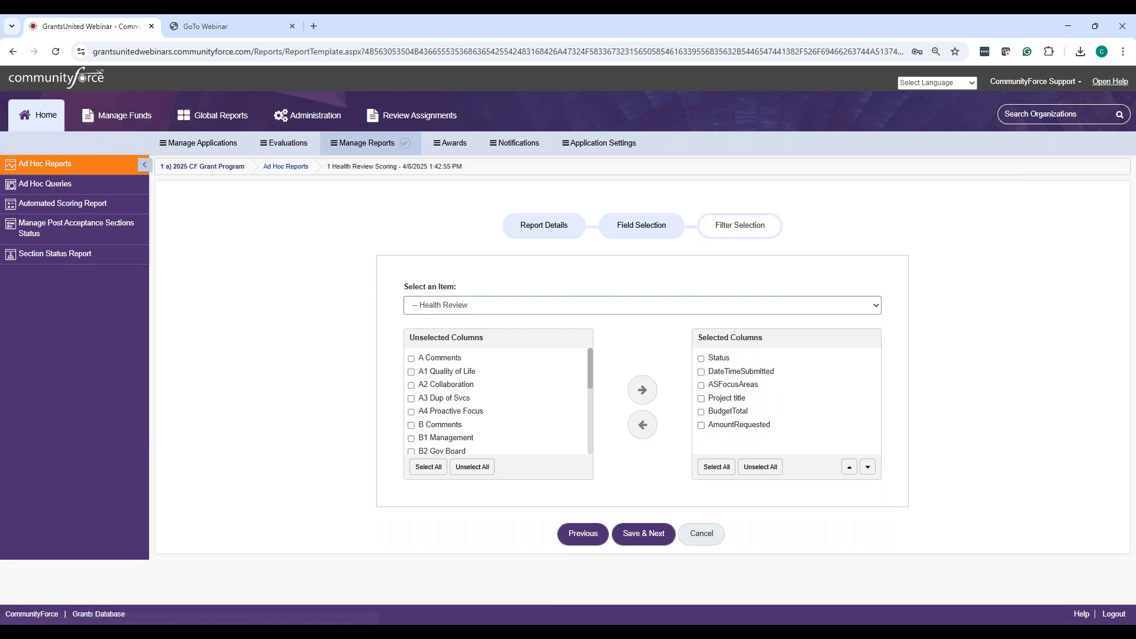
# Step: Add all Arts and Education score card columns to the report and save to continue to filter selection
pyautogui.click(544, 305)
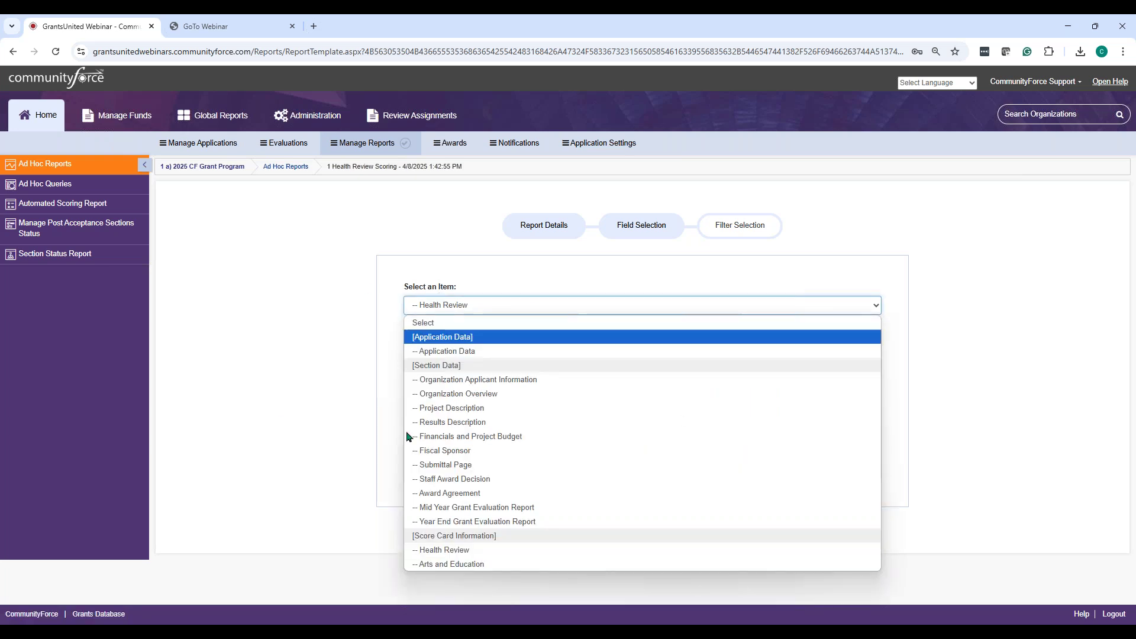
pyautogui.click(439, 564)
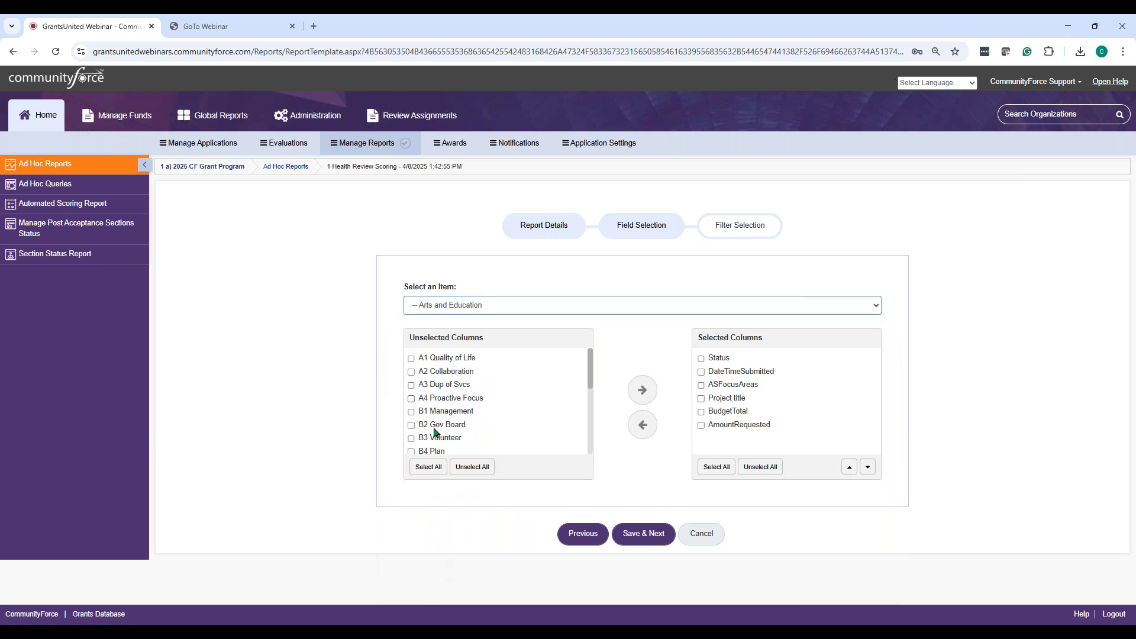
pyautogui.click(427, 467)
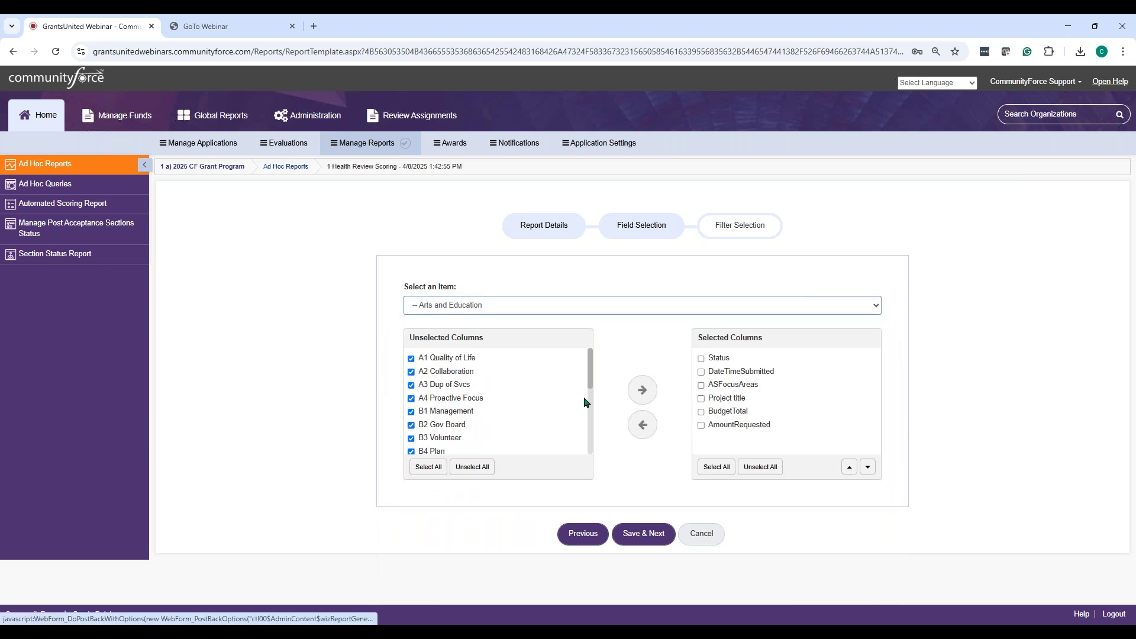
pyautogui.click(648, 391)
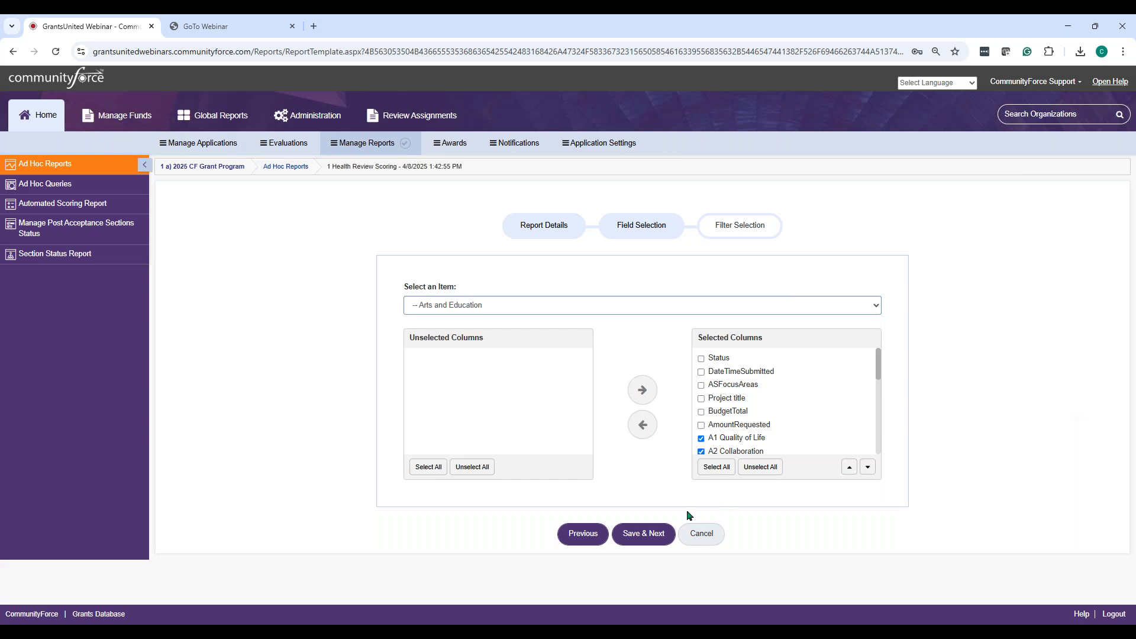
pyautogui.click(642, 530)
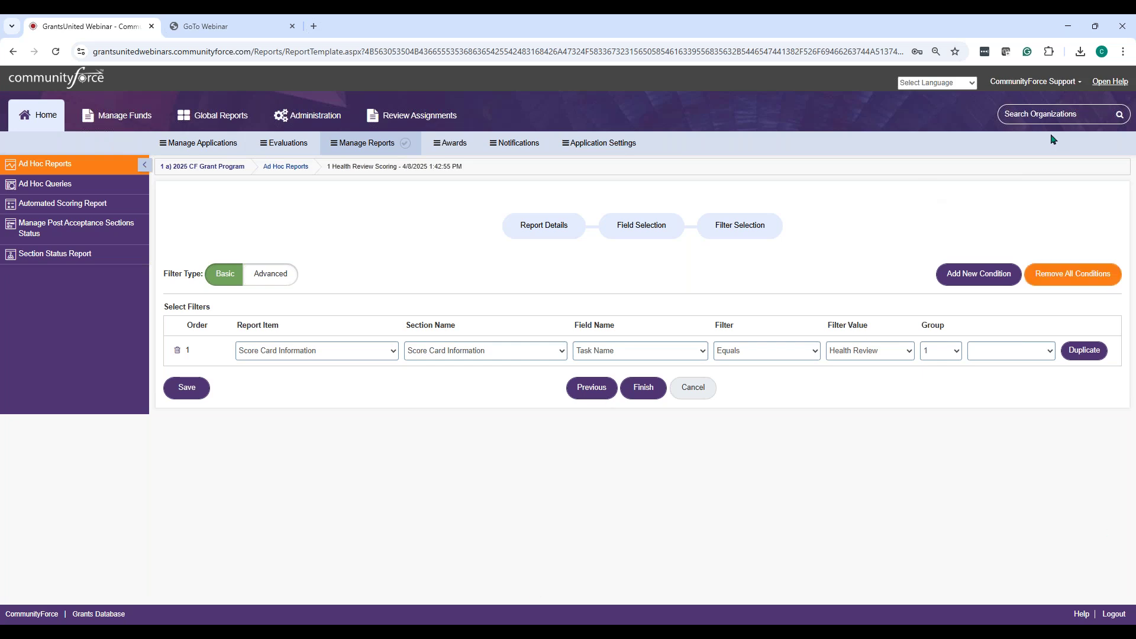
# Step: Set the Task Name filter value to Arts and Education, then finish and view the report
pyautogui.click(869, 354)
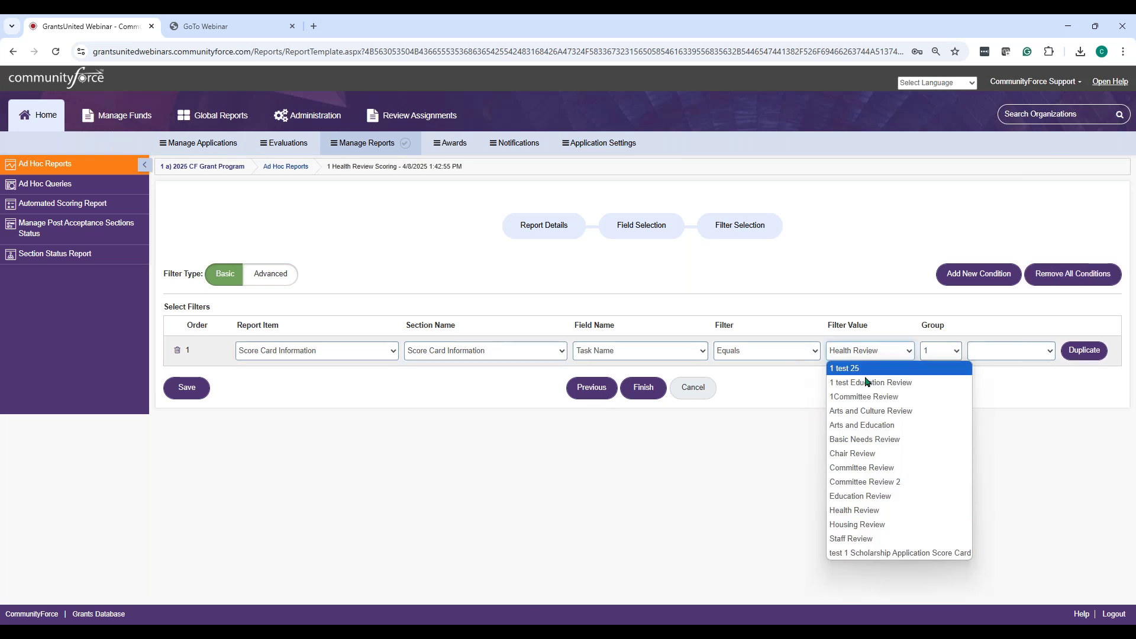
pyautogui.click(875, 425)
pyautogui.click(651, 394)
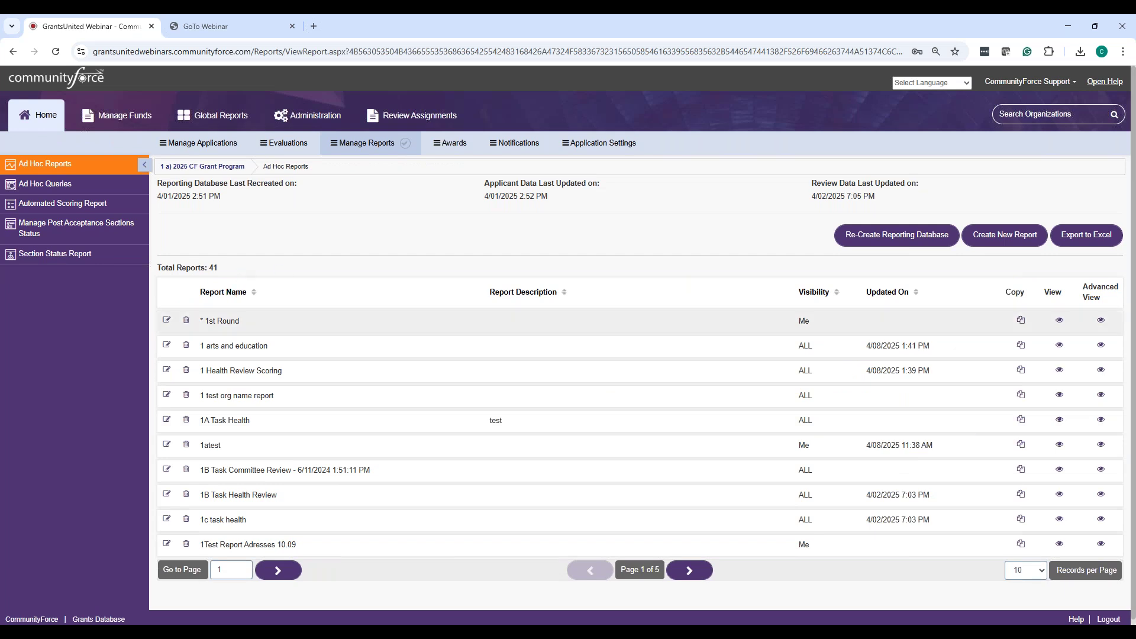
pyautogui.click(1059, 349)
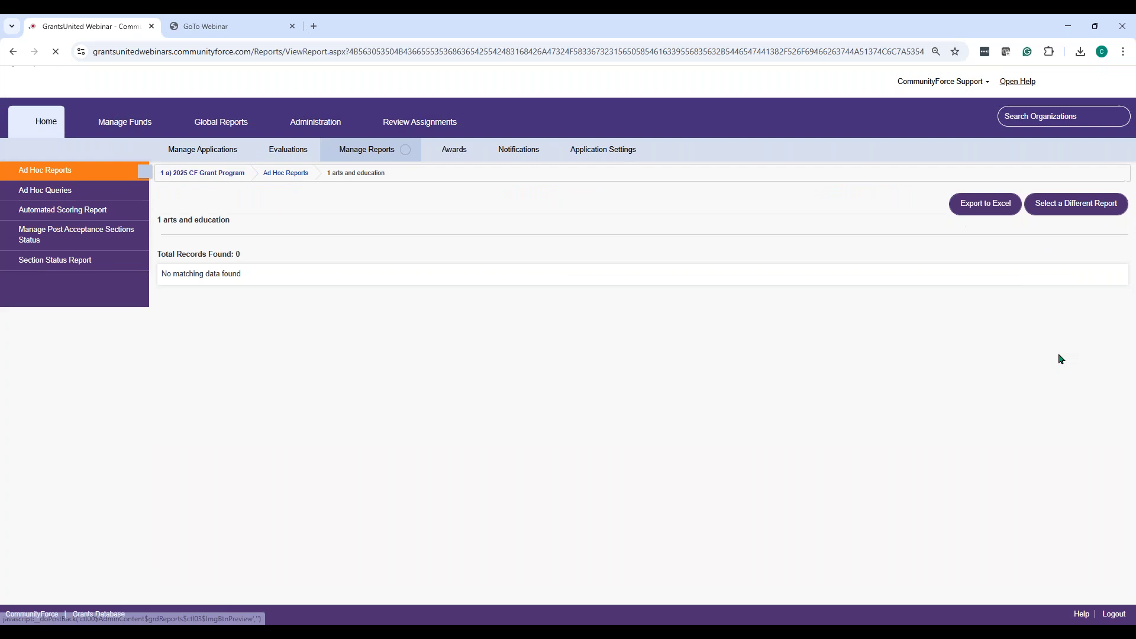
pyautogui.click(286, 167)
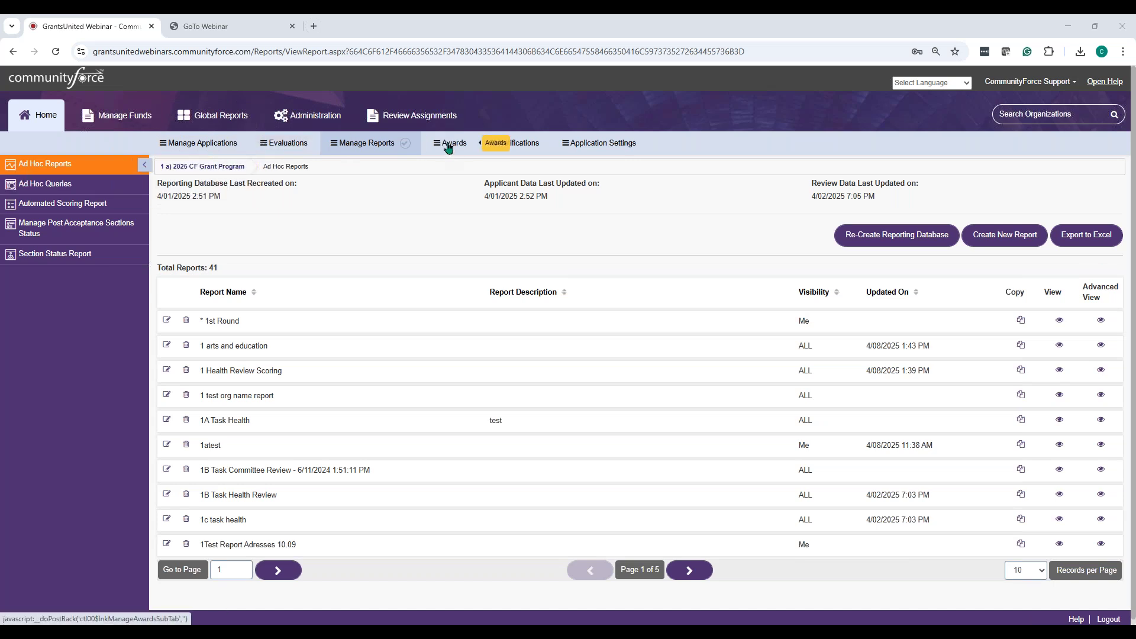
# Step: Open the Arts and Education task in the reviewer task setup, toggle Display on Review Reports, and exit without saving
pyautogui.click(308, 145)
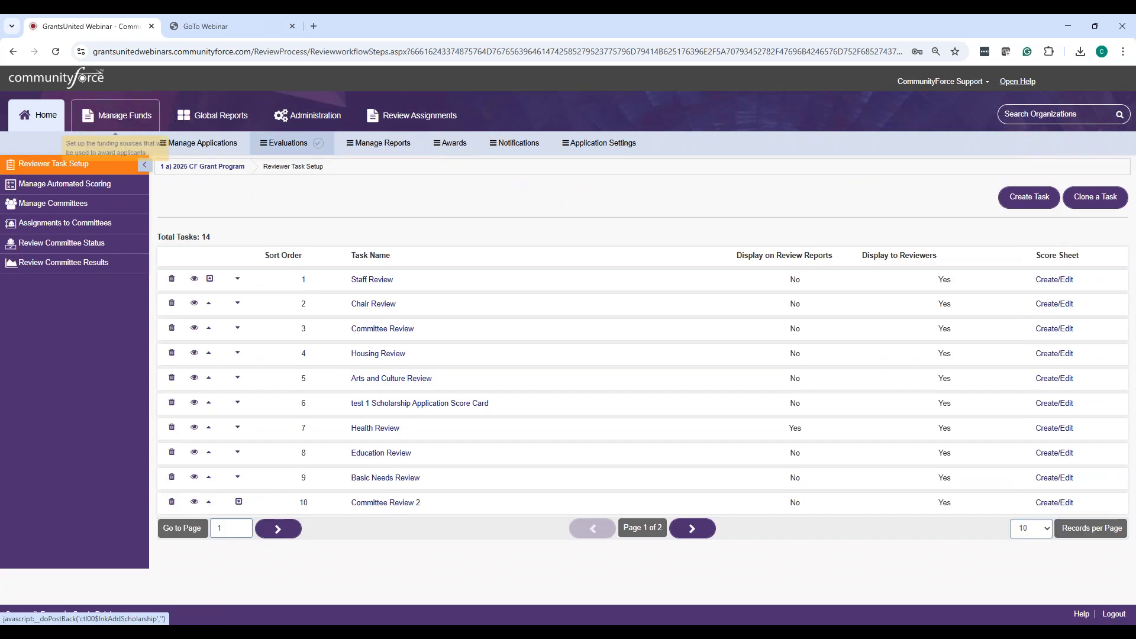
pyautogui.click(70, 165)
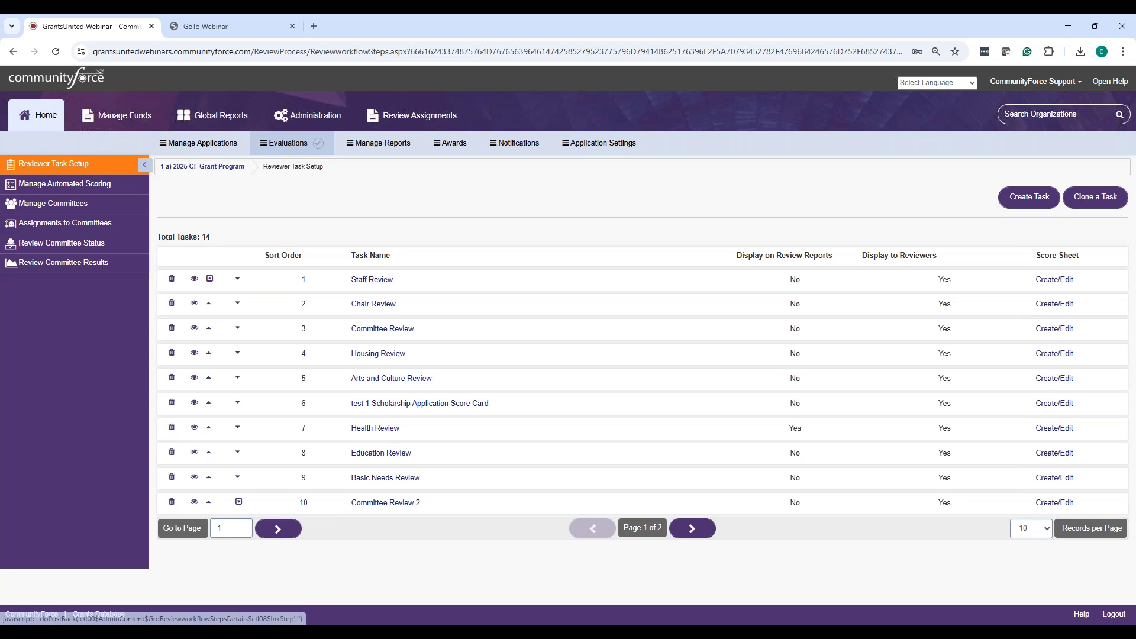
pyautogui.click(708, 528)
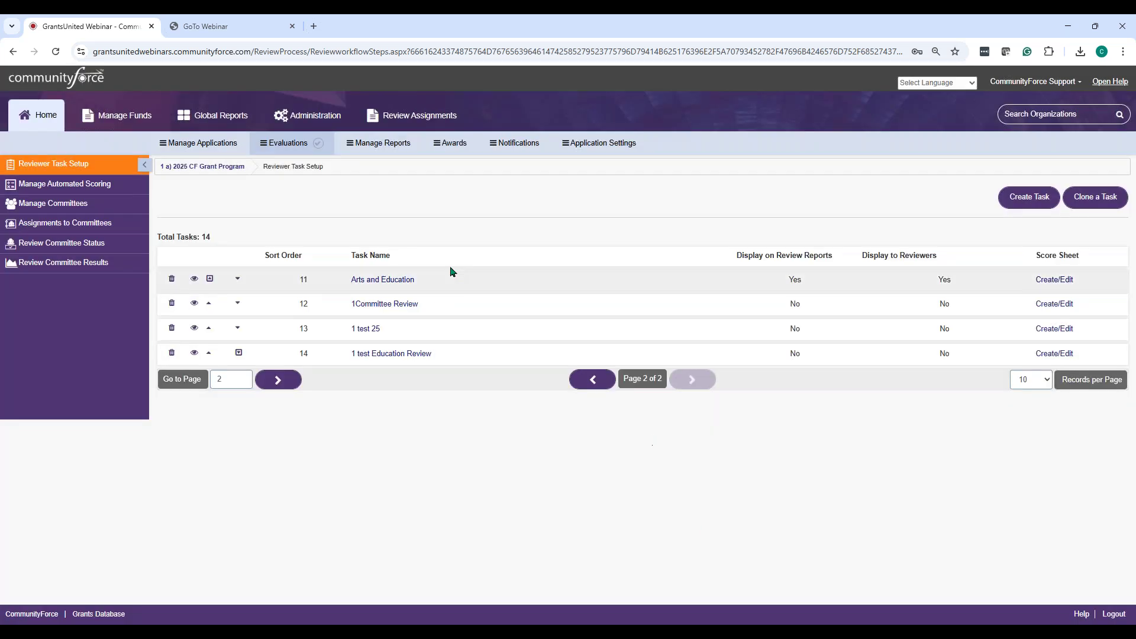
pyautogui.click(400, 280)
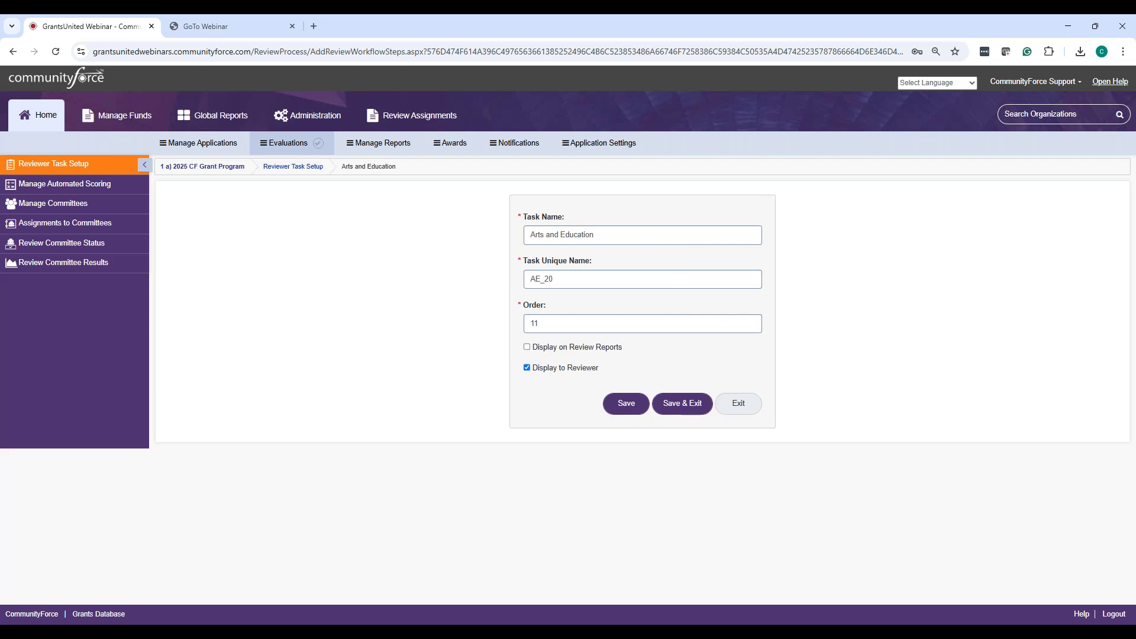
pyautogui.click(528, 348)
pyautogui.click(739, 403)
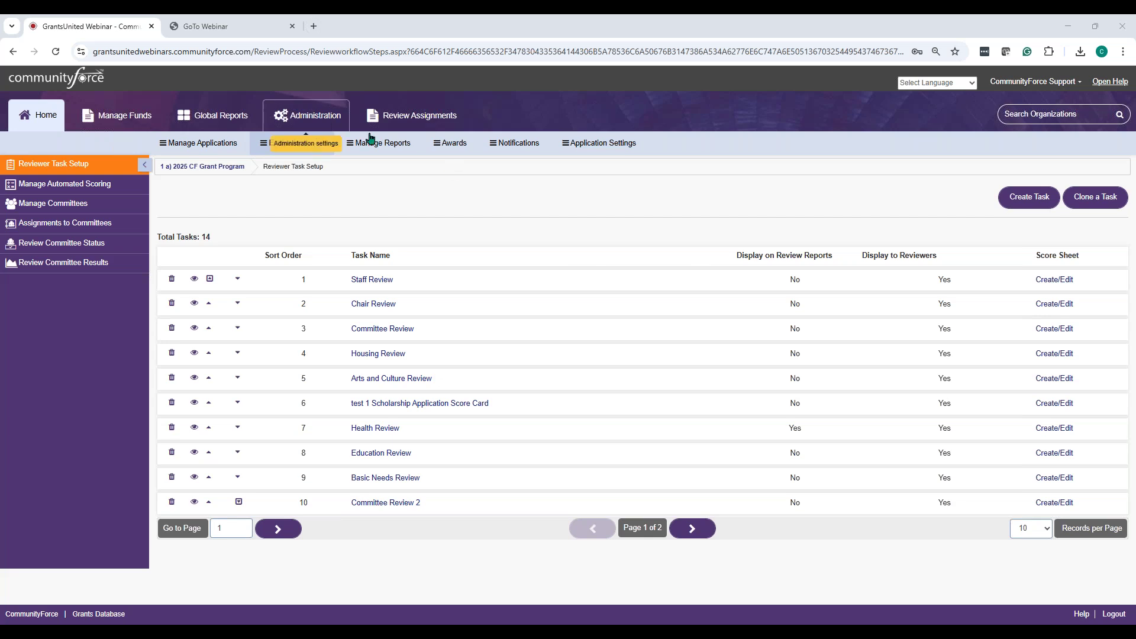
# Step: Return to the ad hoc reports, look at the 1 Health Review Scoring report's details, and cancel editing
pyautogui.click(391, 144)
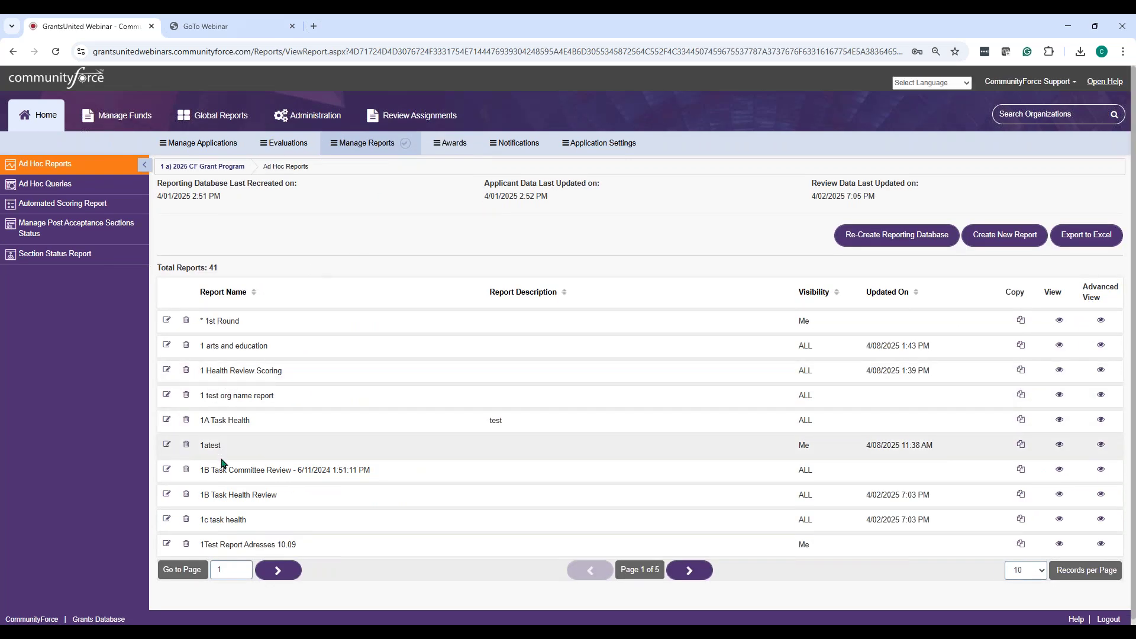
pyautogui.click(167, 370)
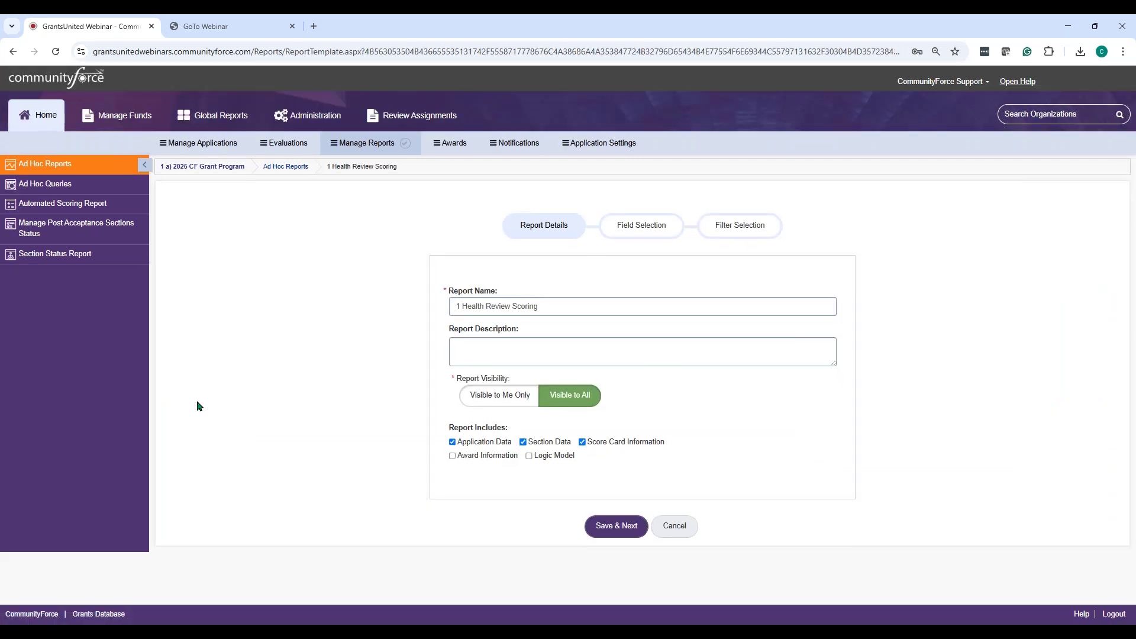
pyautogui.click(675, 526)
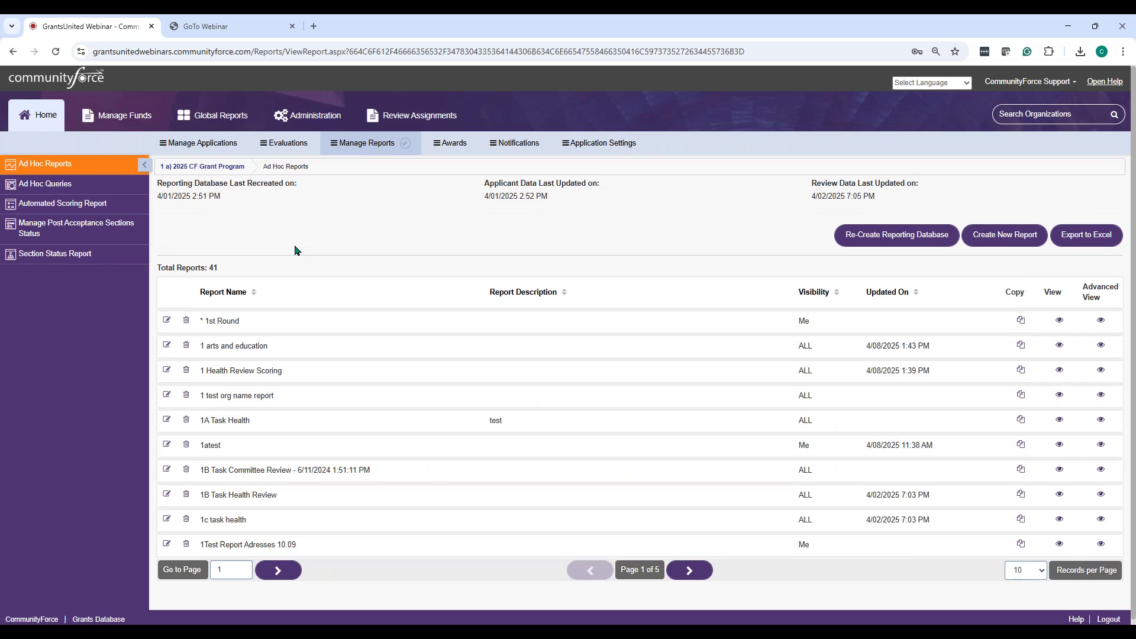
# Step: Show all ad hoc reports on a single page and open the Reviewer Comments report for editing
pyautogui.click(1019, 571)
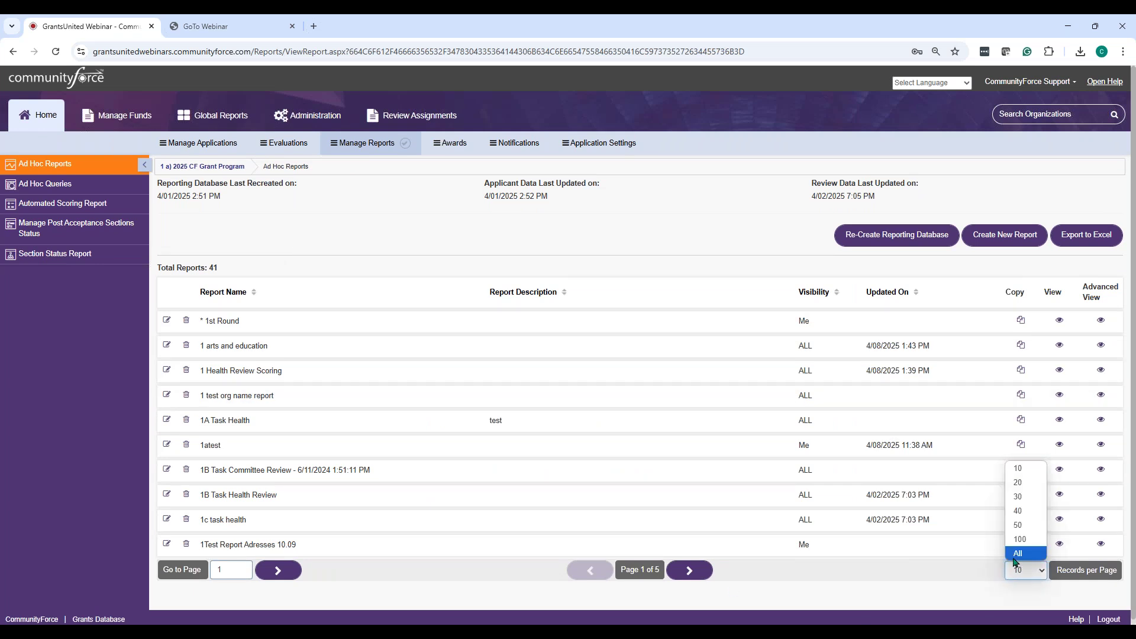
pyautogui.click(1018, 554)
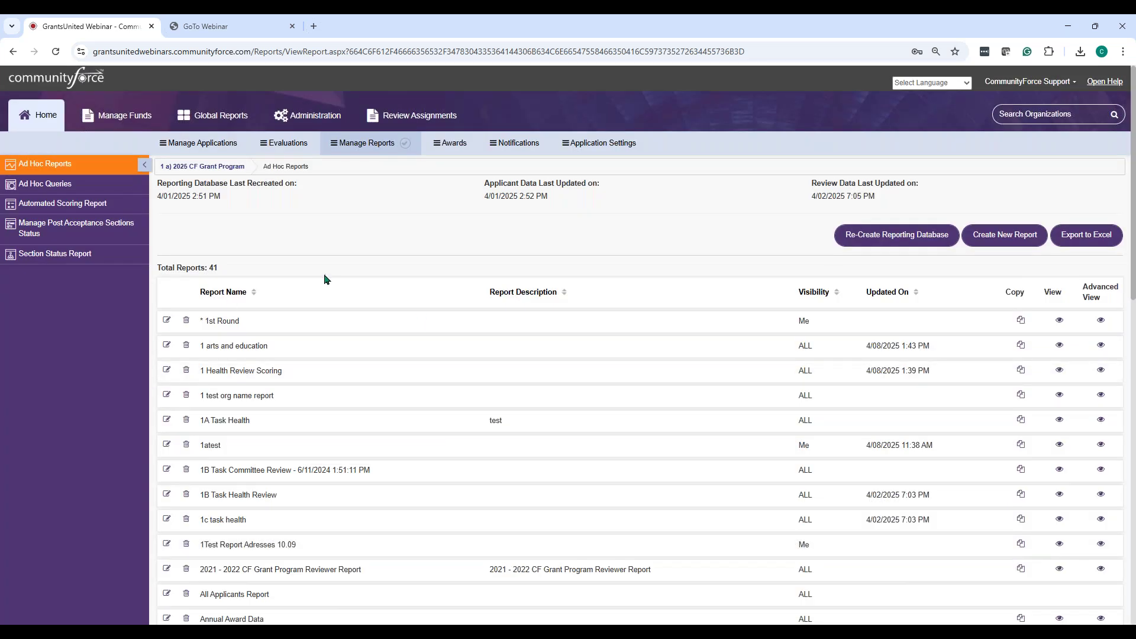
pyautogui.scroll(-13, 305, 287)
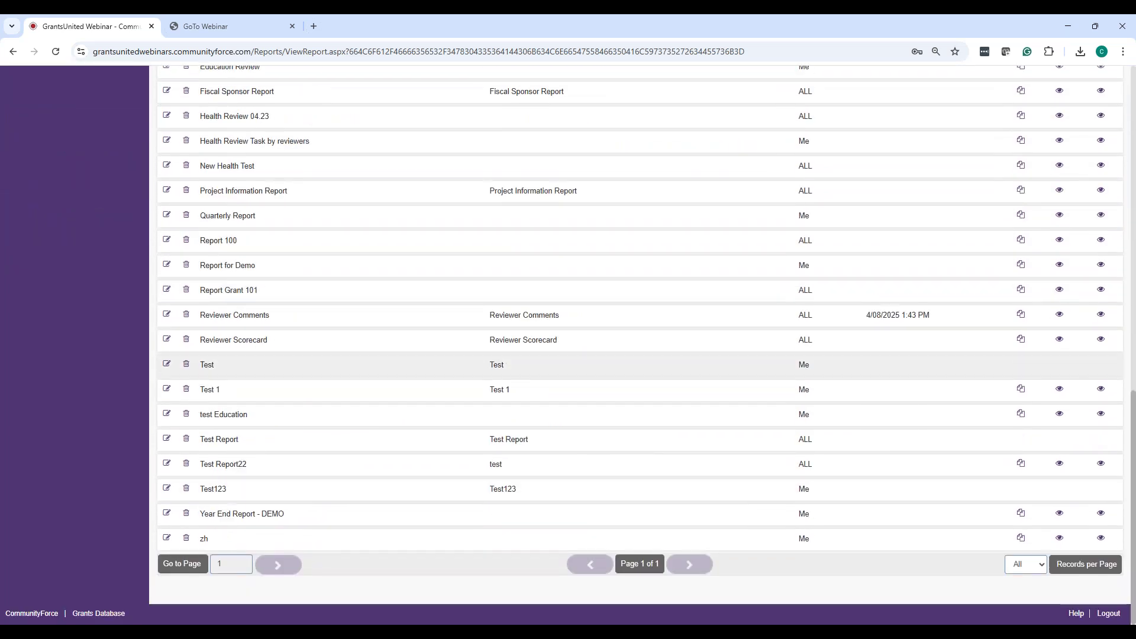
pyautogui.click(168, 316)
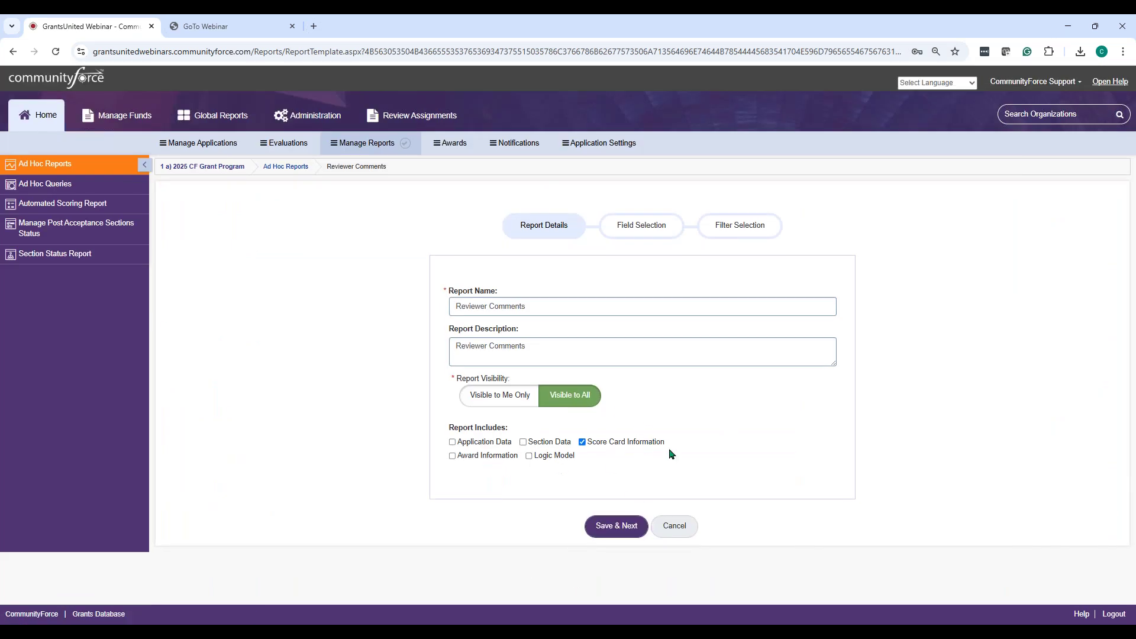
# Step: Go through the Reviewer Comments report's field and filter selections without changing them, and cancel editing
pyautogui.click(618, 521)
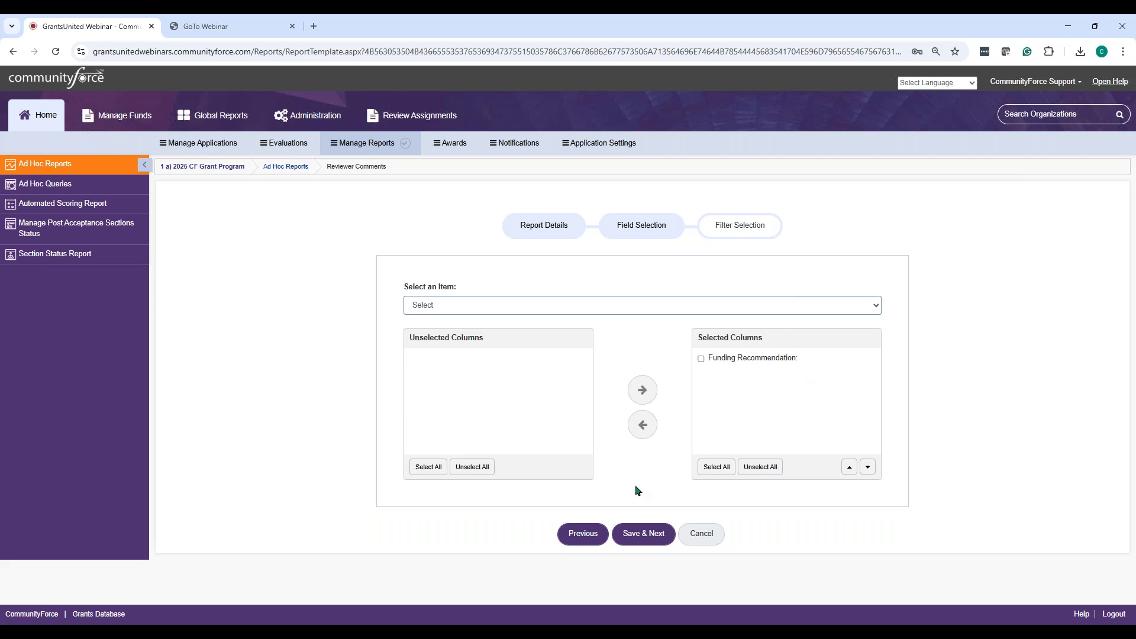
pyautogui.click(645, 536)
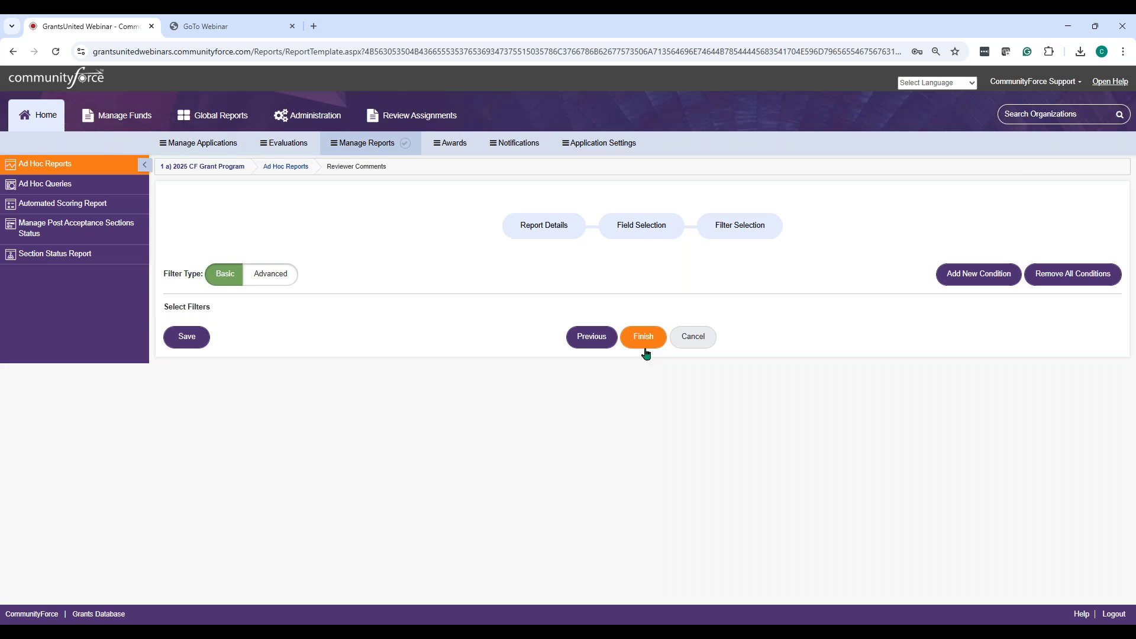
pyautogui.click(699, 349)
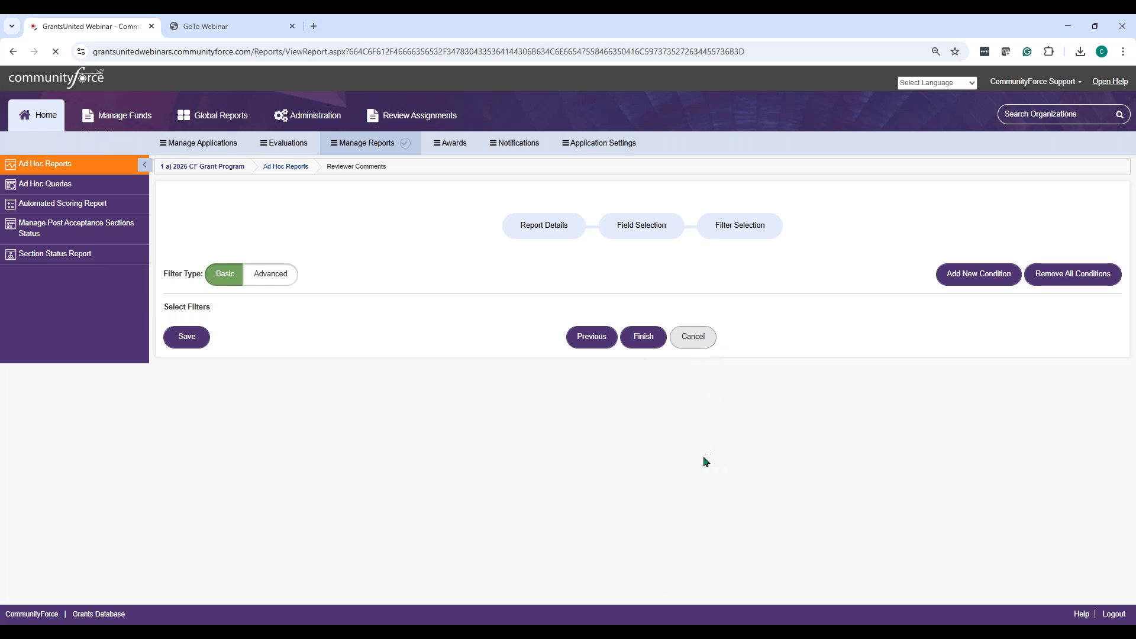
# Step: View the Reviewer Comments report, examine the reviewers' funding recommendations and total scores across the listed applications, and minimize the browser window
pyautogui.scroll(-13, 680, 462)
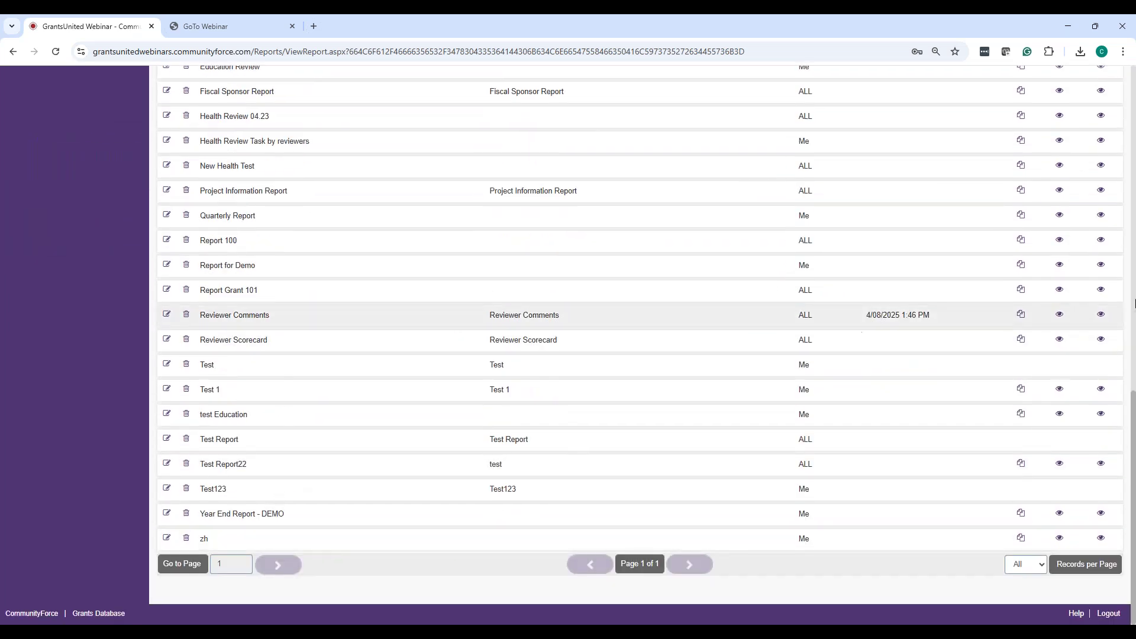
pyautogui.click(1059, 314)
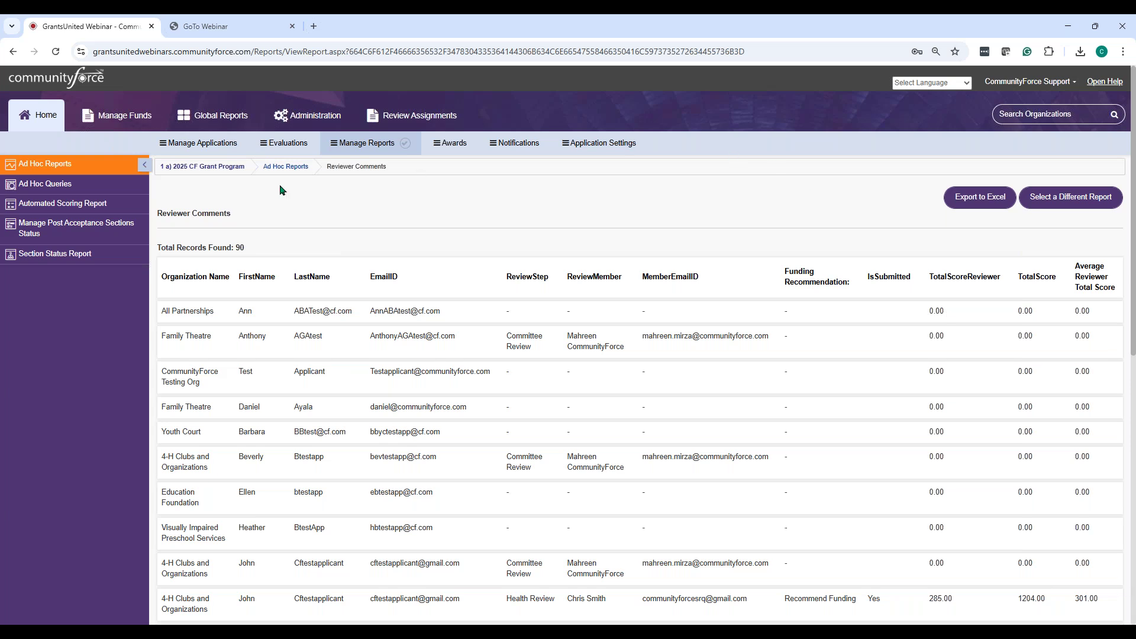
pyautogui.scroll(-4, 591, 216)
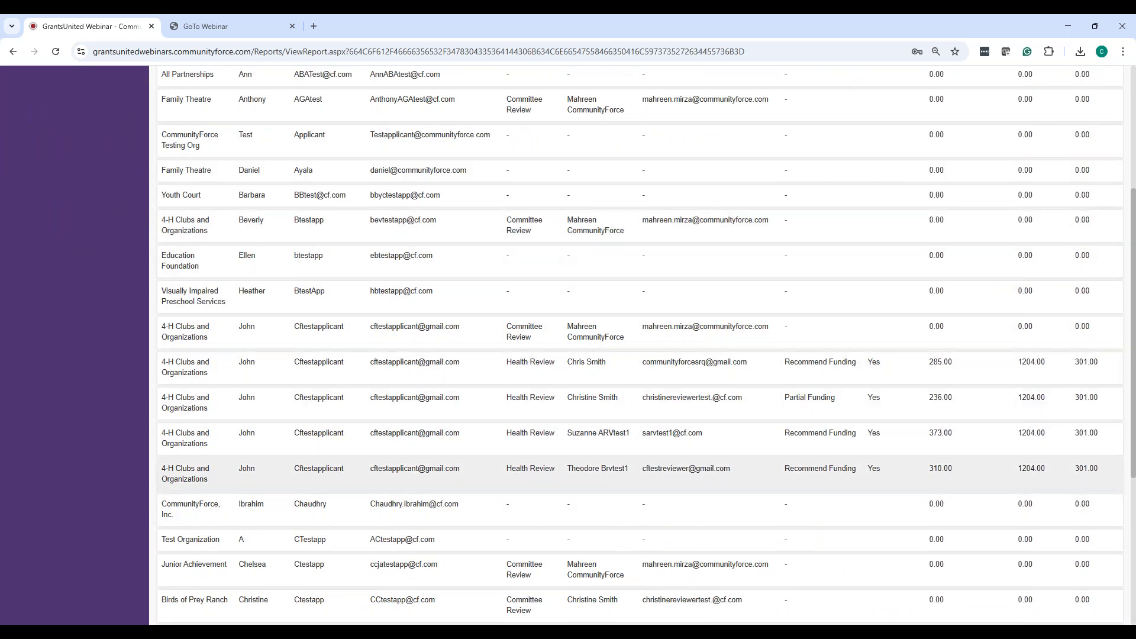
pyautogui.scroll(4, 829, 521)
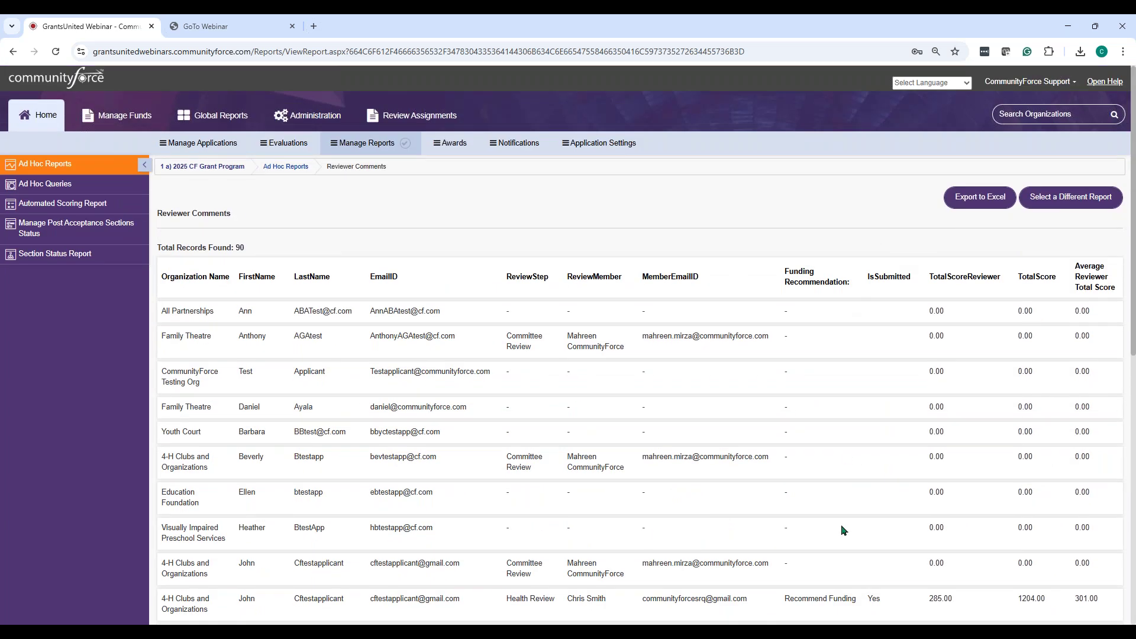
pyautogui.scroll(-9, 844, 500)
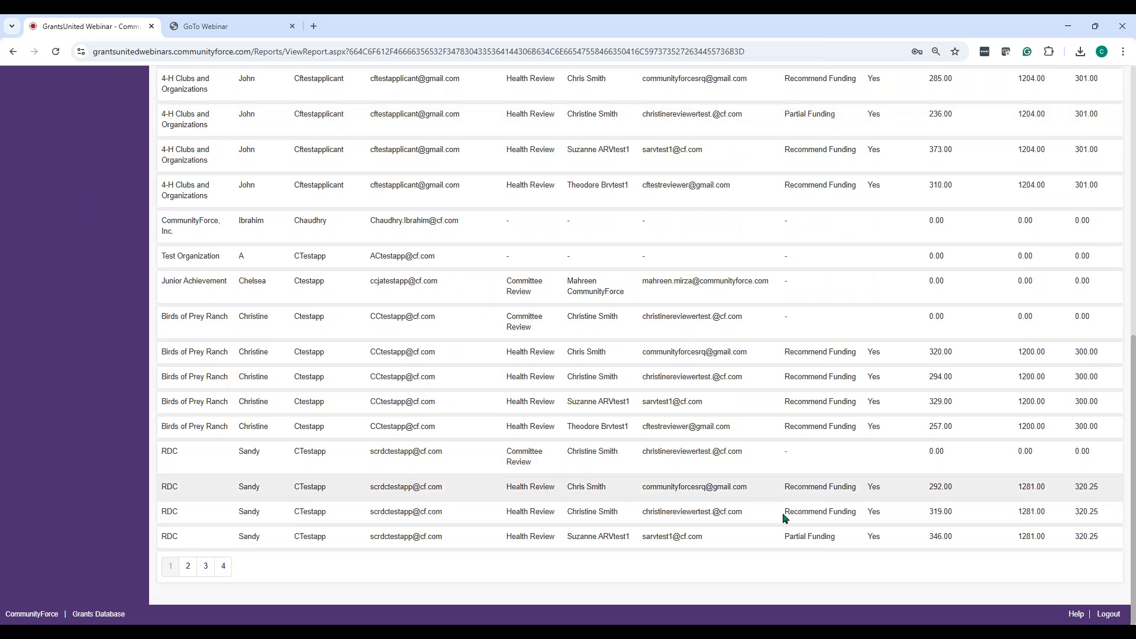
pyautogui.scroll(8, 840, 571)
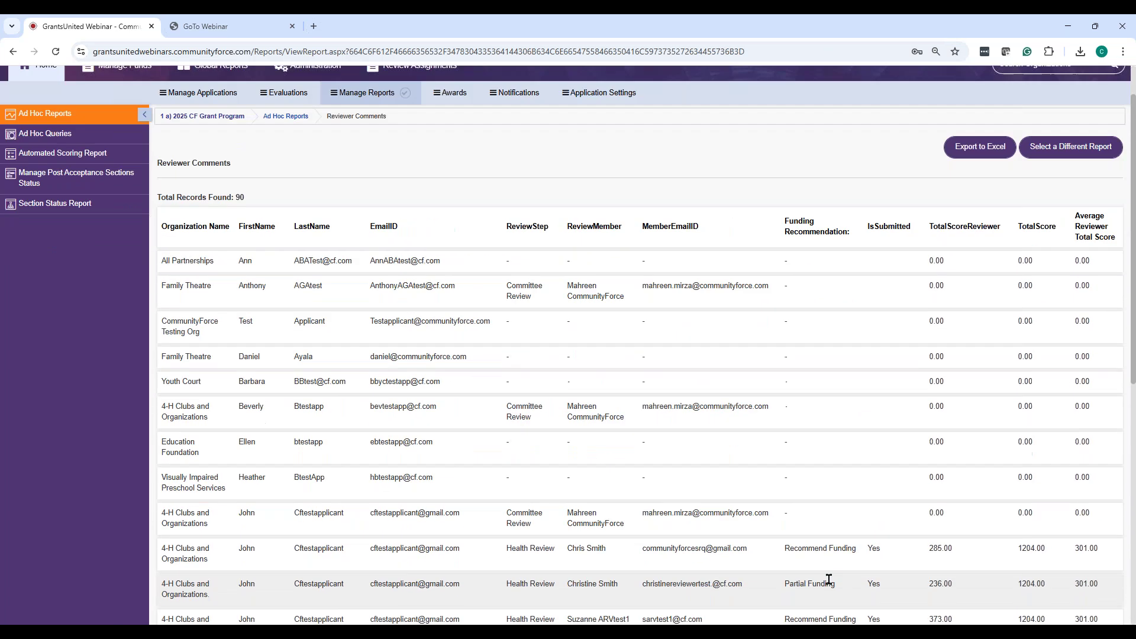
pyautogui.scroll(-8, 814, 517)
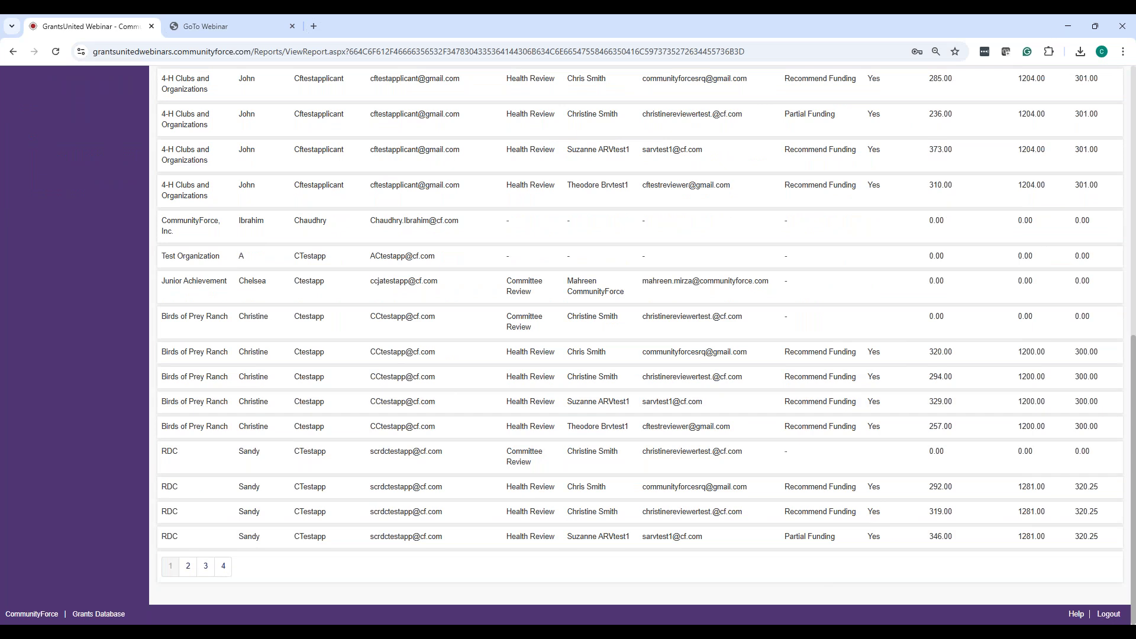
pyautogui.scroll(7, 954, 520)
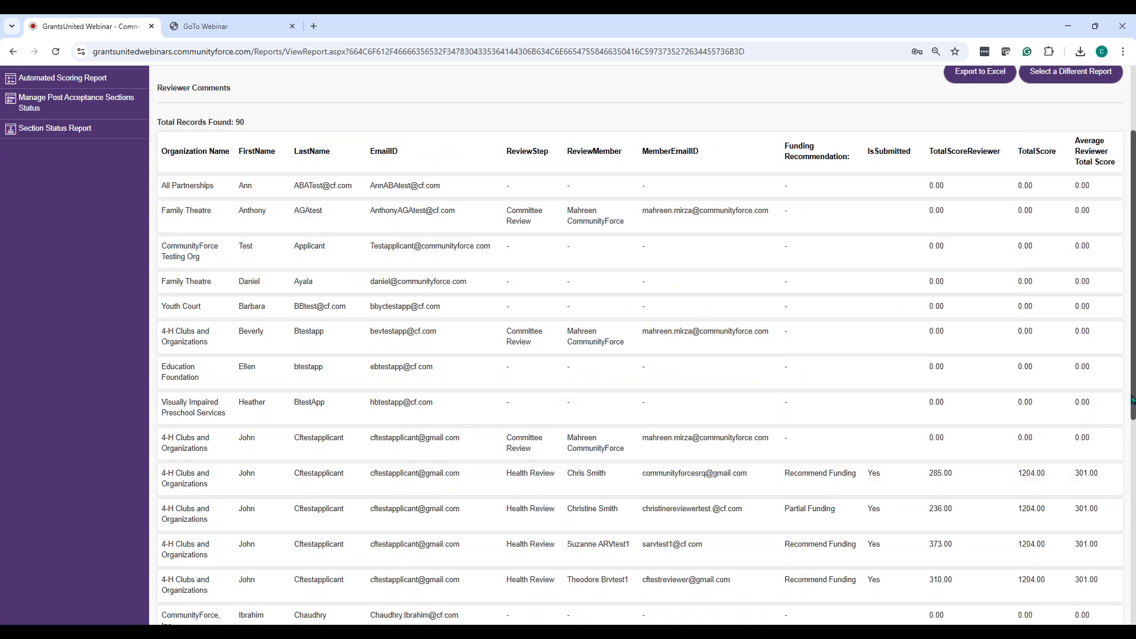
pyautogui.moveTo(1132, 402); pyautogui.dragTo(1131, 621)
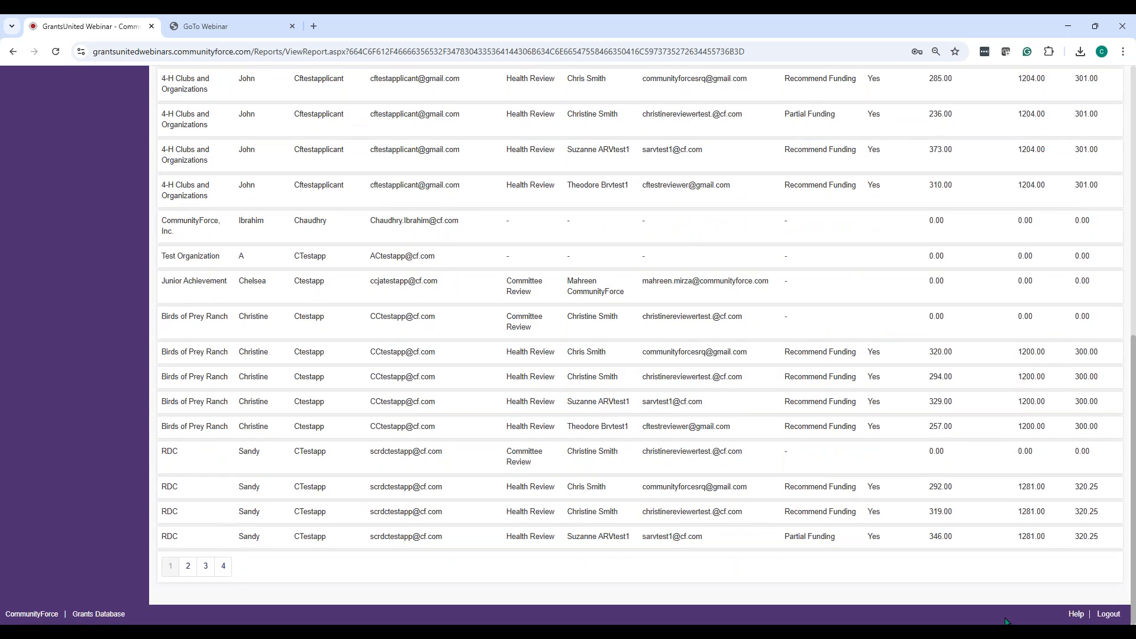
pyautogui.scroll(7, 876, 279)
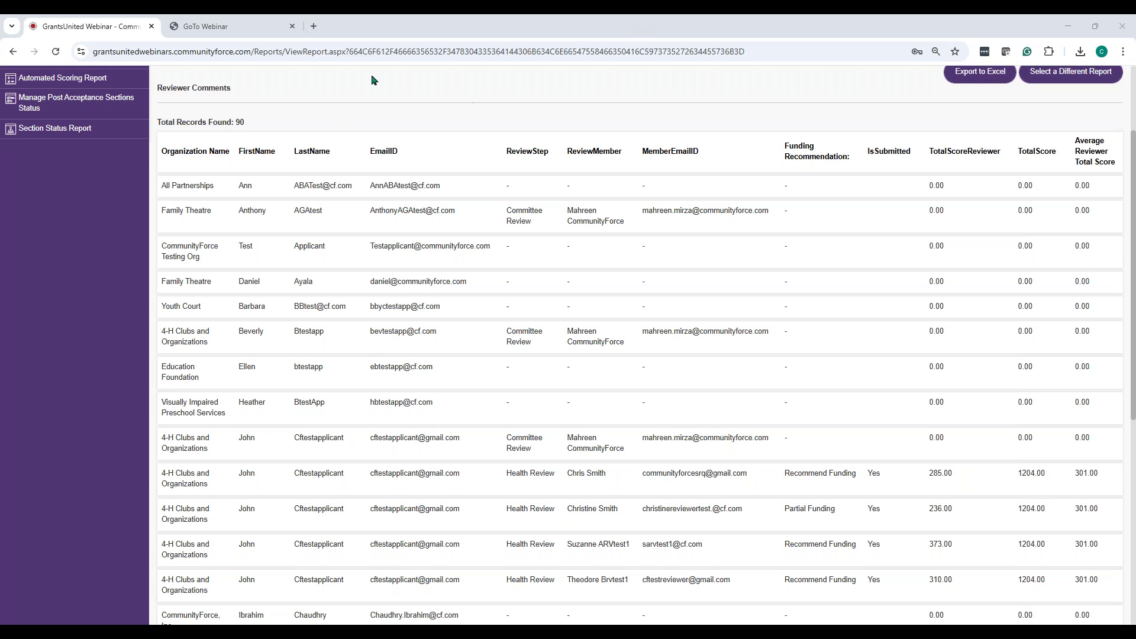
pyautogui.click(1067, 30)
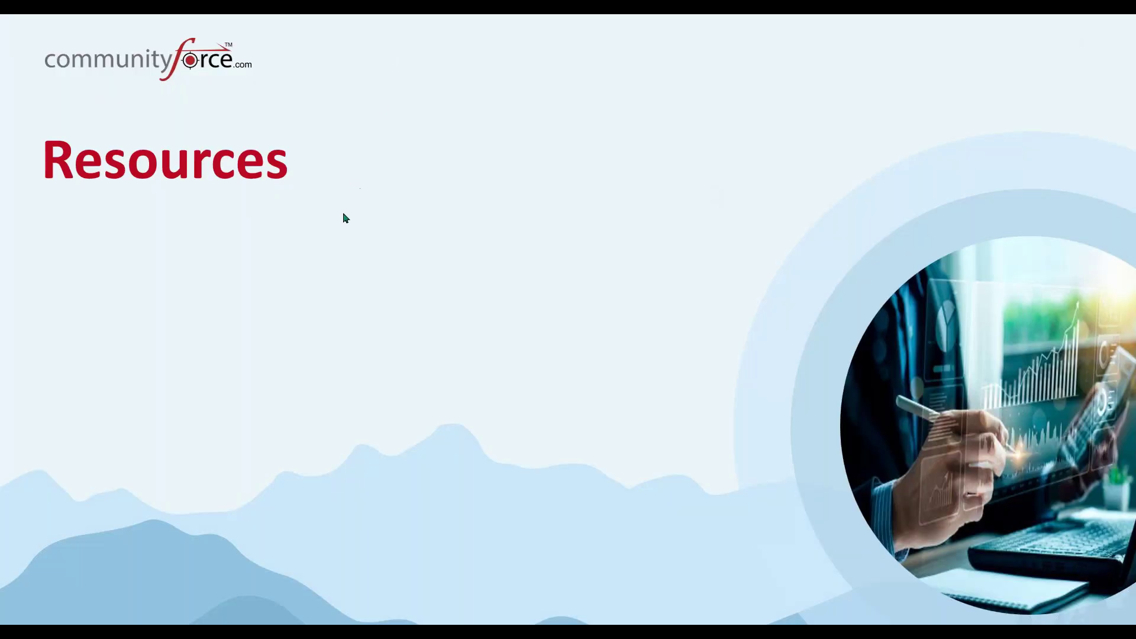